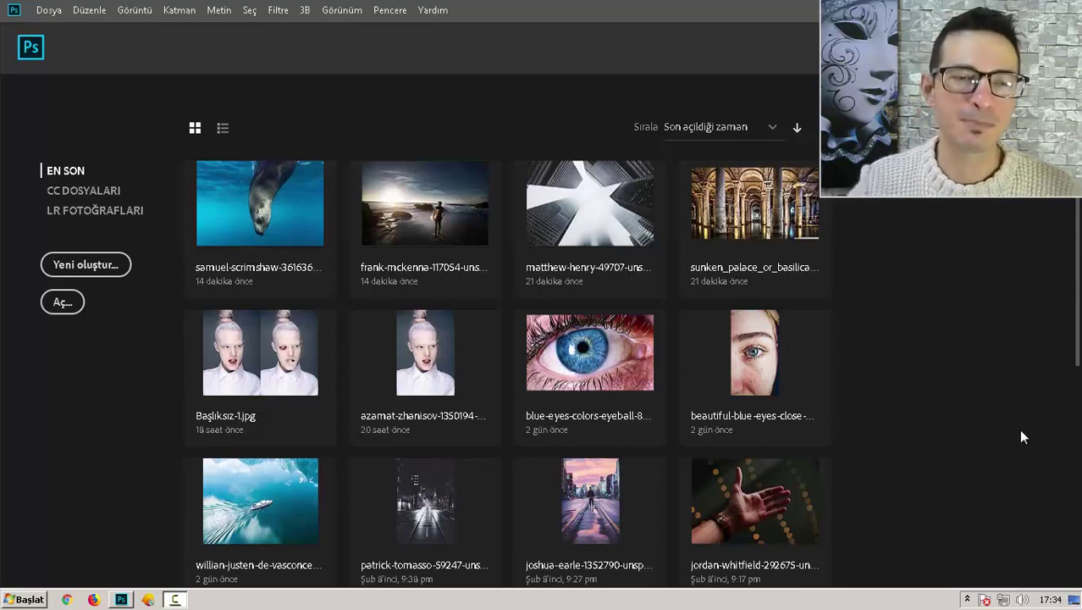
Open the surfer beach photo frank-mckenna-117054-unsplash.jpg
left_click(63, 301)
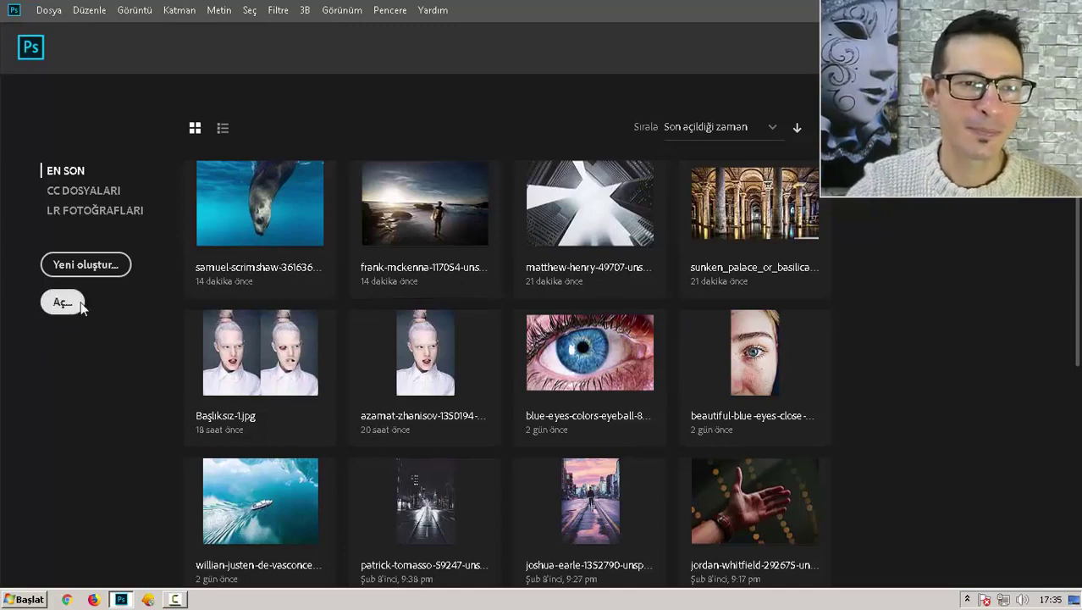
left_click(166, 146)
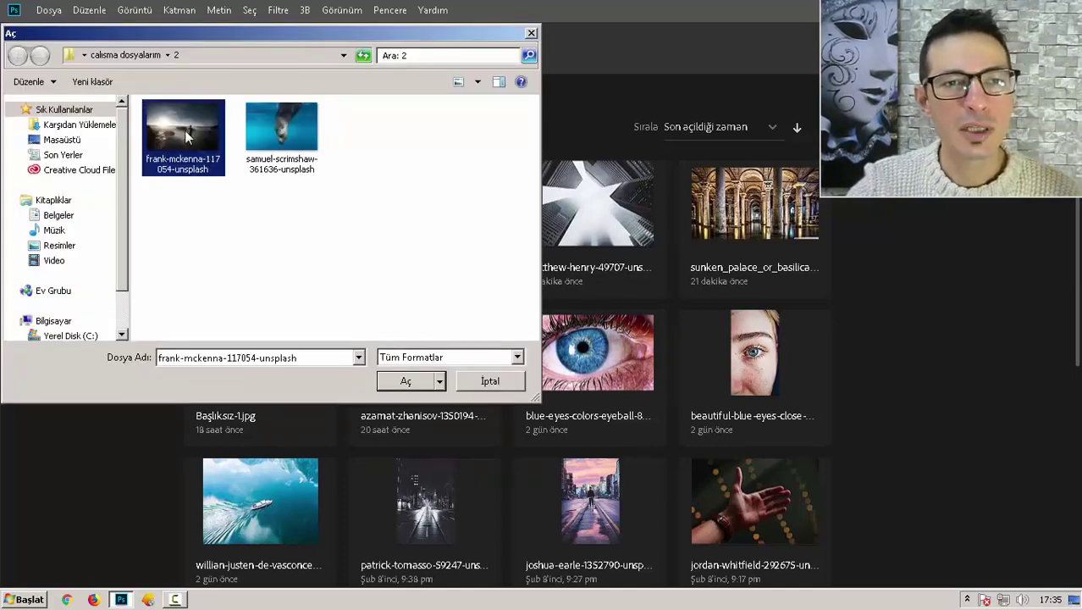
right_click(184, 129)
left_click(228, 162)
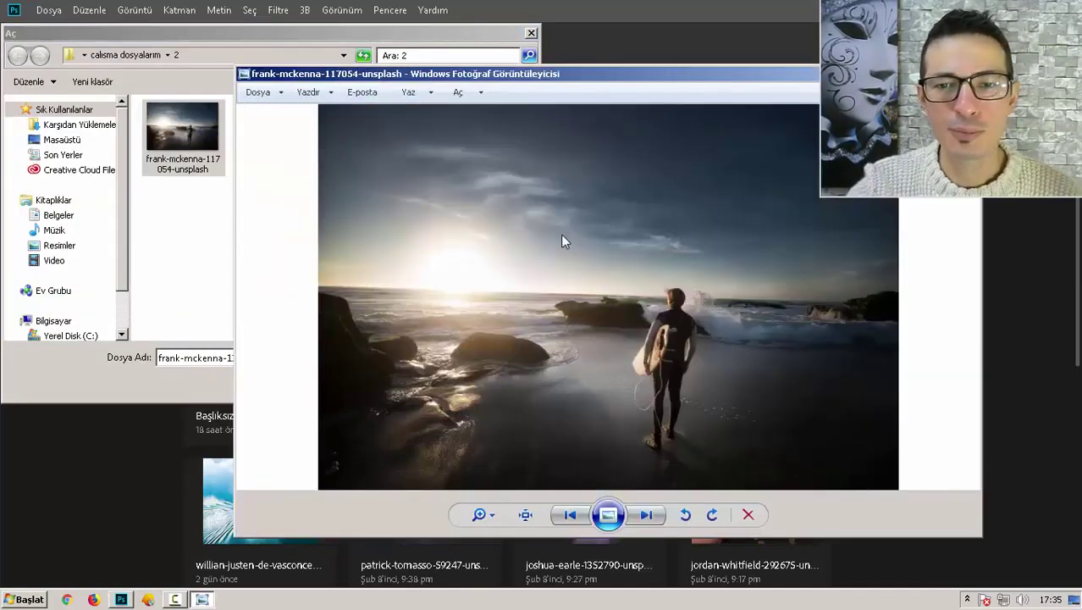
key("alt+F4")
left_click(197, 132)
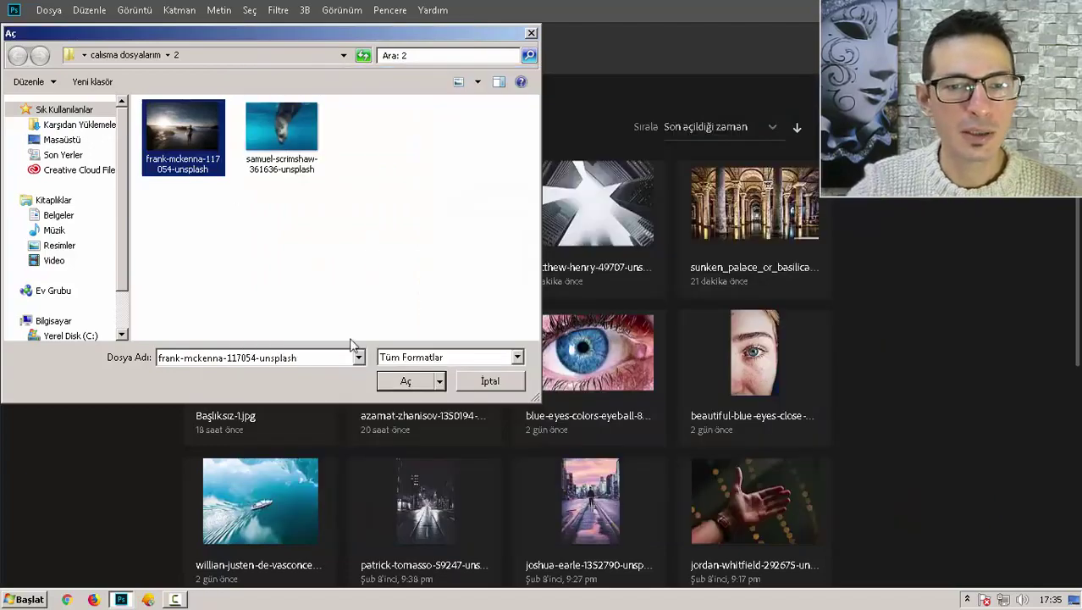
left_click(403, 379)
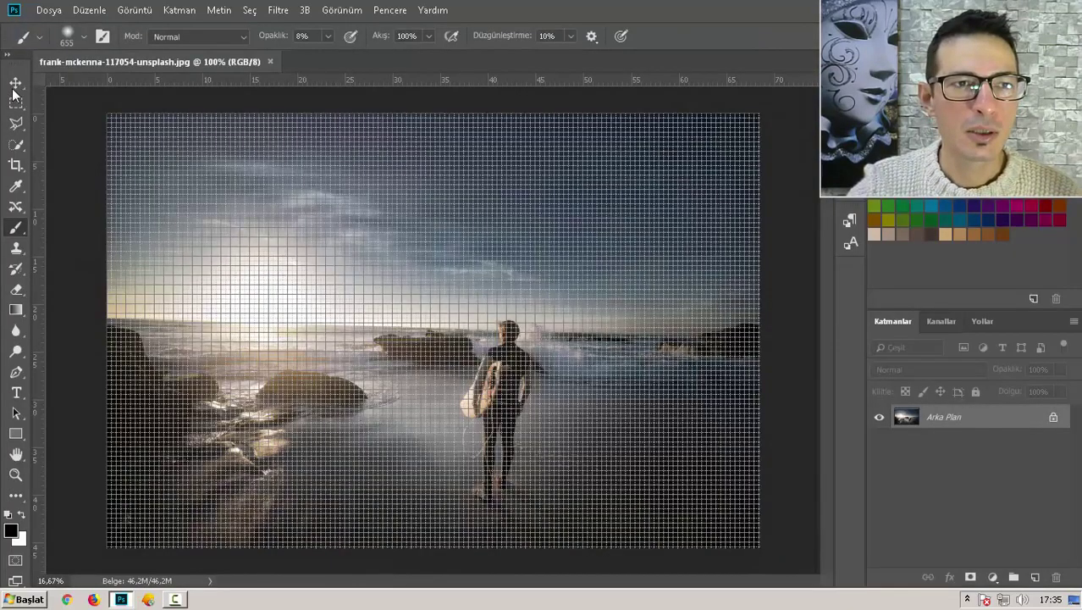
Hide the grid overlay by turning off View > Extras (Görünüm > Ekstralar)
key("v")
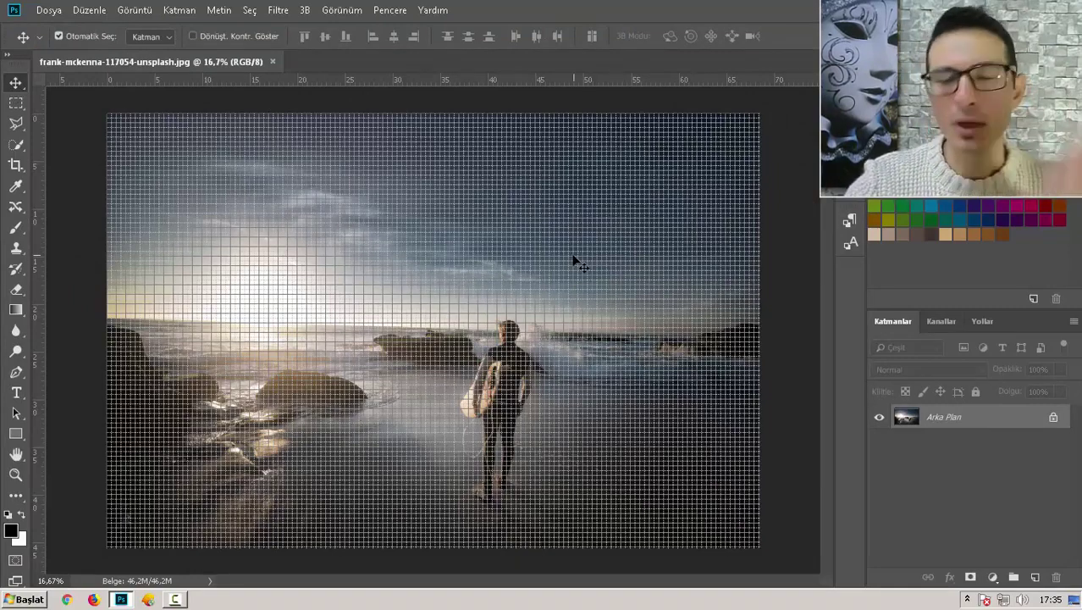
left_click(335, 13)
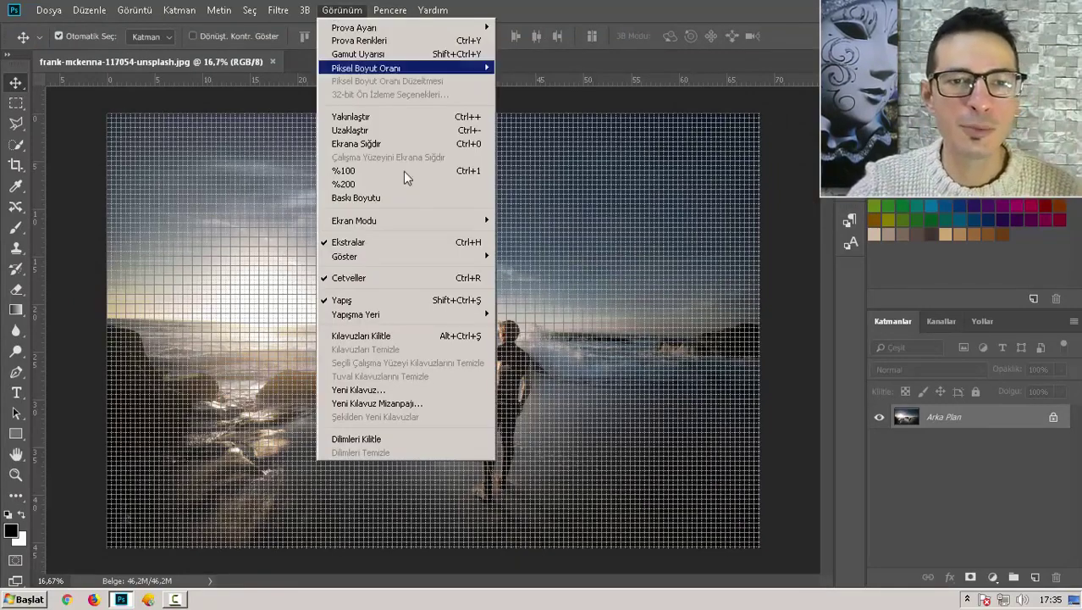
left_click(420, 243)
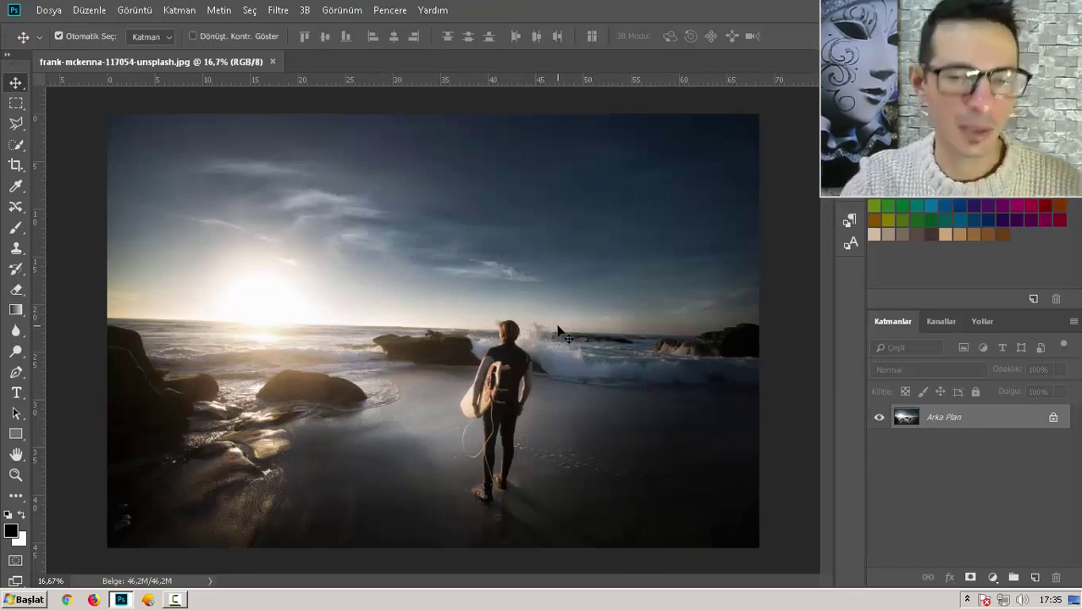
left_click_drag(550, 339, 527, 356)
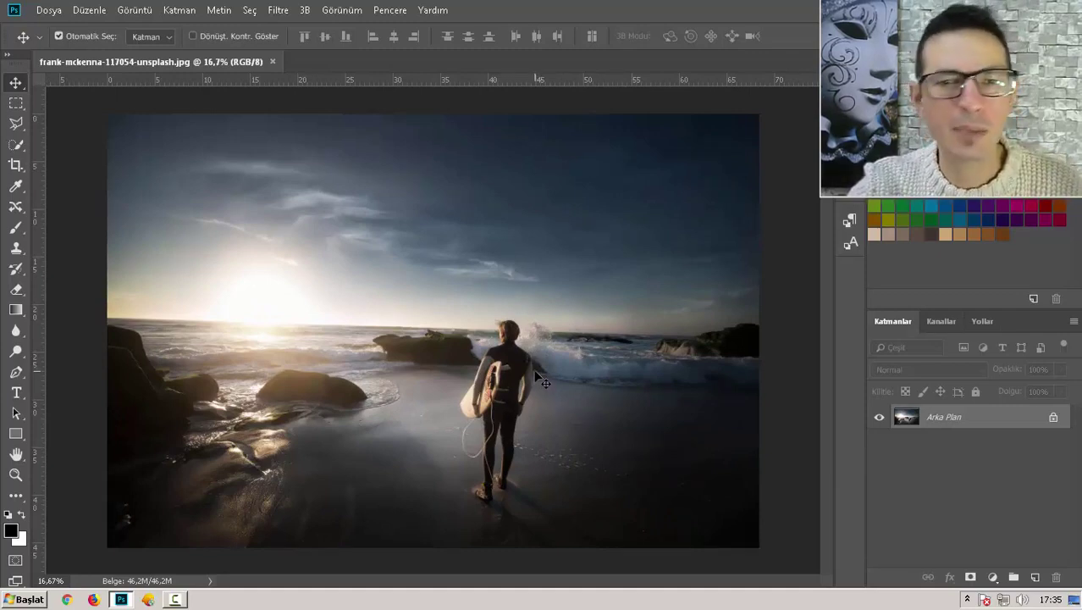
Unlock the beach background layer and open the seal photo samuel-scrimshaw-361636-unsplash.jpg
left_click(1055, 422)
left_click(44, 12)
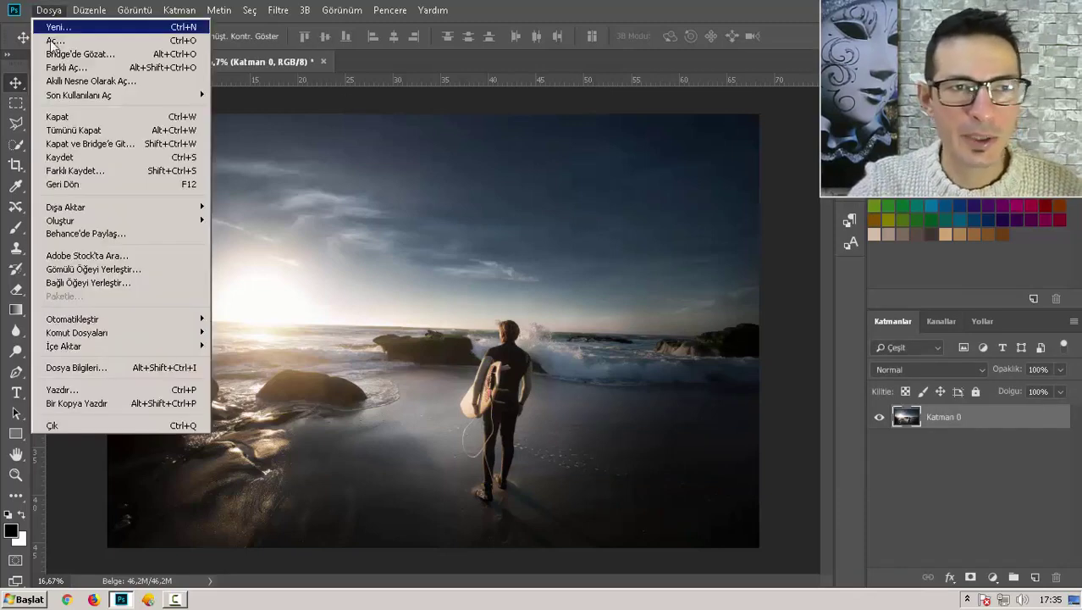
left_click(54, 41)
left_click(284, 114)
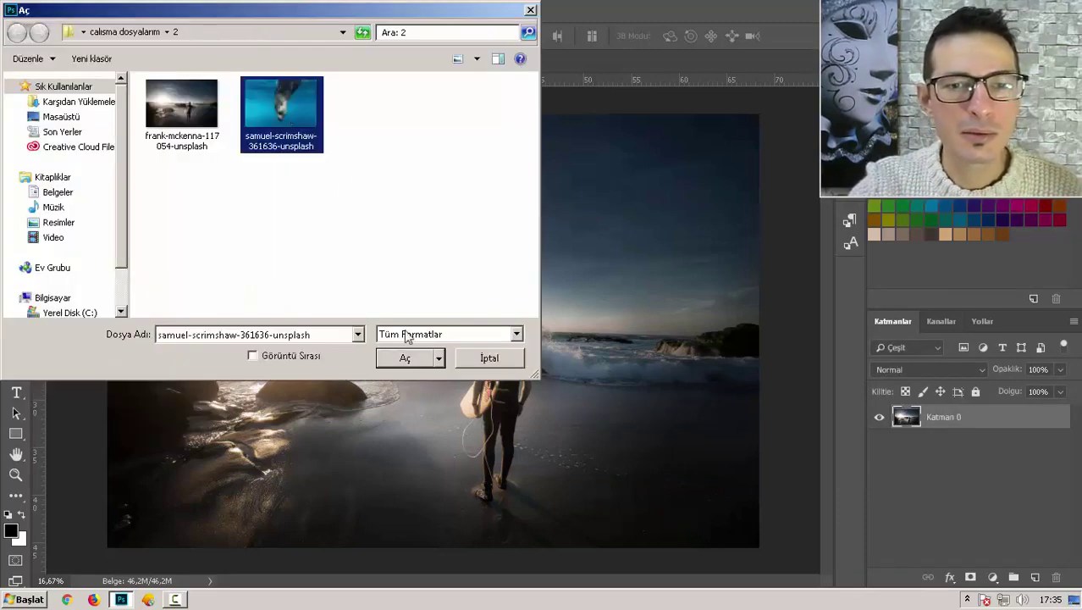
left_click(405, 357)
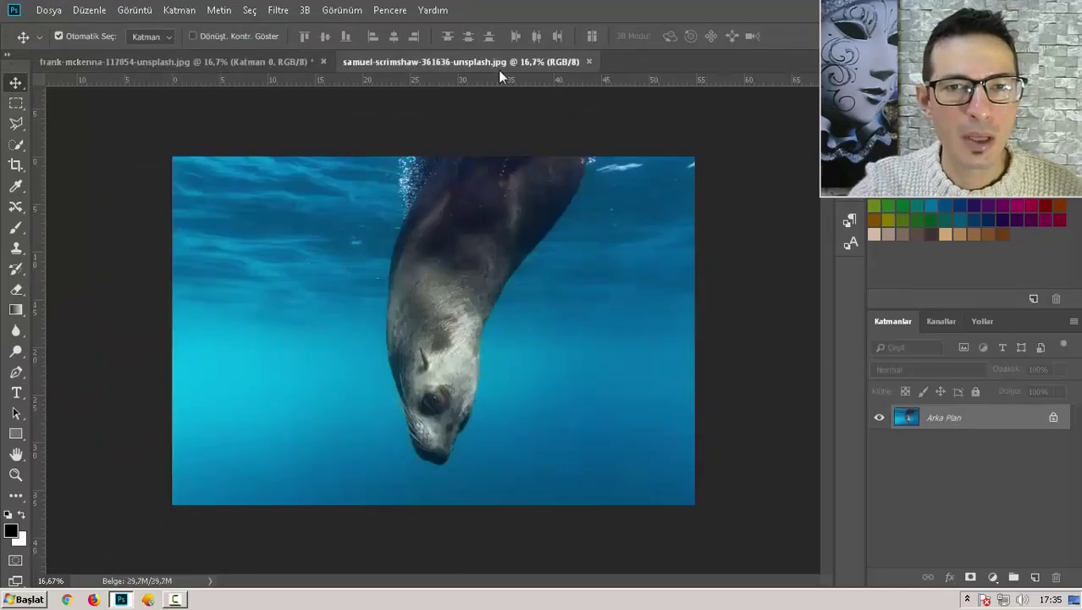
Unlock the seal layer and drag it into the beach document as Katman 1
left_click(1055, 419)
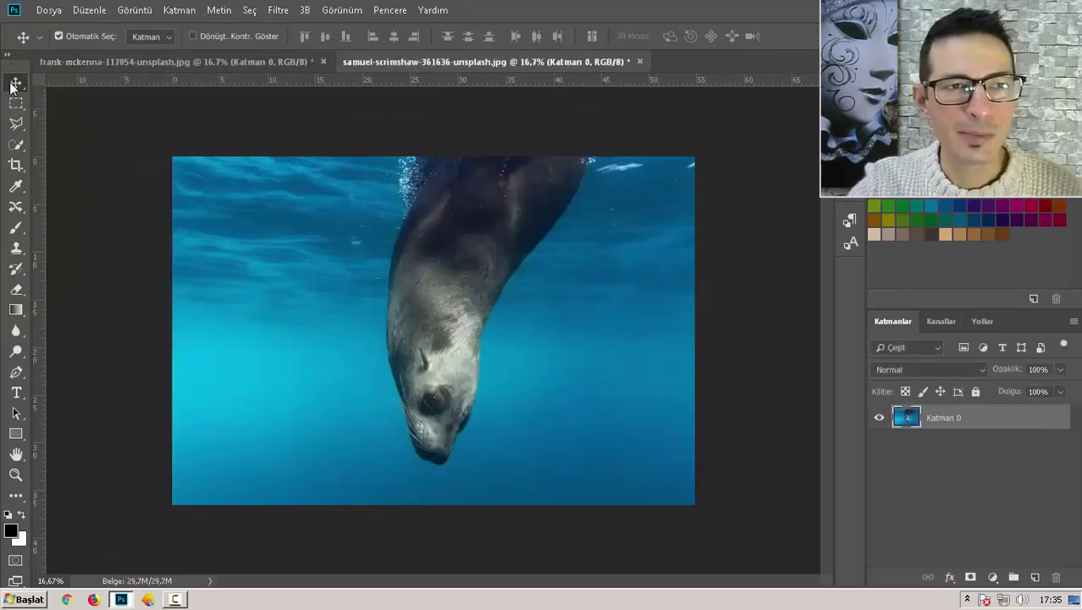
mouse_move(465, 268)
left_mouse_down()
mouse_move(401, 223)
mouse_move(434, 249)
left_mouse_up()
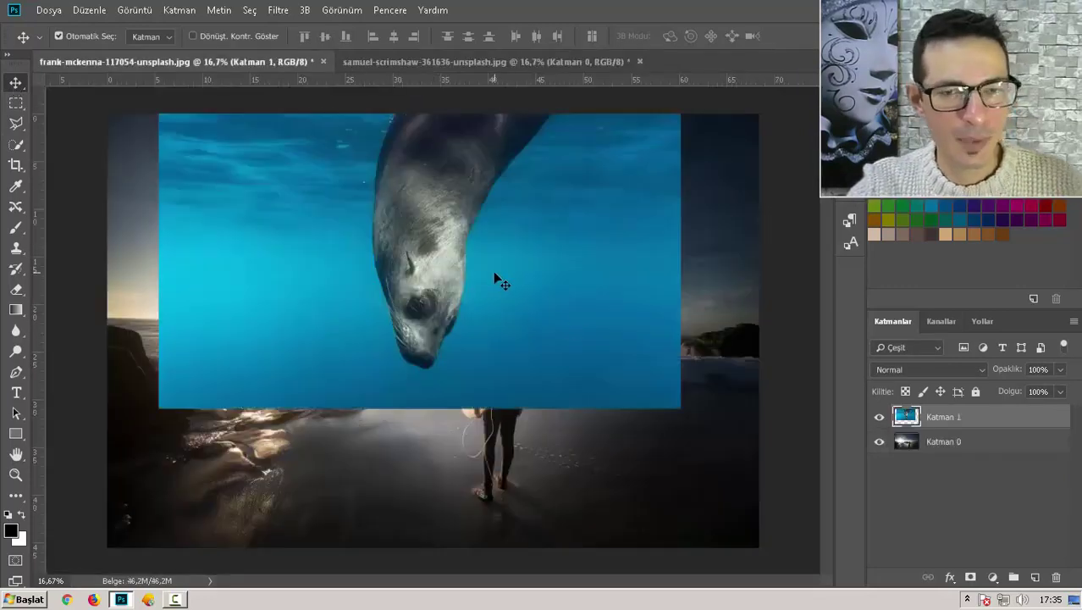
scroll(493, 271, "down", 1)
scroll(496, 282, "down", 1)
Free-transform Katman 1 to about 97% and set it over the upper middle of the beach
key("ctrl+t")
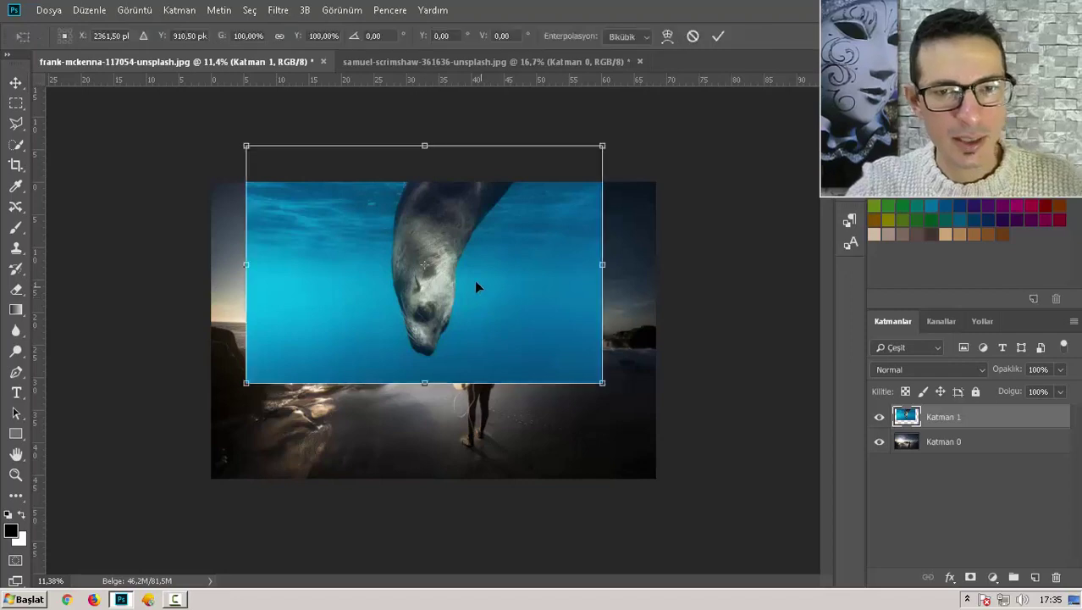
mouse_move(476, 284)
left_mouse_down()
mouse_move(488, 335)
mouse_move(487, 315)
left_mouse_up()
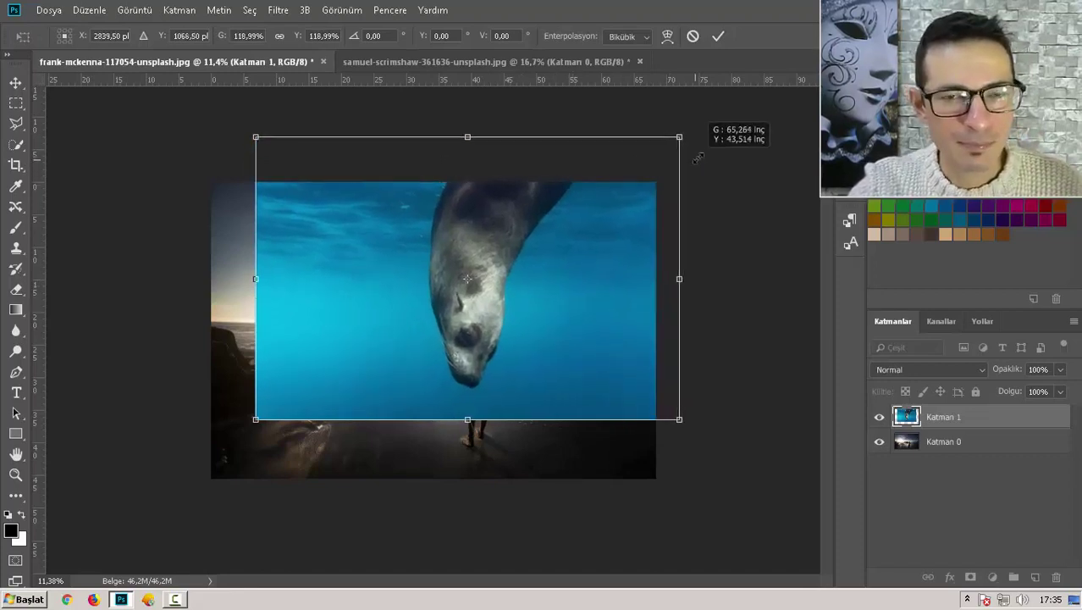
left_click_drag(611, 182, 715, 127)
mouse_move(524, 213)
left_mouse_down()
mouse_move(488, 193)
mouse_move(553, 324)
left_mouse_up()
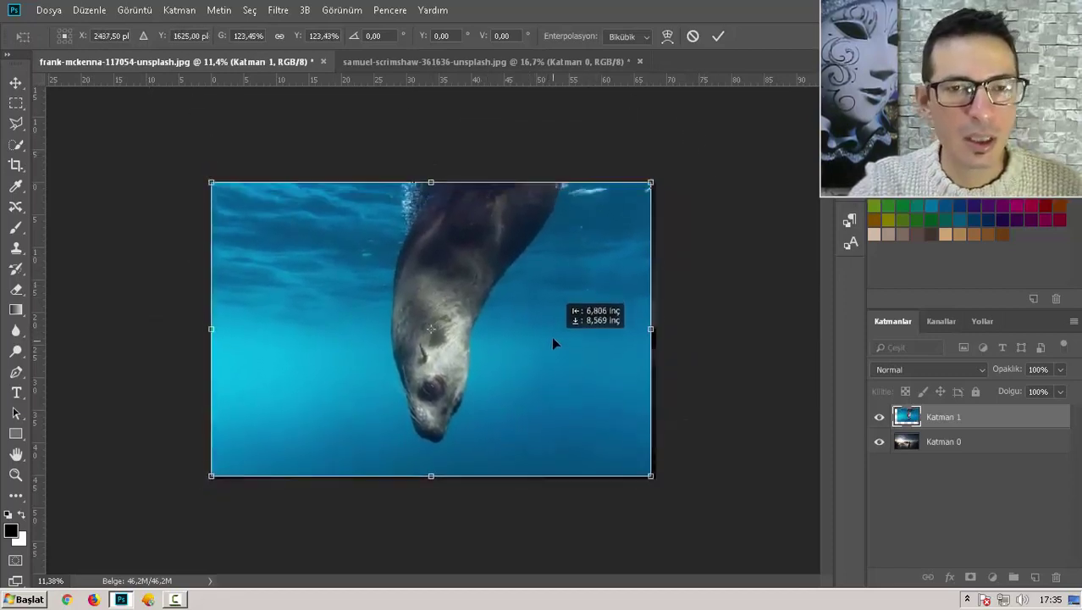
mouse_move(554, 330)
left_mouse_down()
mouse_move(554, 249)
mouse_move(553, 283)
left_mouse_up()
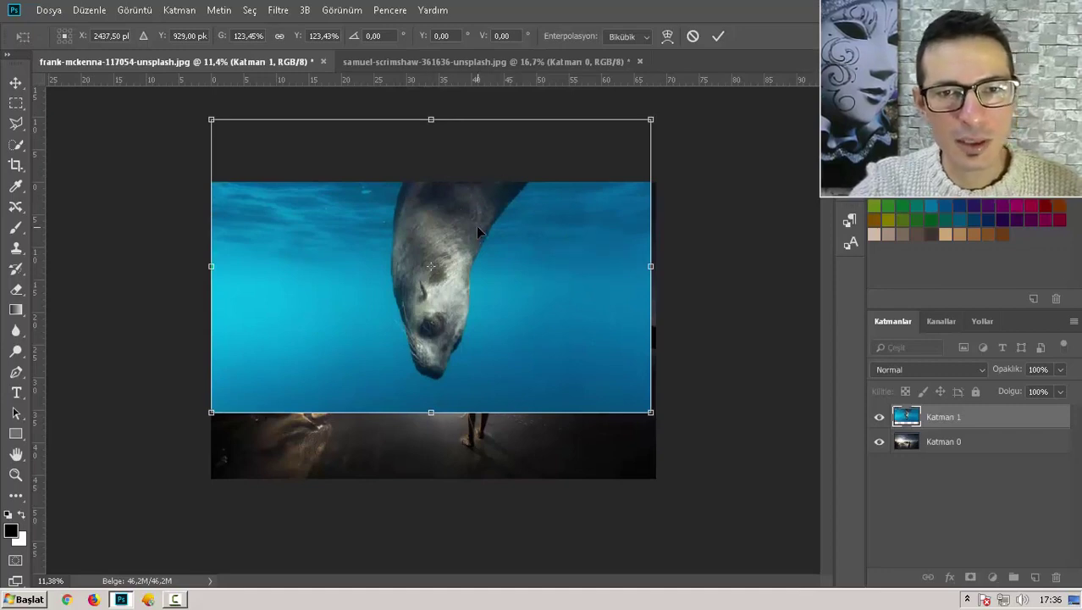
left_click_drag(476, 226, 480, 296)
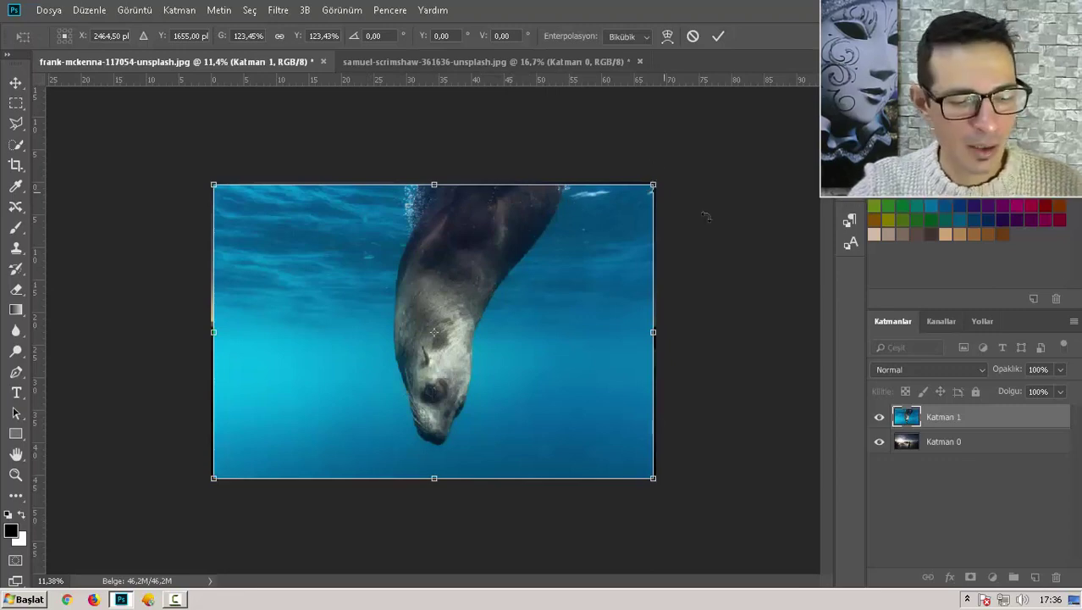
key("ctrl+z")
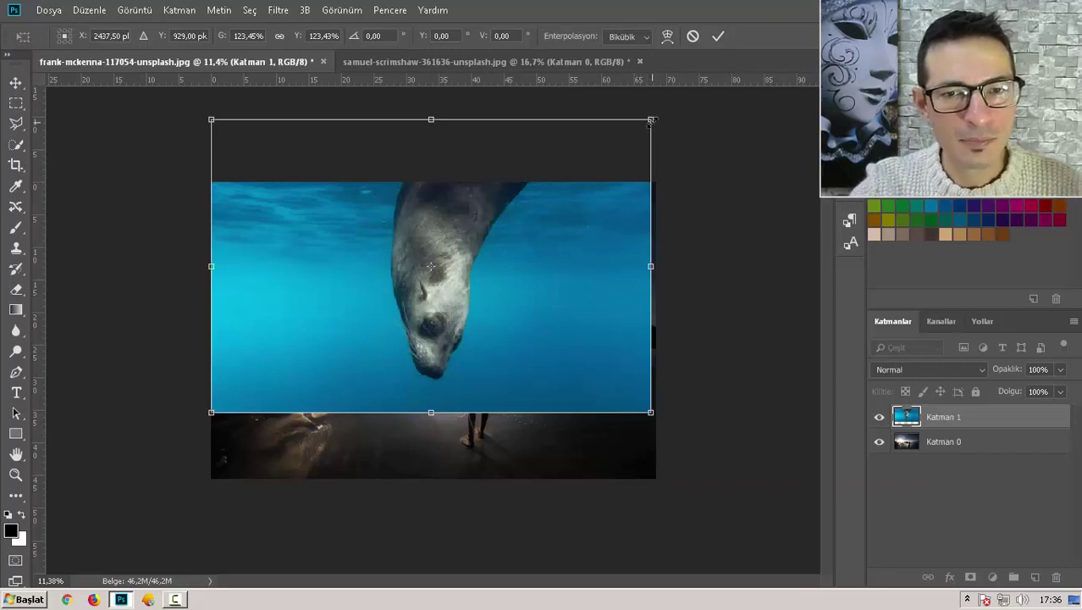
left_click_drag(650, 123, 600, 150)
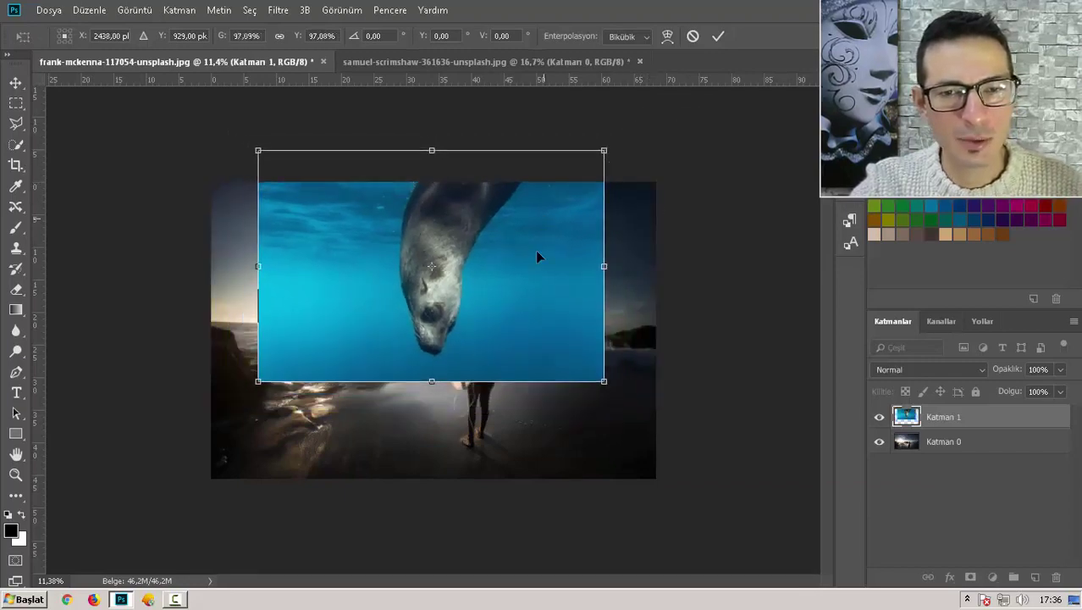
mouse_move(535, 250)
left_mouse_down()
mouse_move(536, 272)
mouse_move(544, 248)
left_mouse_up()
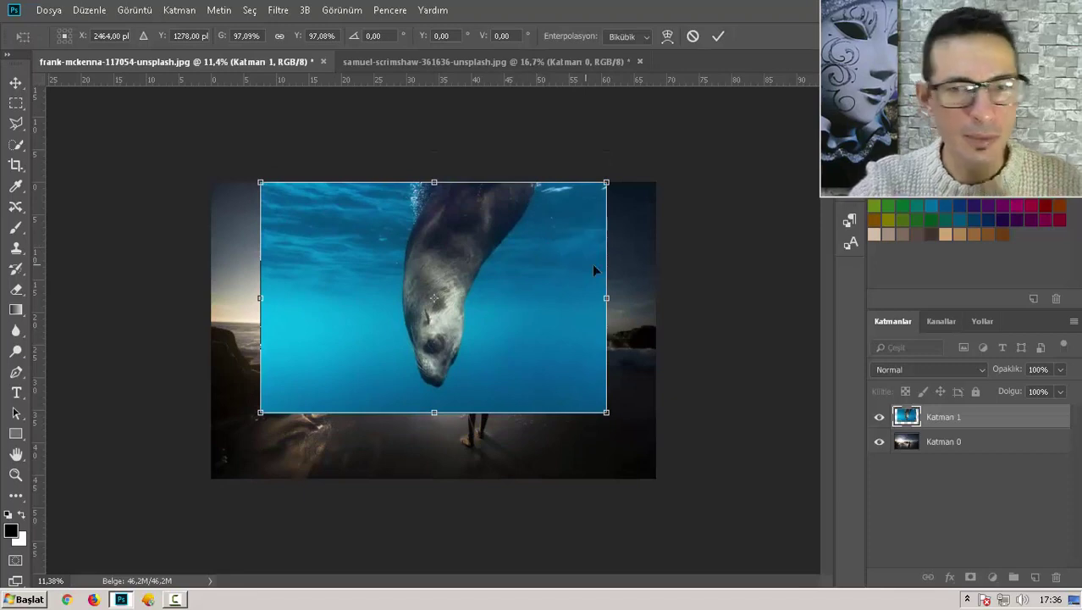
left_click(717, 36)
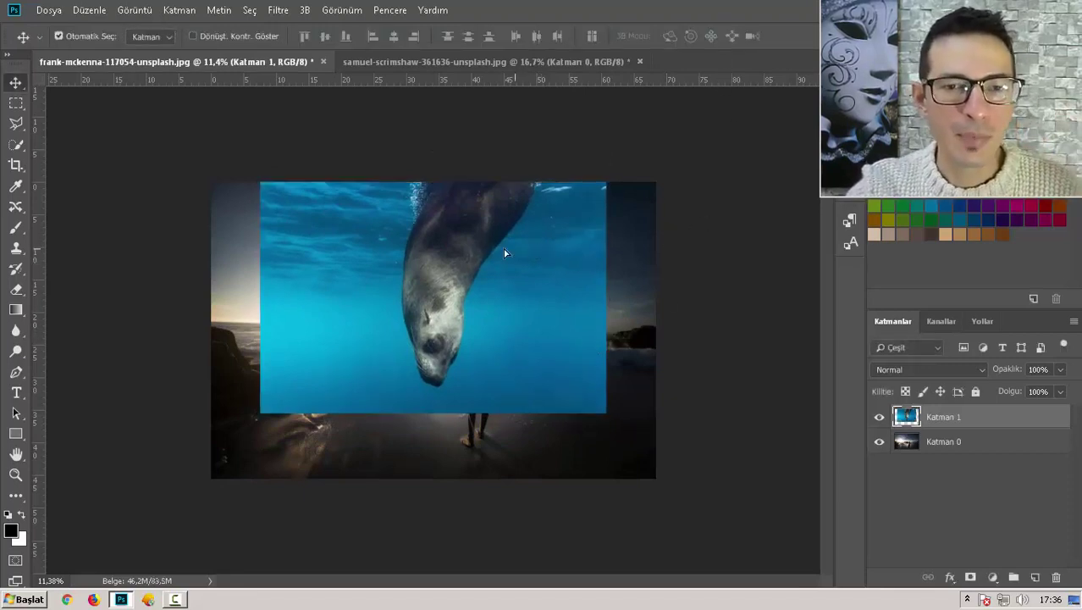
Set Katman 1 opacity to 42% and shift the seal above the surfer
left_click_drag(542, 246, 579, 246)
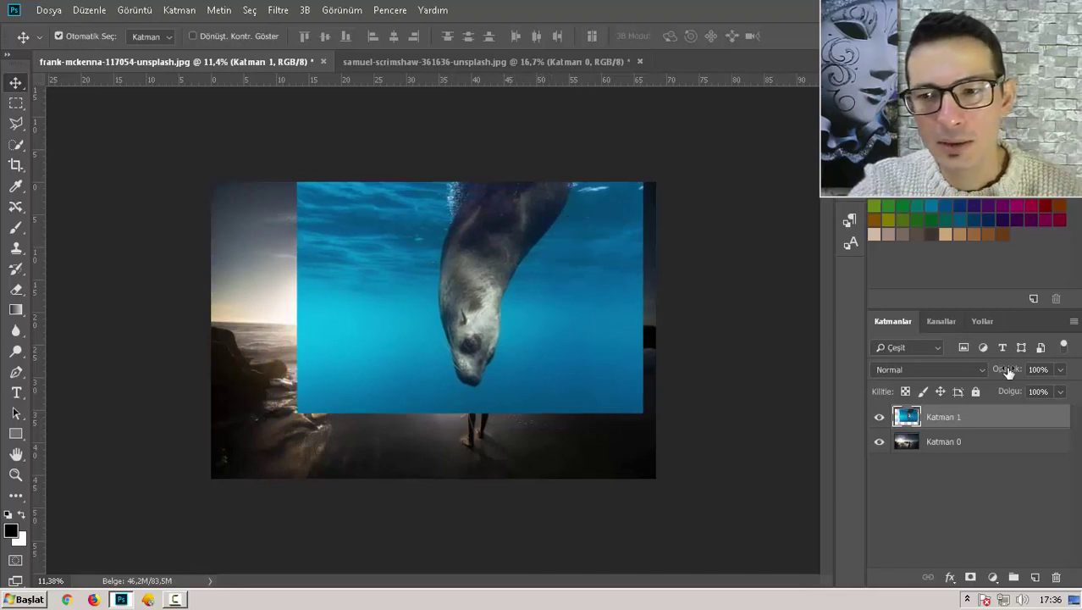
left_click_drag(1008, 369, 986, 370)
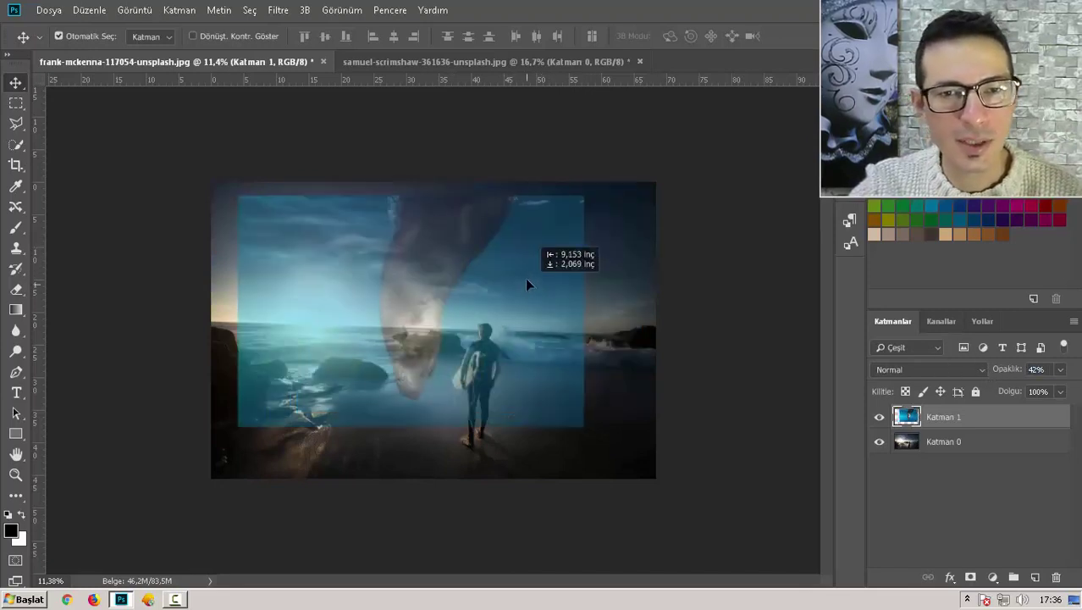
left_click_drag(588, 275, 515, 275)
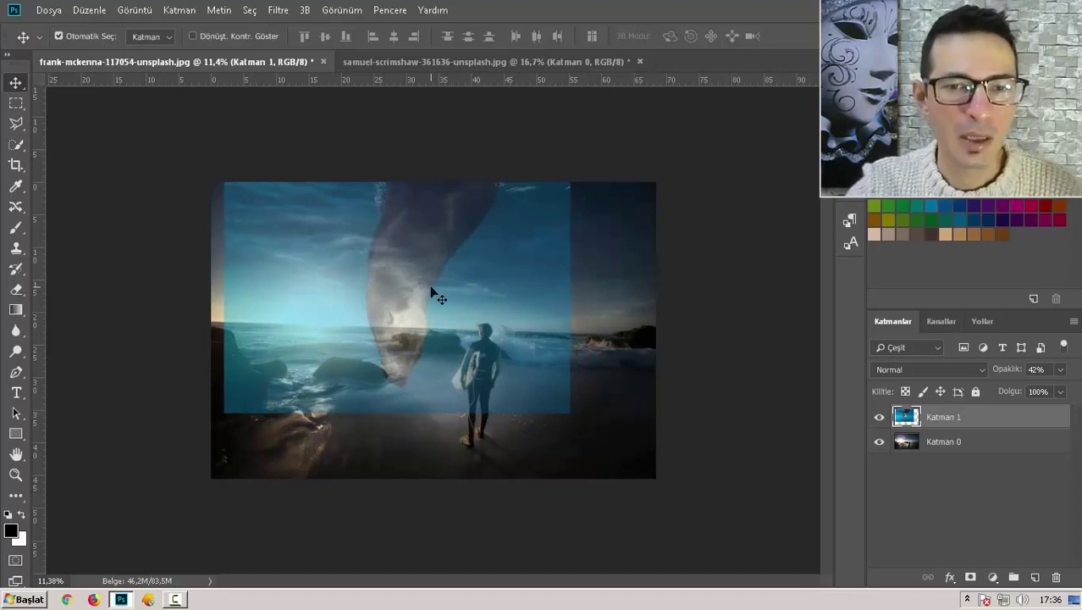
mouse_move(432, 293)
left_mouse_down()
mouse_move(462, 239)
mouse_move(464, 297)
left_mouse_up()
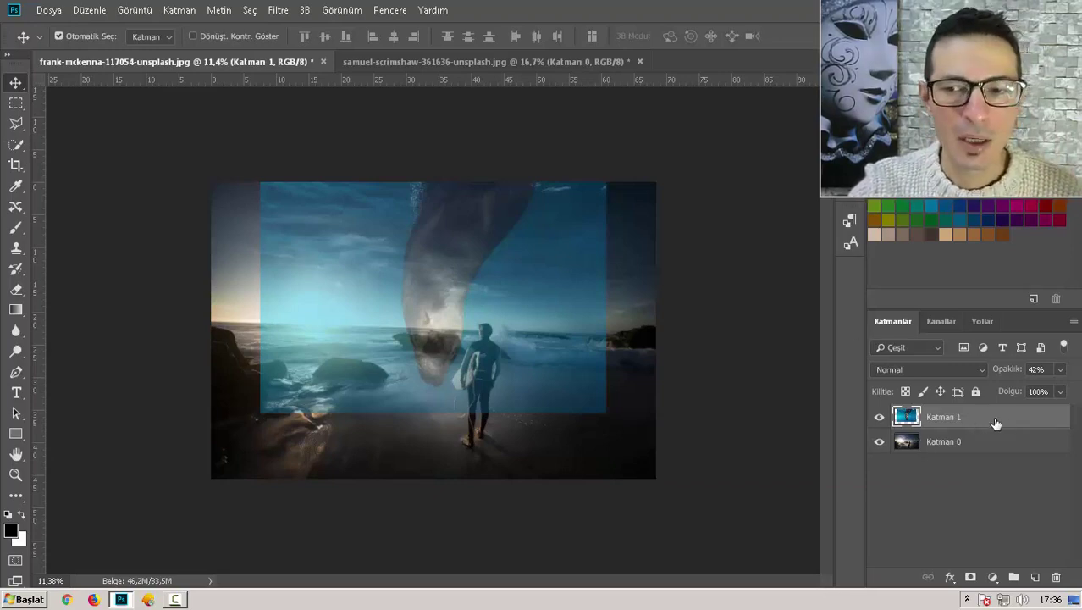
Crop the composite narrower on both sides, extending the top edge above the sky
left_click(14, 167)
left_click_drag(434, 181, 440, 136)
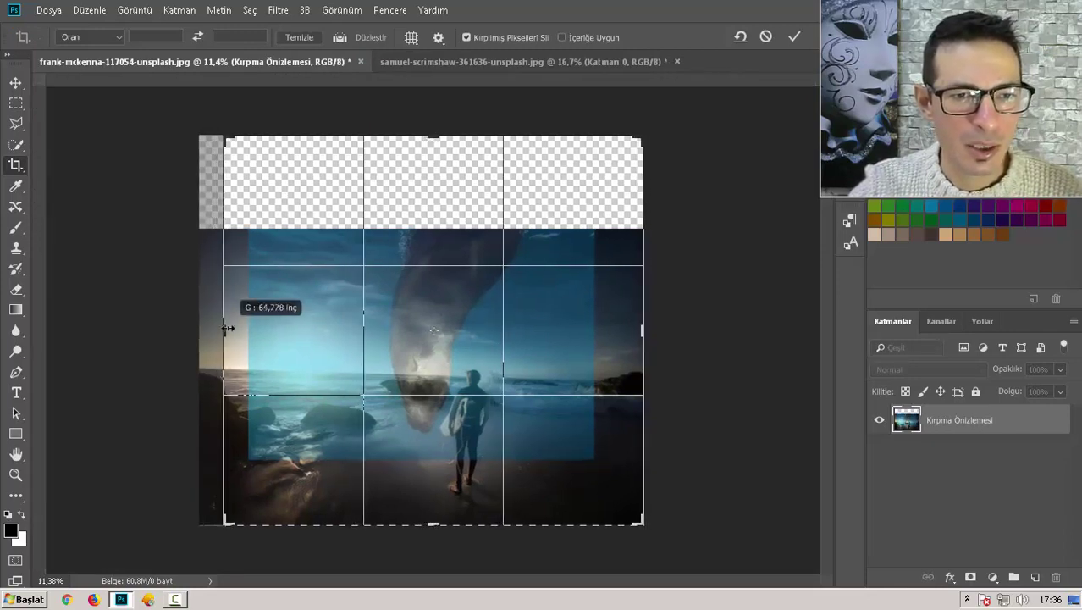
left_click_drag(214, 329, 227, 329)
left_click_drag(315, 324, 307, 322)
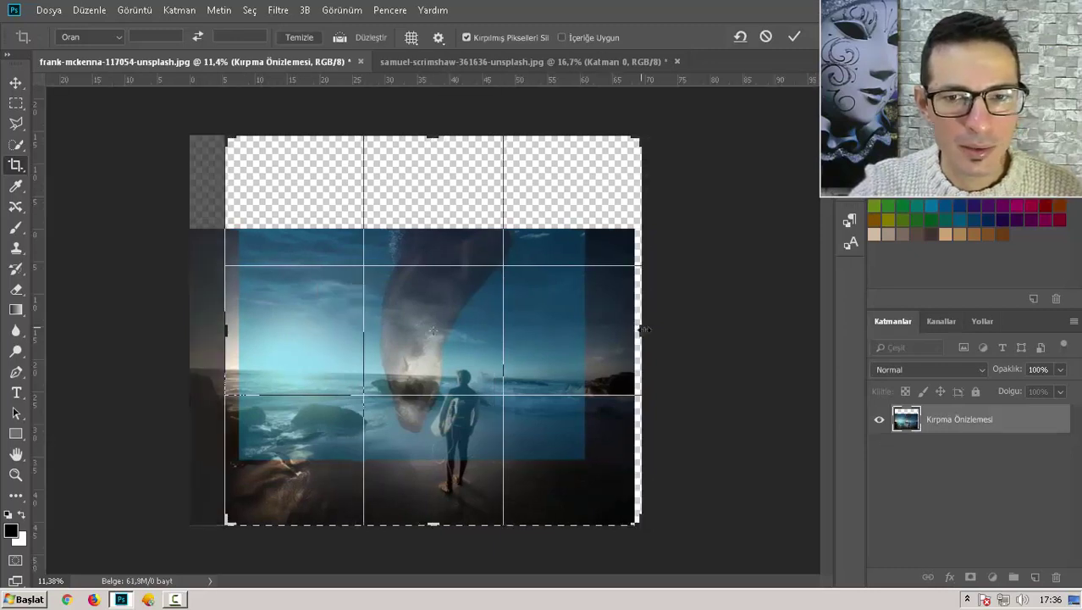
left_click_drag(644, 330, 620, 331)
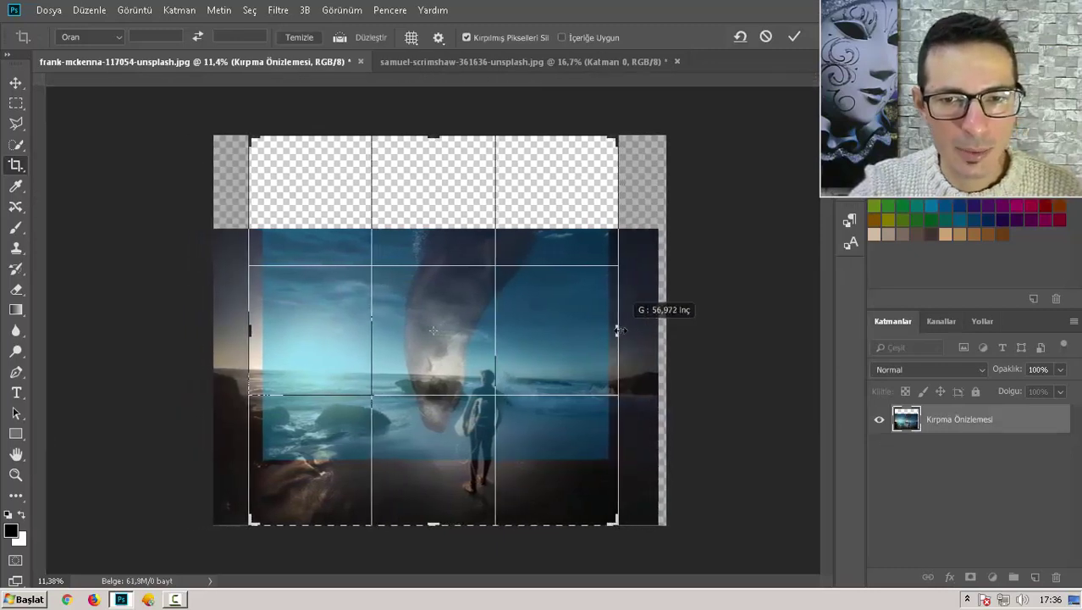
left_click_drag(619, 330, 614, 330)
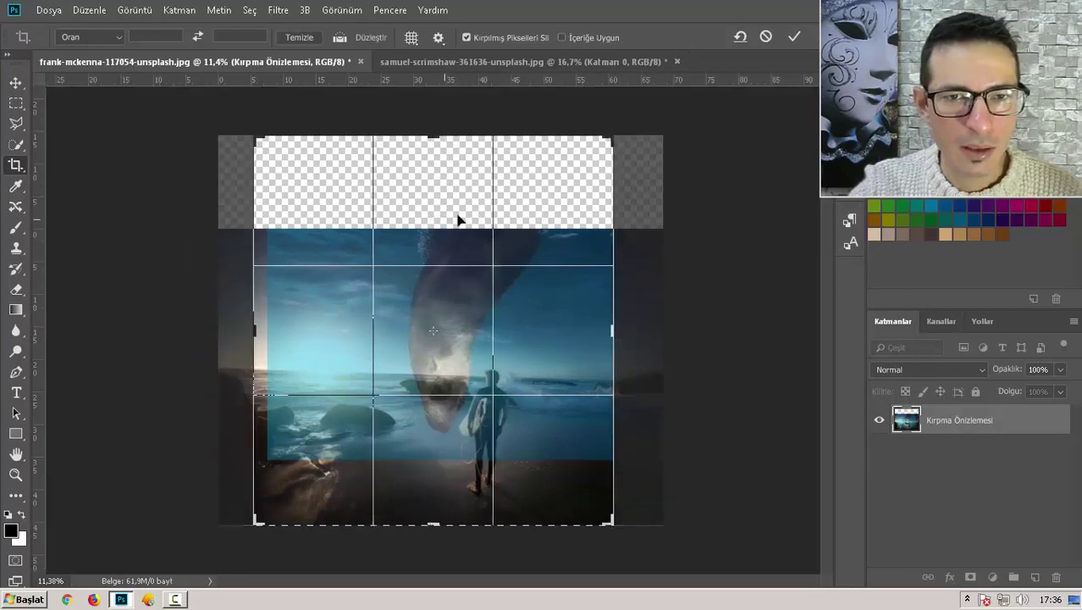
left_click(794, 36)
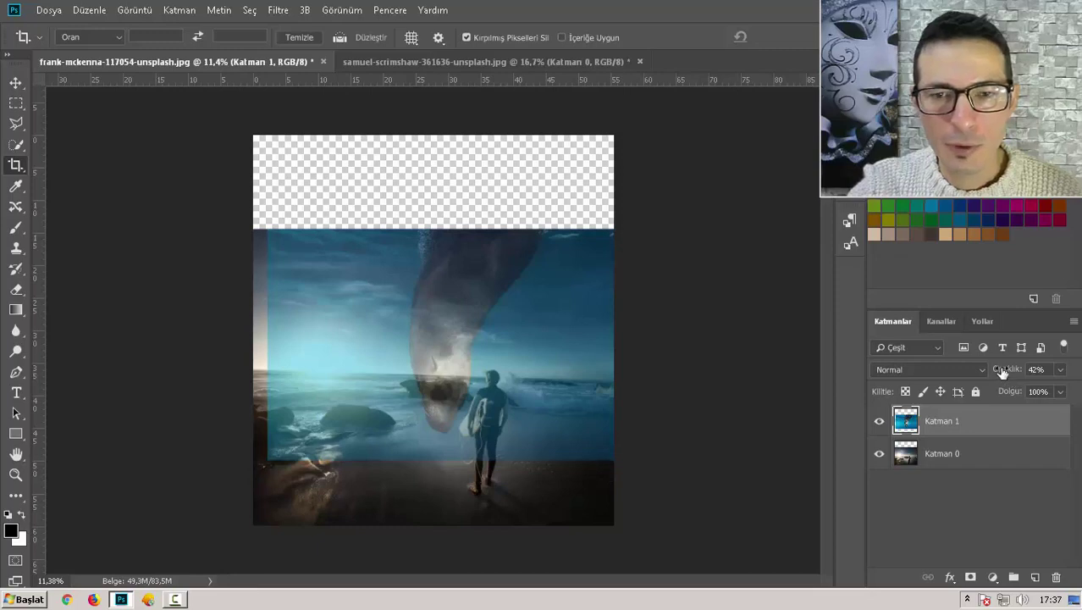
Return Katman 1 to 100% opacity and move the seal to the canvas's top-left corner
left_click_drag(1002, 373, 1054, 373)
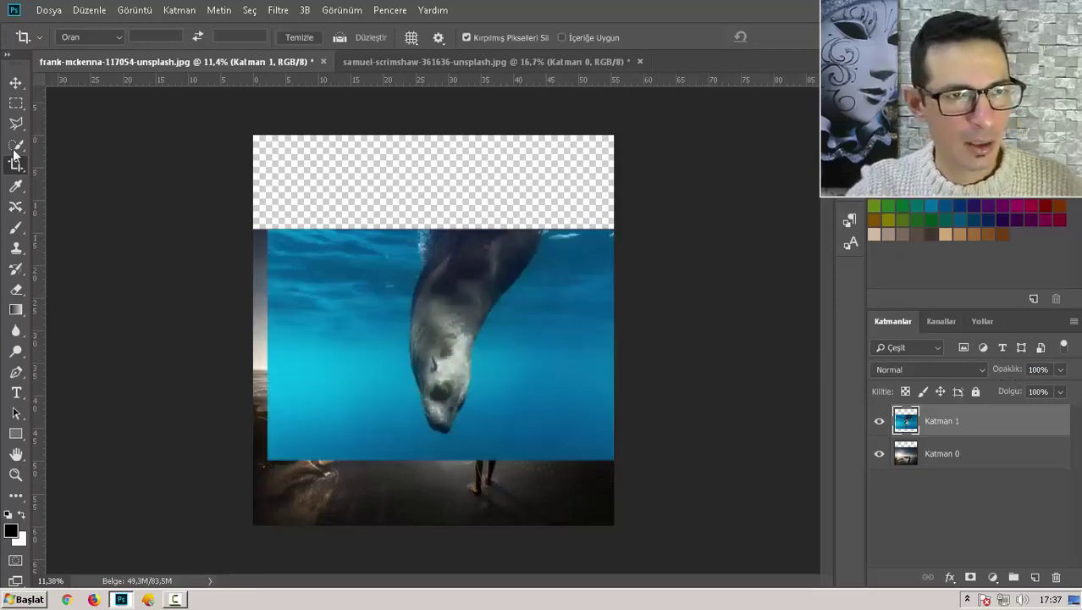
left_click(16, 82)
key("ctrl+t")
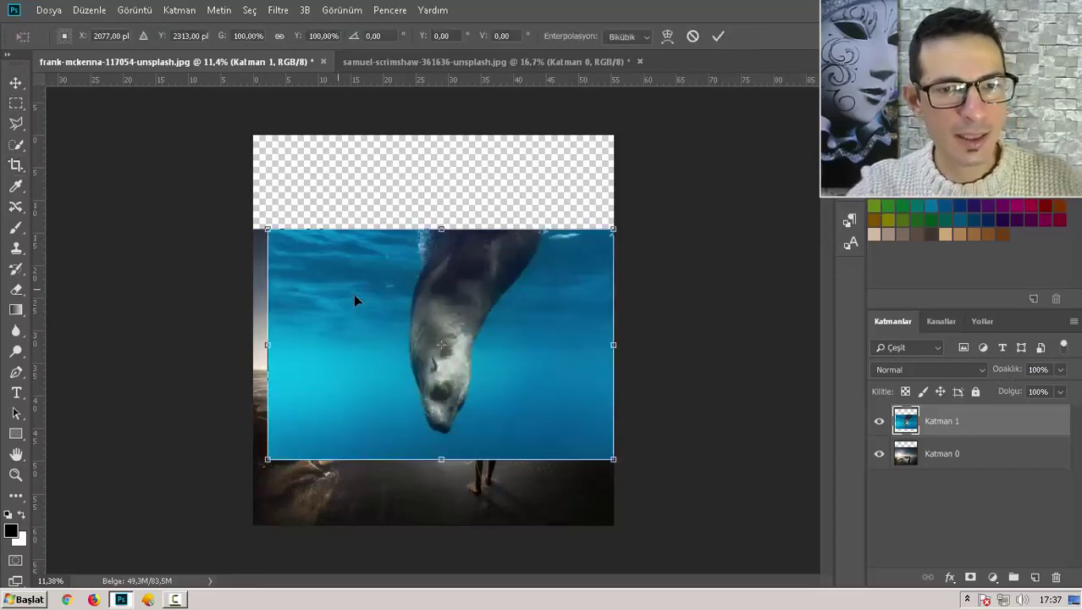
left_click_drag(427, 311, 431, 221)
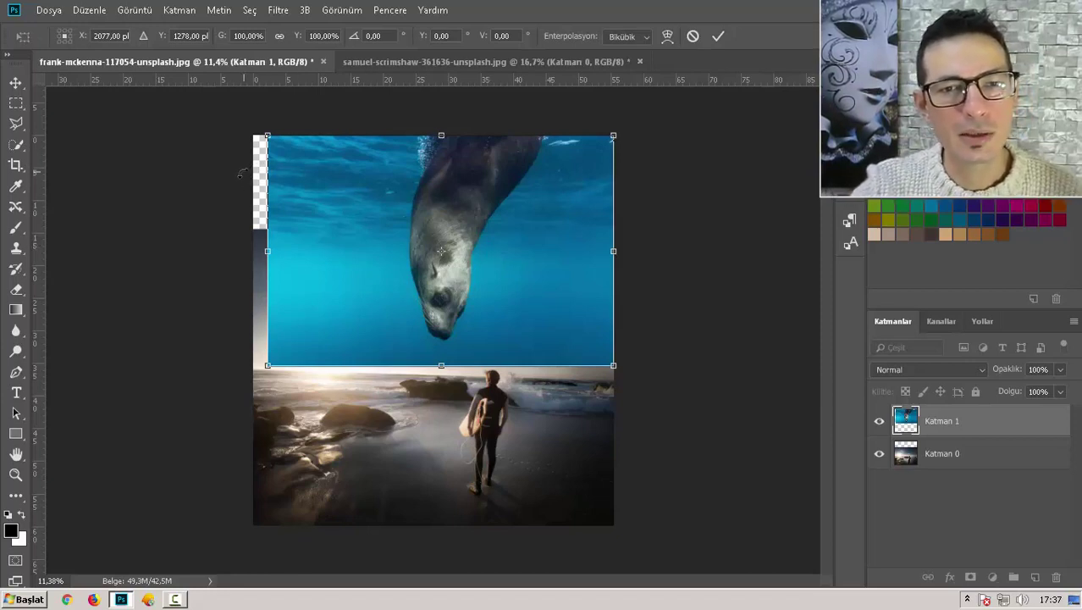
mouse_move(393, 227)
left_mouse_down()
mouse_move(539, 184)
mouse_move(412, 201)
left_mouse_up()
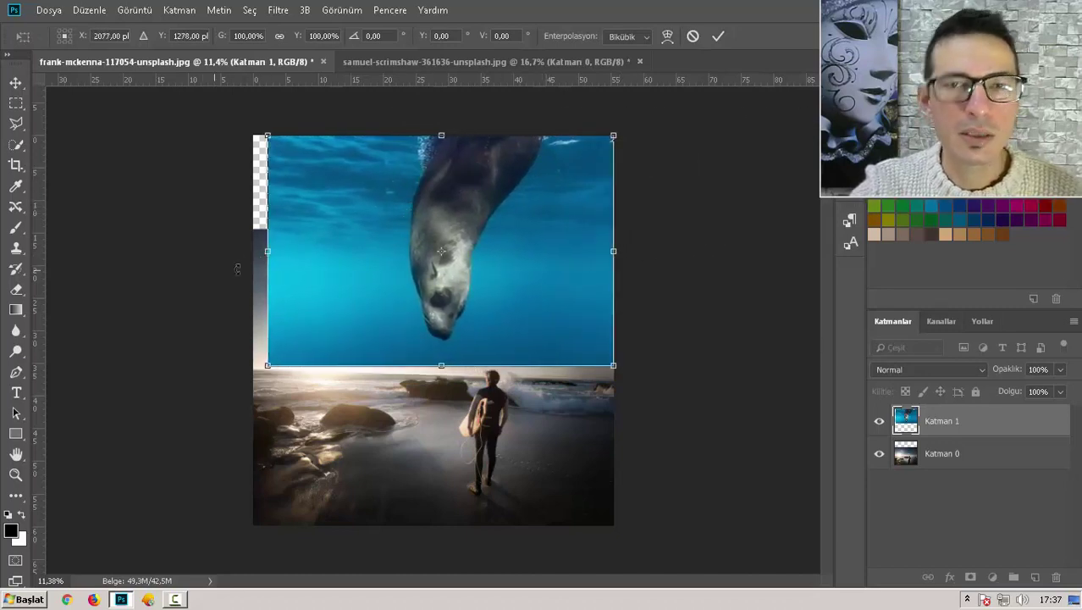
left_click_drag(595, 276, 543, 258)
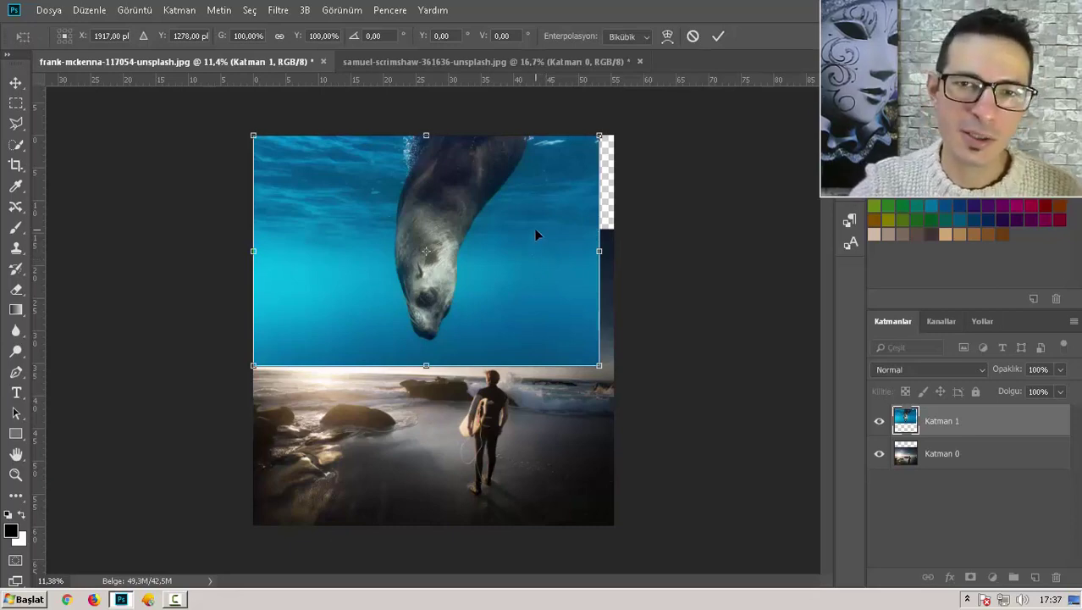
left_click(719, 37)
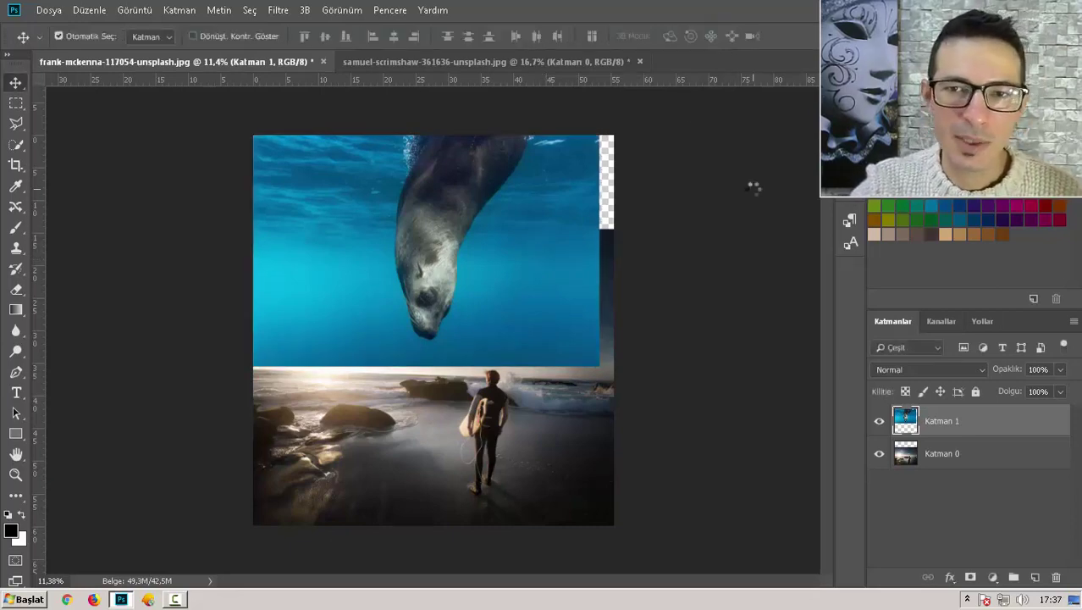
Crop the right edge inward to trim off the transparent strip
left_click(17, 167)
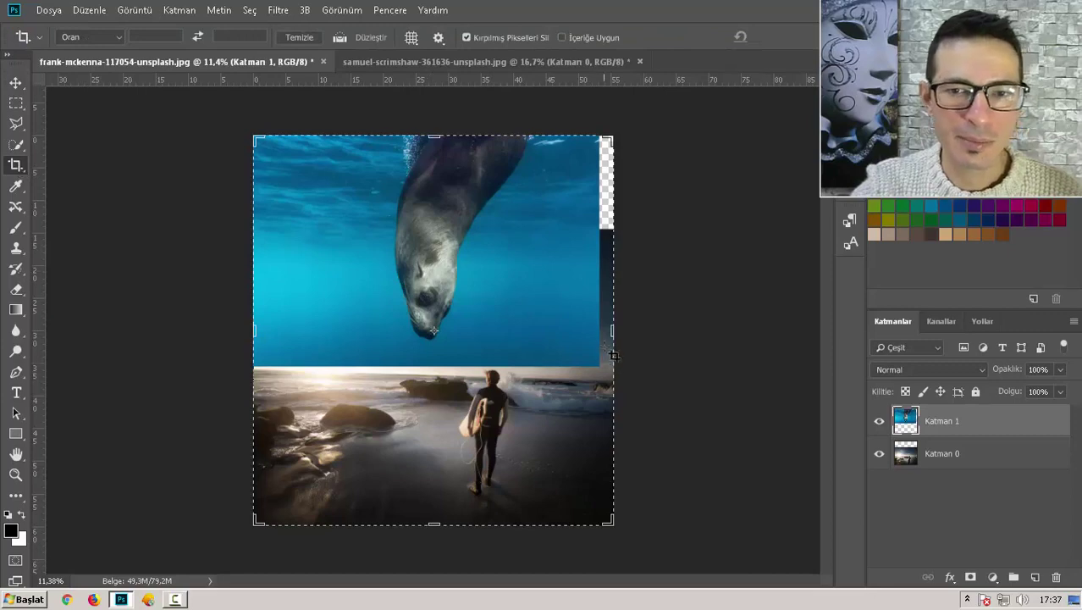
left_click_drag(613, 330, 606, 330)
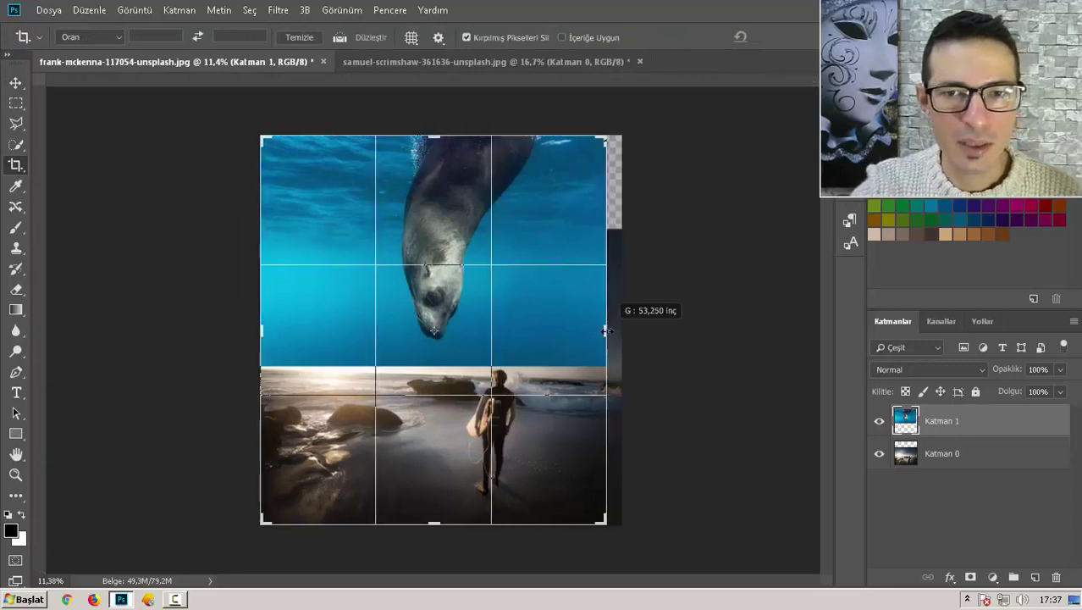
left_click(794, 35)
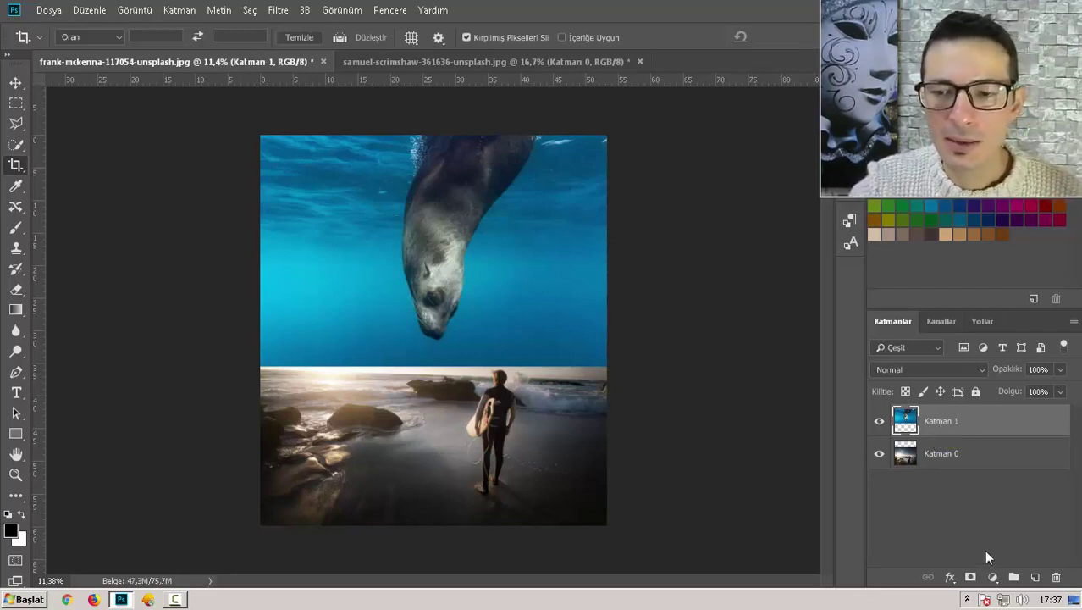
Add a layer mask to Katman 1 and paint the horizon seam with a 59% soft brush
left_click(971, 577)
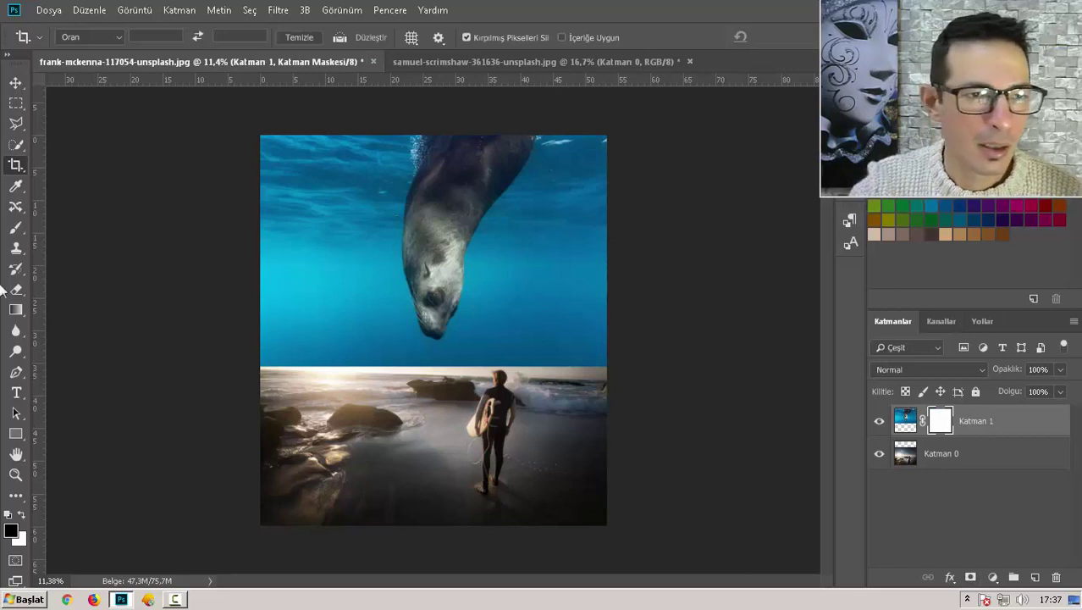
left_click(16, 227)
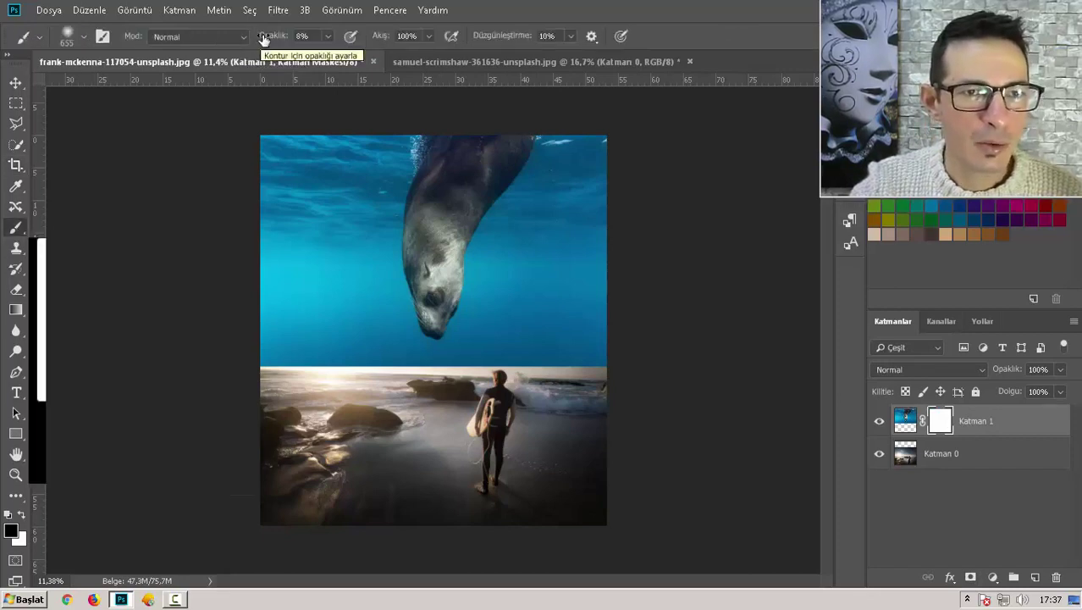
key("5")
key("9")
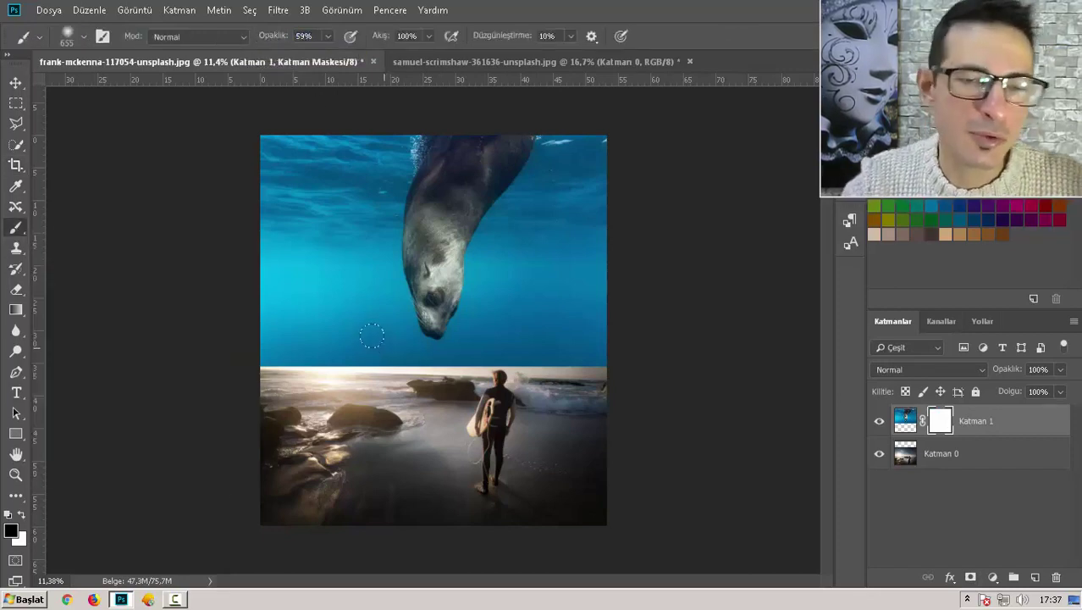
mouse_move(316, 365)
left_mouse_down()
mouse_move(301, 370)
mouse_move(330, 375)
left_mouse_up()
scroll(398, 373, "up", 5)
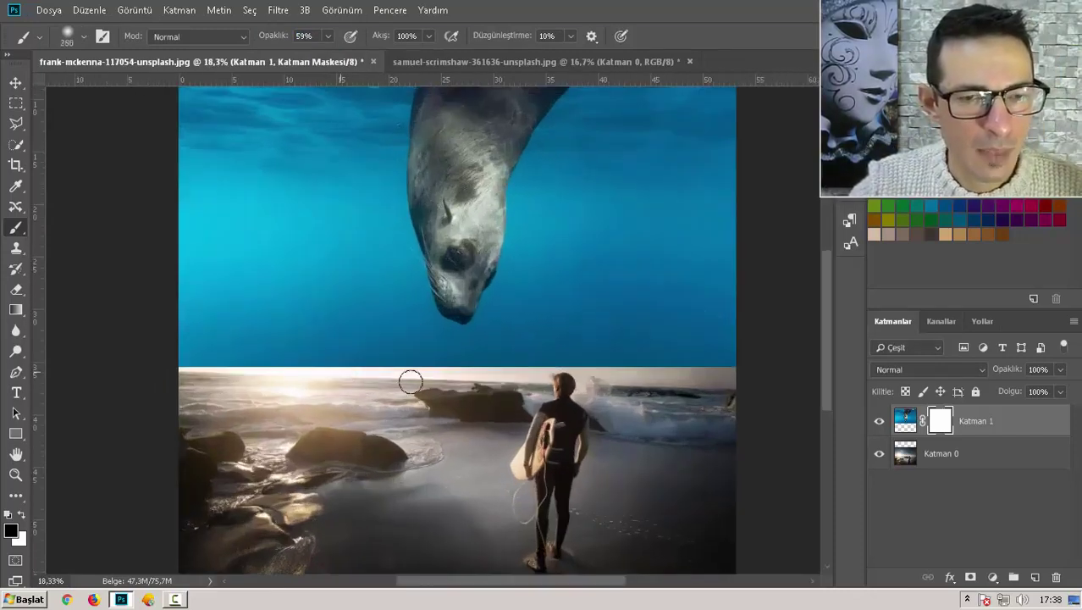
left_click_drag(142, 362, 735, 357)
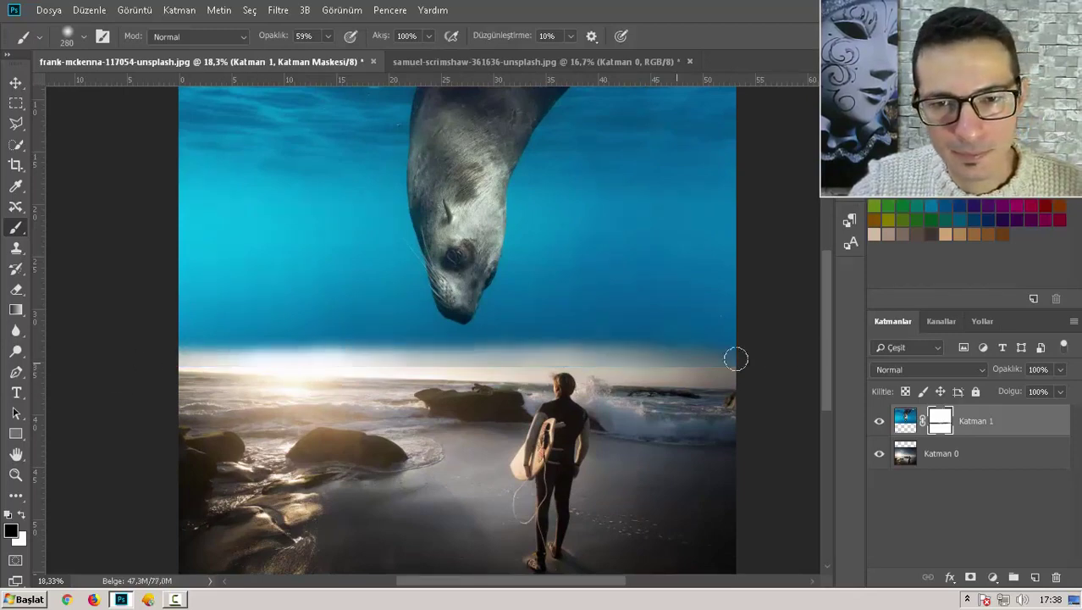
mouse_move(384, 369)
left_mouse_down()
mouse_move(269, 351)
mouse_move(306, 364)
left_mouse_up()
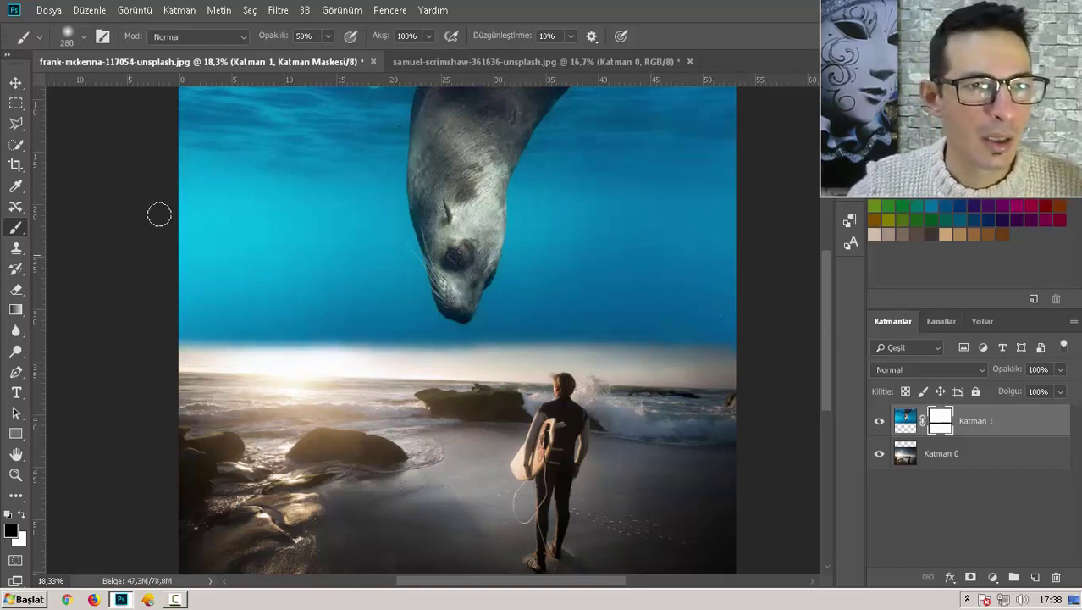
Fade the sky near the horizon with a larger, about 433, brush at 13% opacity
left_click_drag(286, 36, 242, 40)
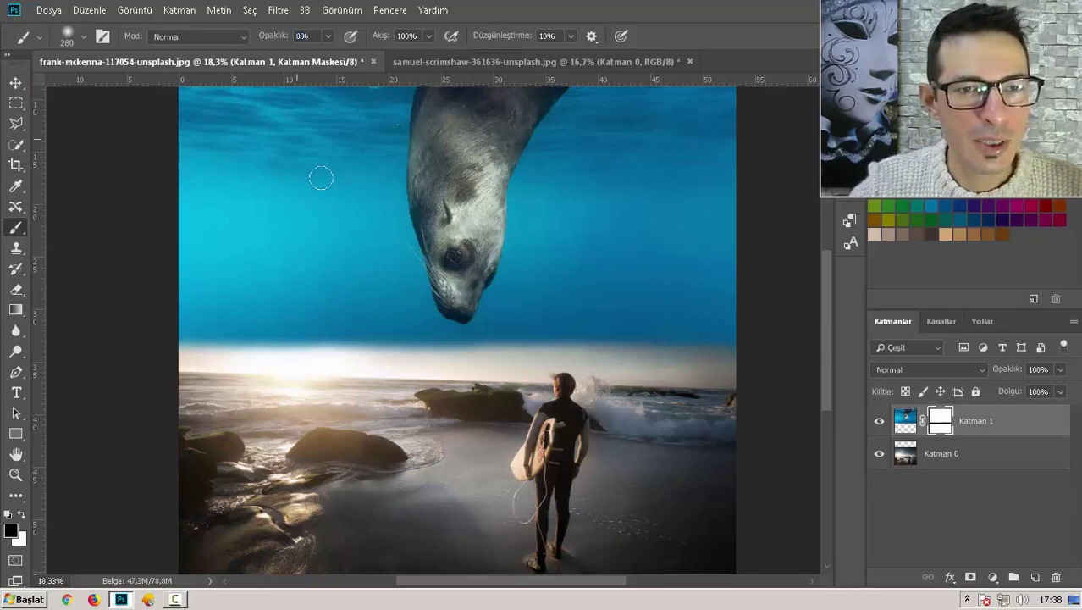
left_click_drag(321, 176, 254, 213)
left_click_drag(330, 315, 203, 319)
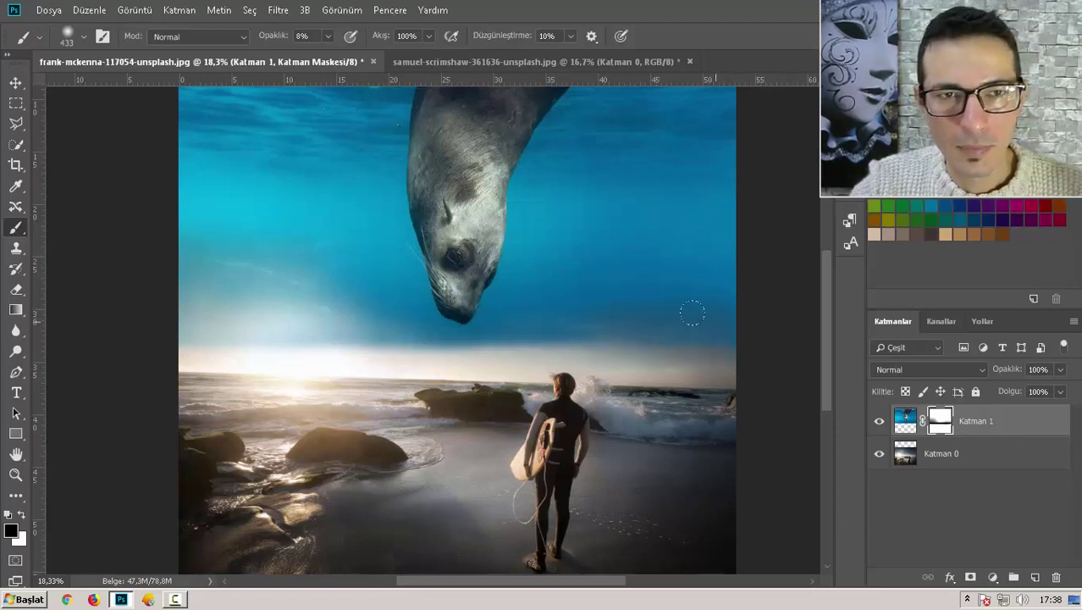
left_click_drag(276, 38, 281, 37)
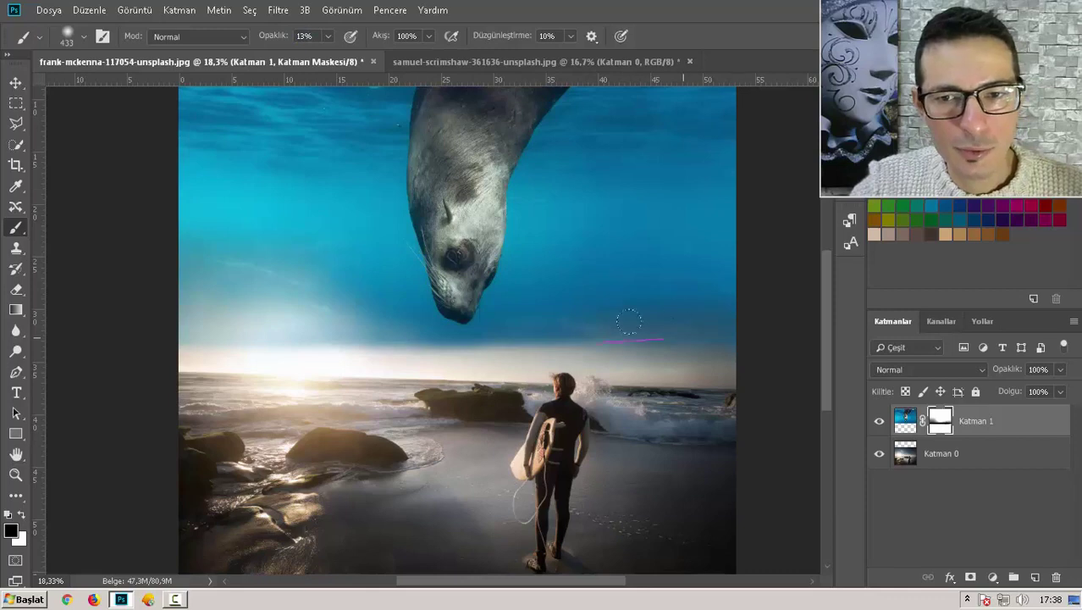
left_click_drag(732, 325, 558, 316)
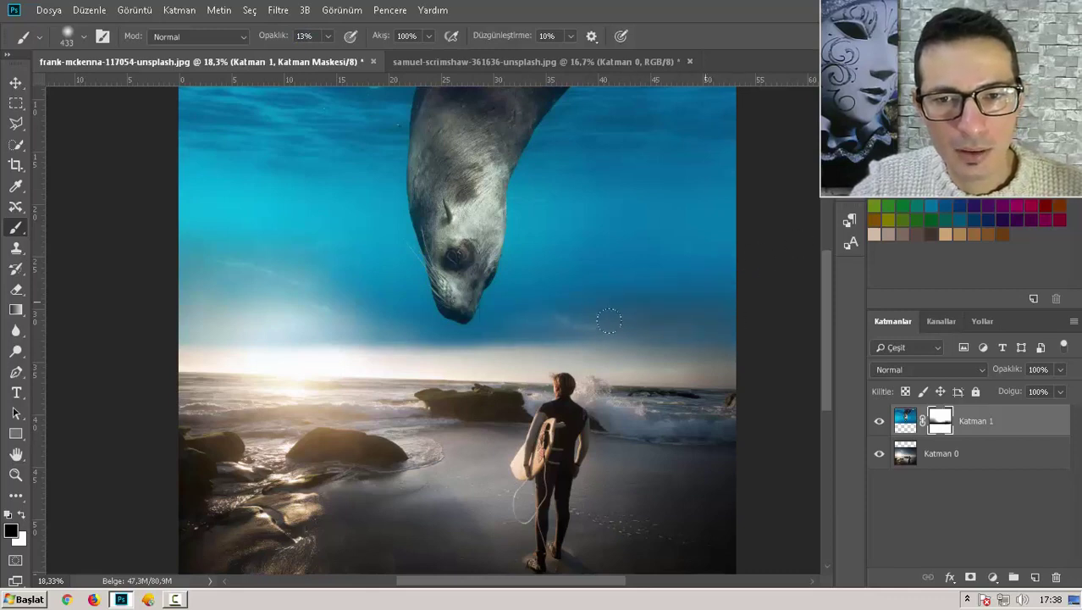
mouse_move(730, 311)
left_mouse_down()
mouse_move(555, 321)
mouse_move(478, 348)
mouse_move(432, 327)
left_mouse_up()
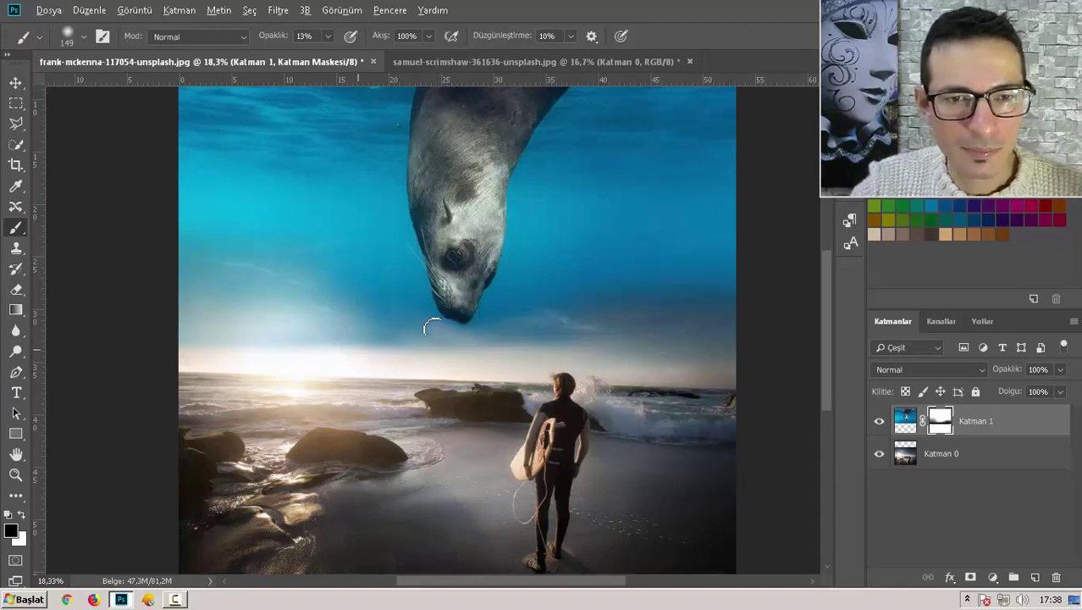
Paint light 13% mask strokes across the sky, ending with a 269 brush near the snout
key("bracketright")
key("bracketright")
key("bracketright")
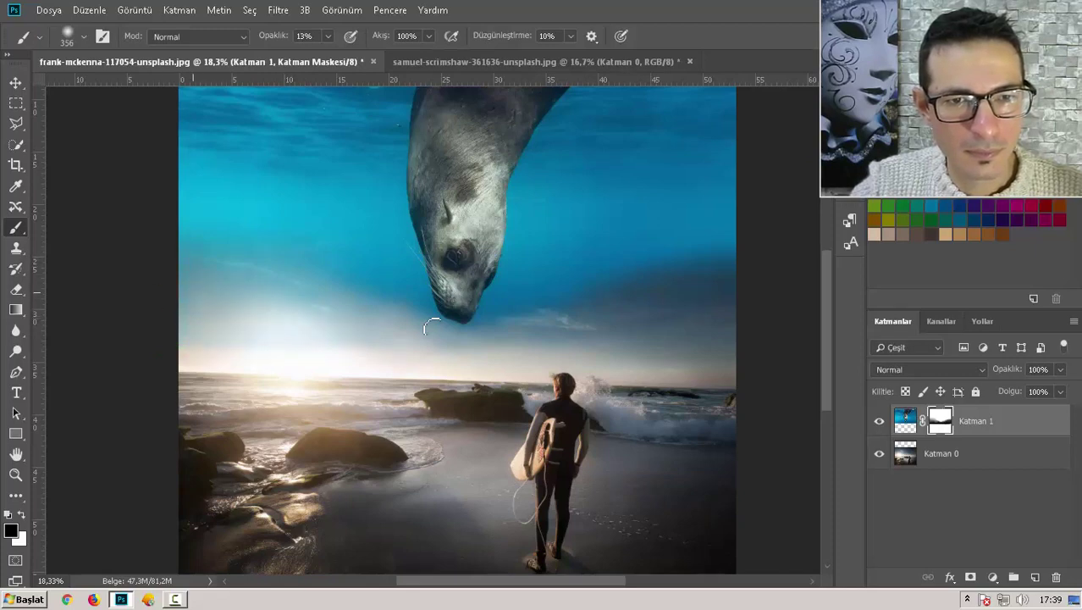
left_click_drag(241, 290, 252, 289)
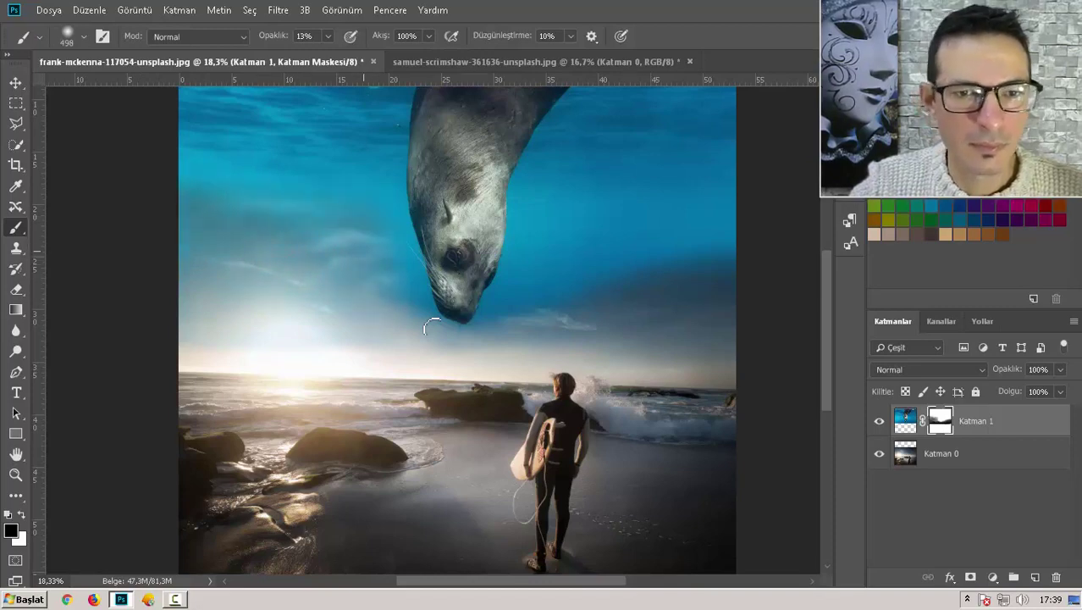
left_click_drag(360, 242, 343, 242)
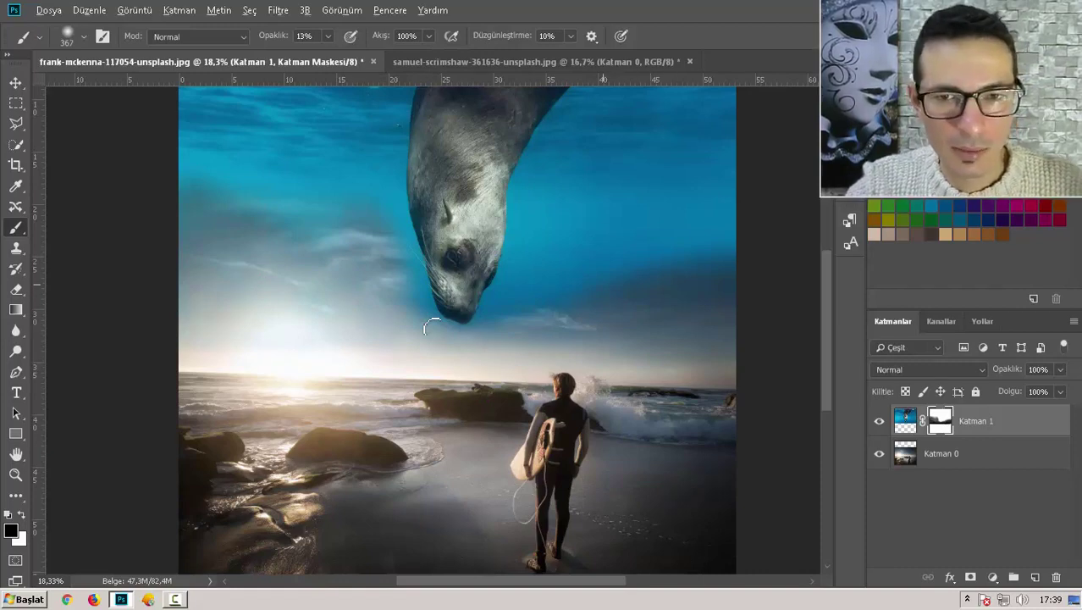
left_click_drag(656, 333, 676, 247)
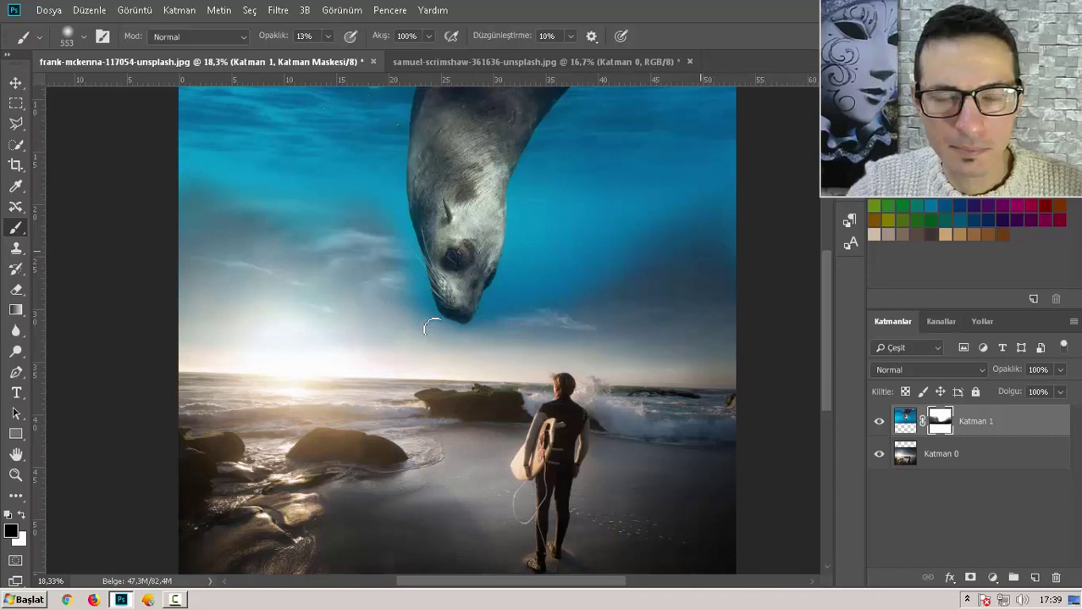
left_click_drag(606, 254, 581, 271)
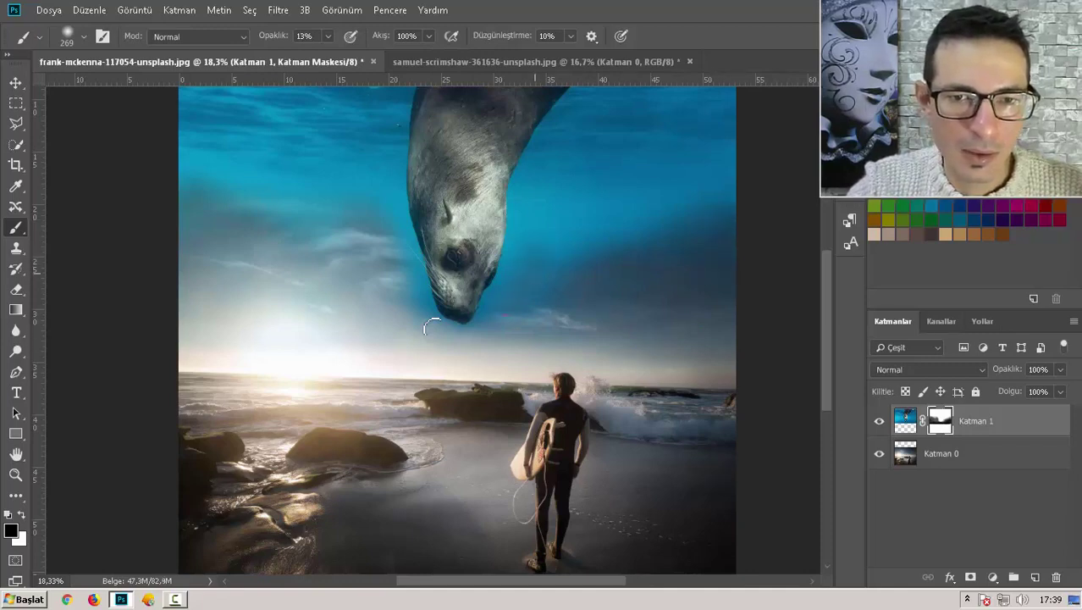
Paint fine mask strokes around the seal's snout and edges with a progressively smaller brush
left_click_drag(530, 273, 509, 272)
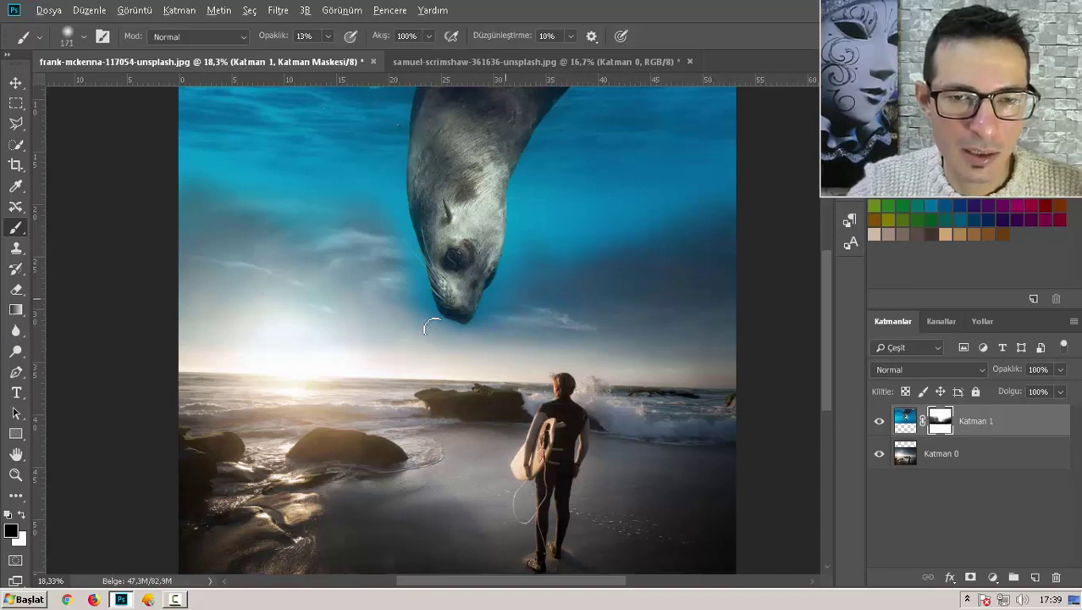
scroll(432, 328, "up", 3)
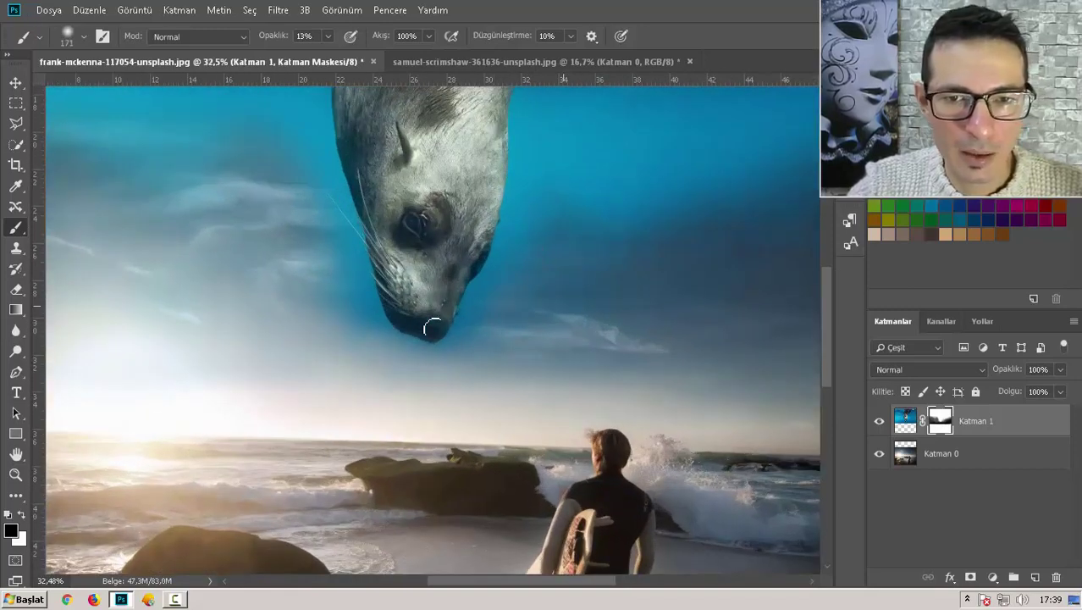
left_click_drag(524, 200, 505, 200)
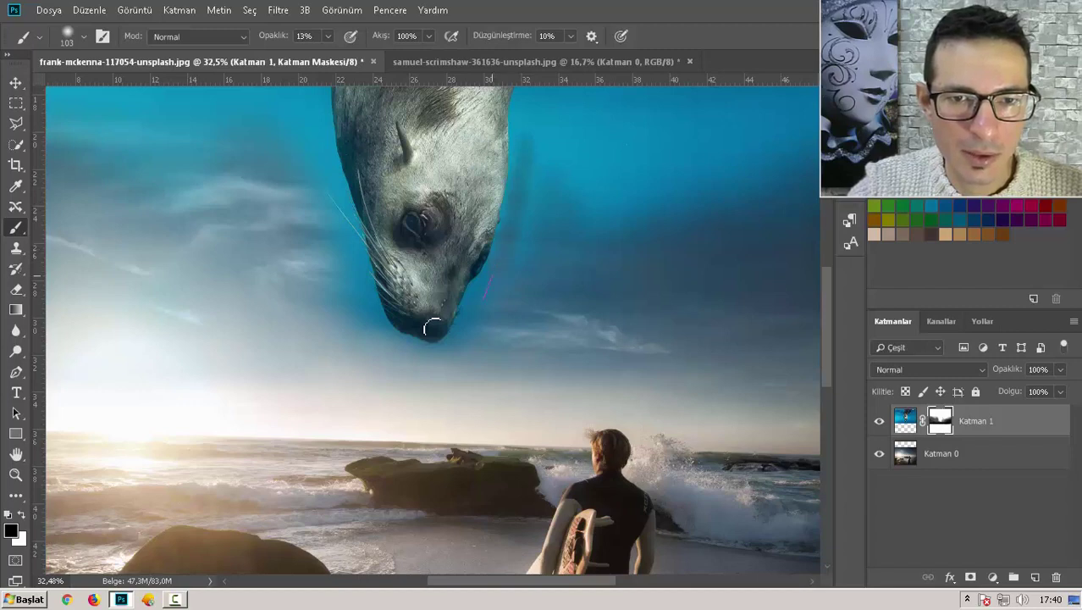
left_click_drag(479, 294, 466, 294)
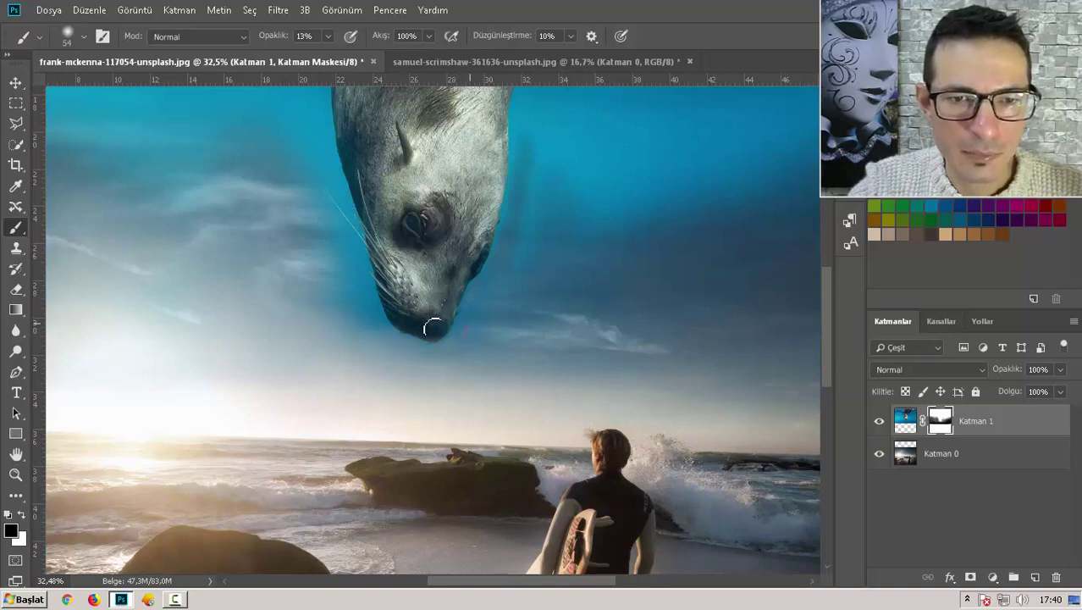
left_click_drag(326, 254, 356, 254)
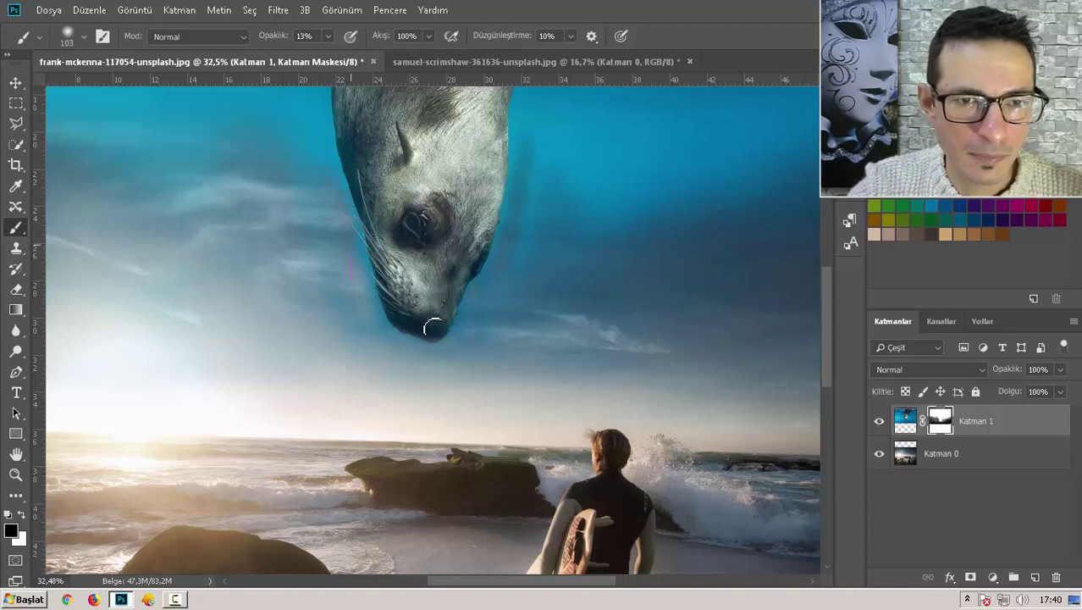
right_click(432, 327, "alt")
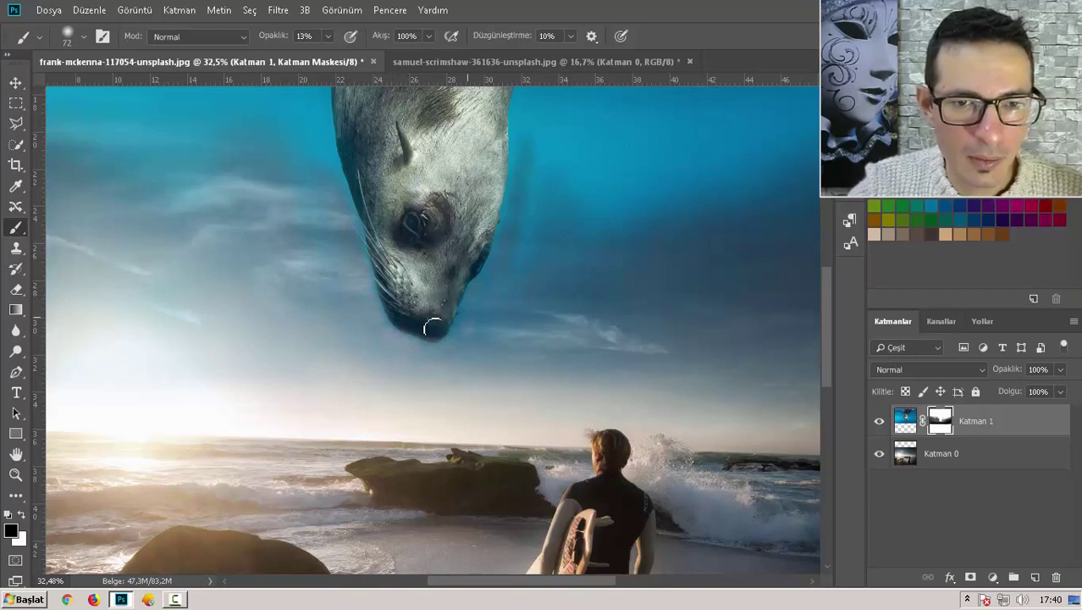
Keep blending the seal's edges into the sky, sizing the brush between 36 and 214 px
left_click_drag(433, 328, 496, 328)
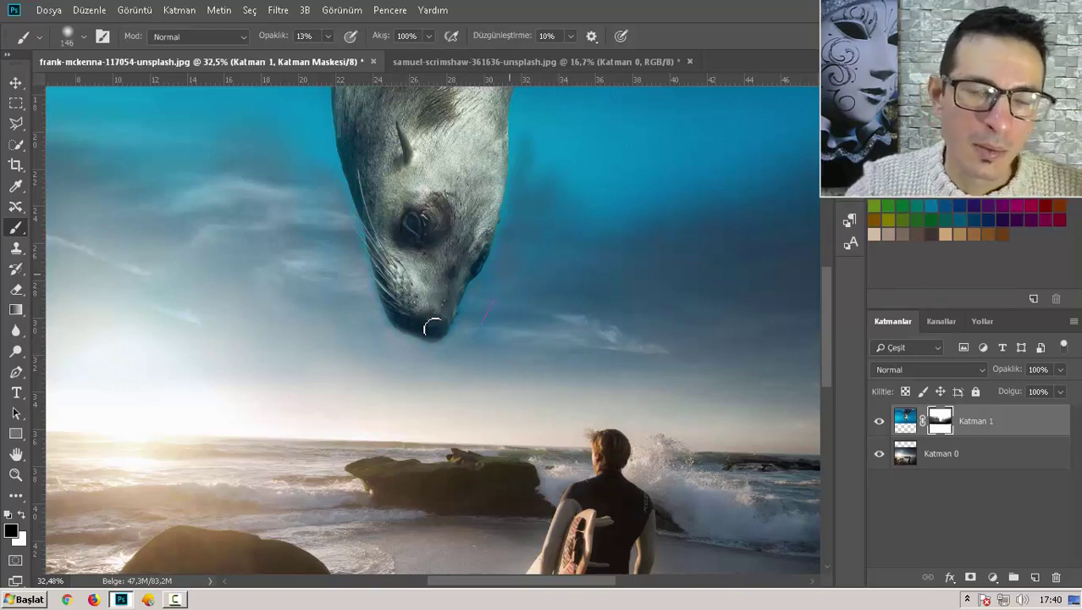
left_click_drag(433, 328, 370, 328)
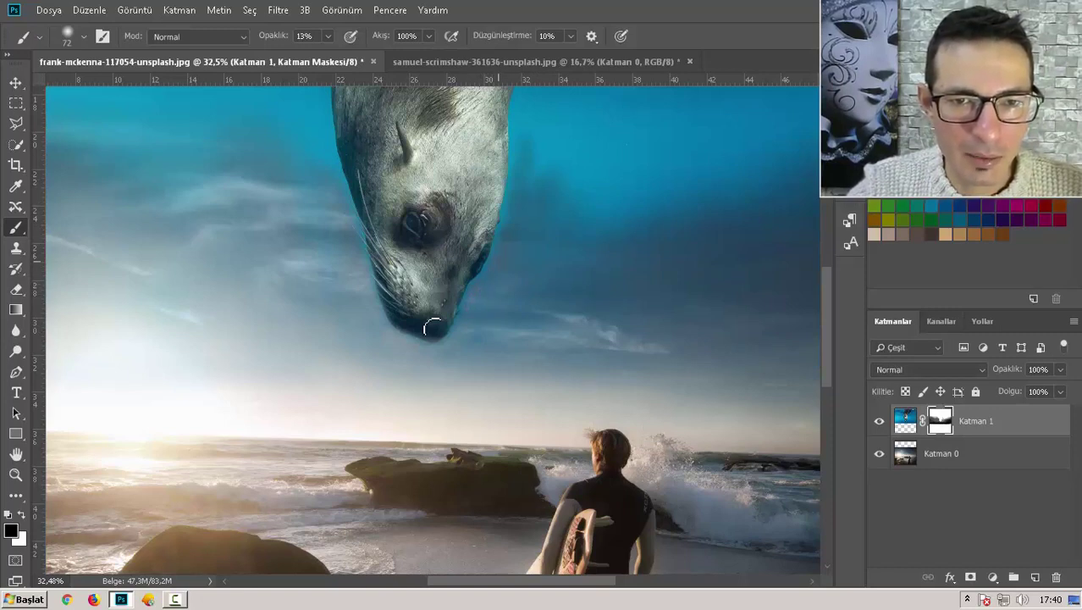
left_click_drag(433, 328, 402, 328)
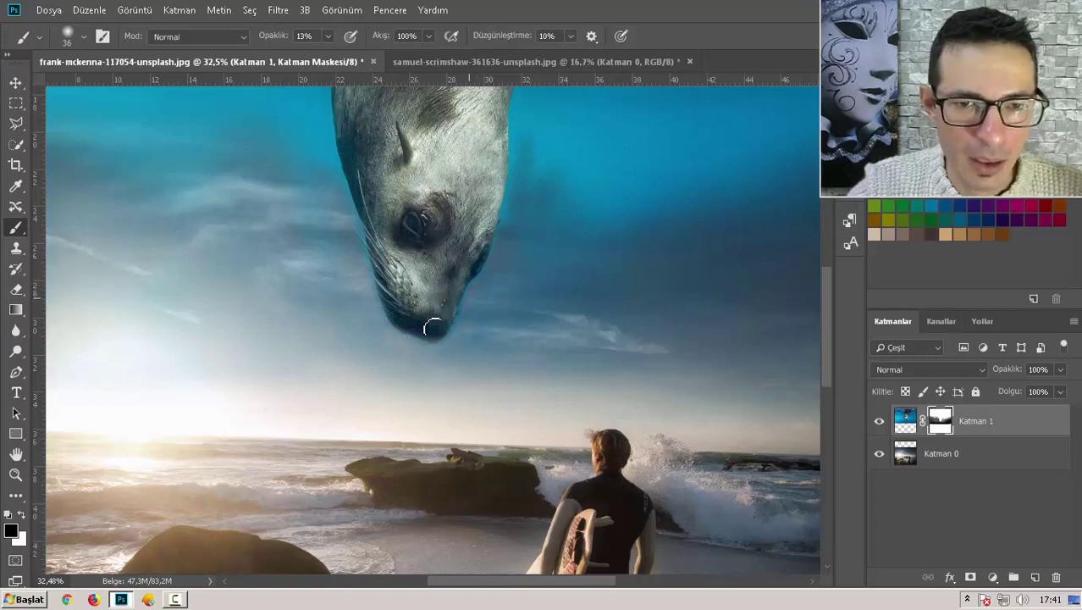
left_click_drag(483, 332, 509, 332)
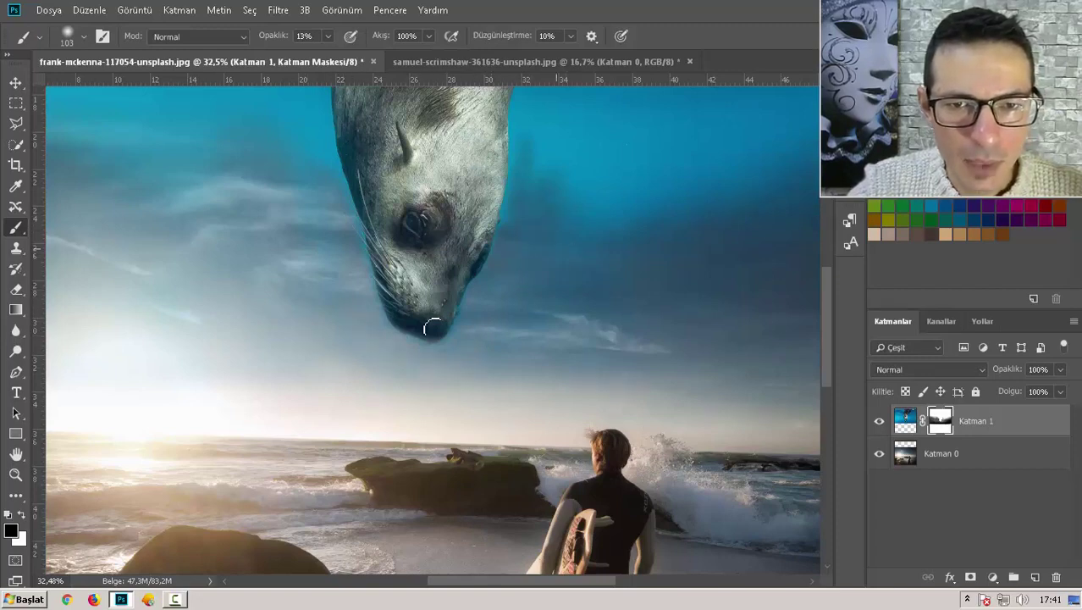
left_click_drag(555, 290, 593, 290)
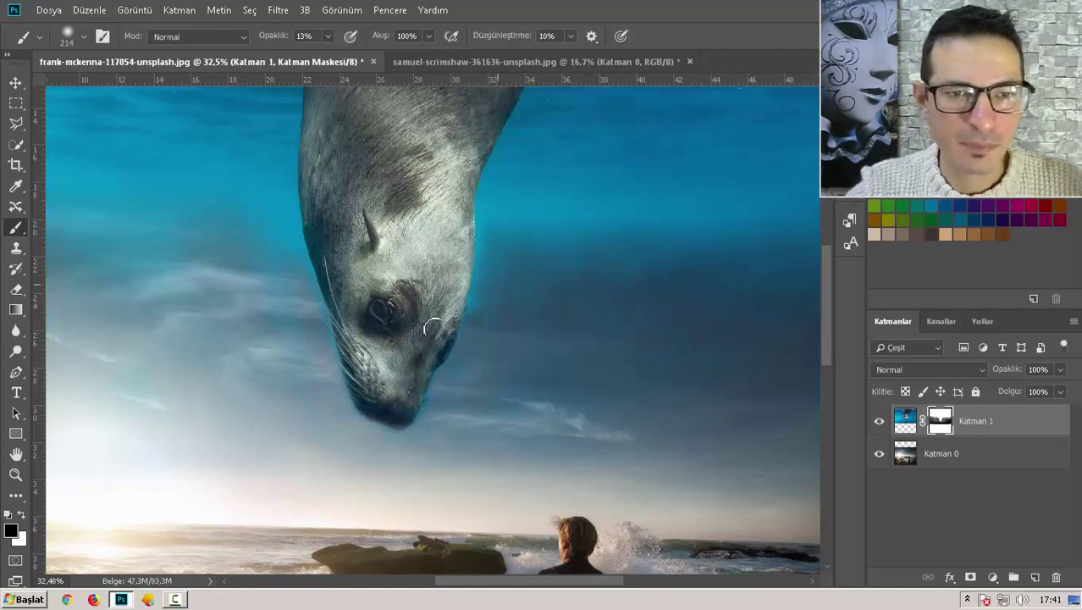
Shrink the mask brush to a 37 px soft tip painting in white, then fit the composite on screen
left_click_drag(525, 271, 503, 266)
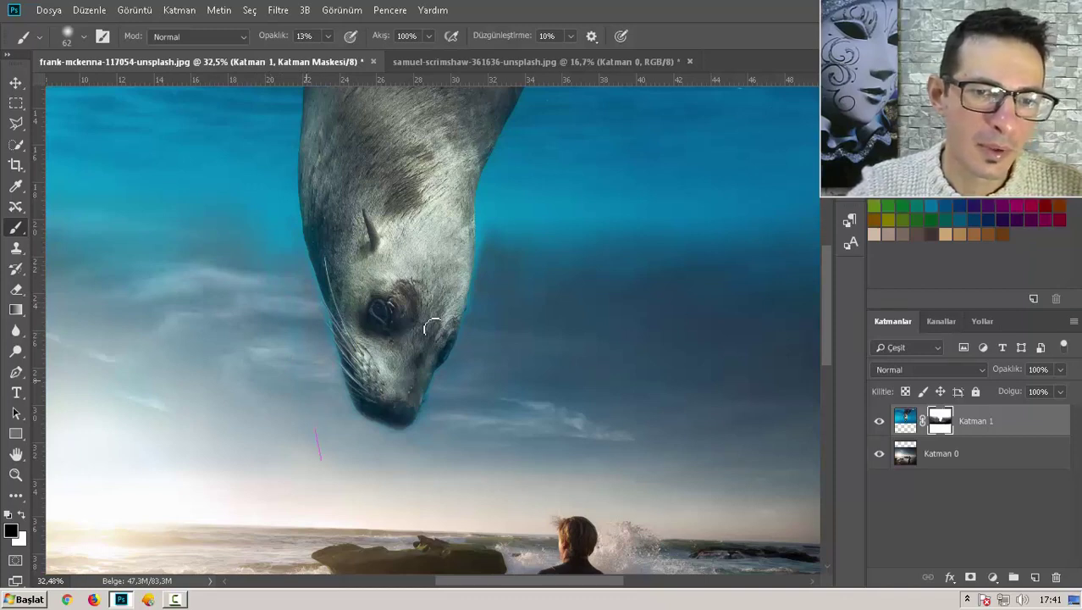
right_click(428, 408, "alt")
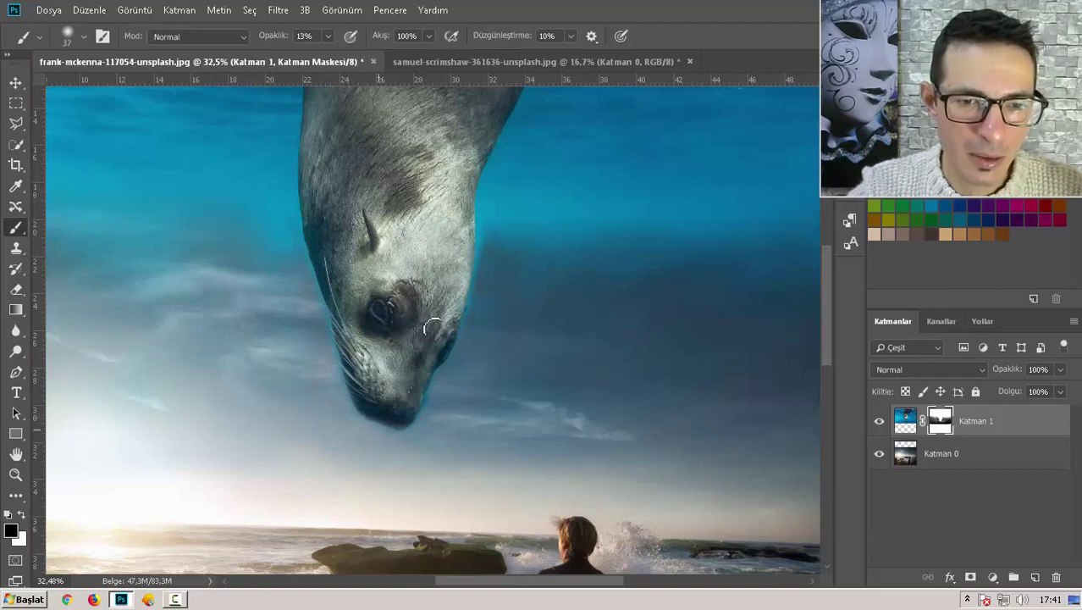
key("x")
key("x")
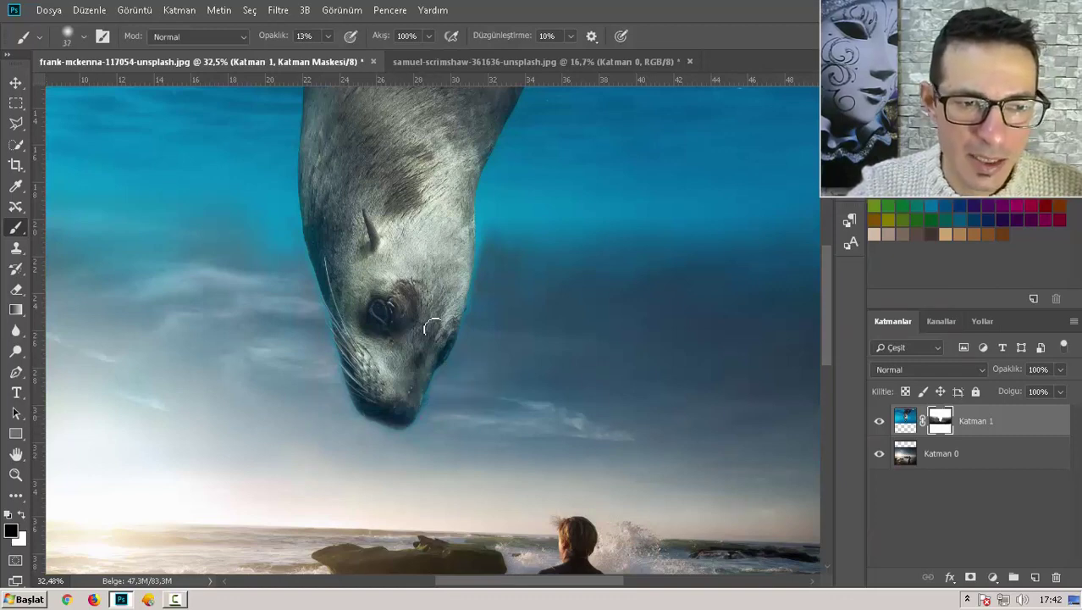
key("x")
key("x")
key("x")
key("x")
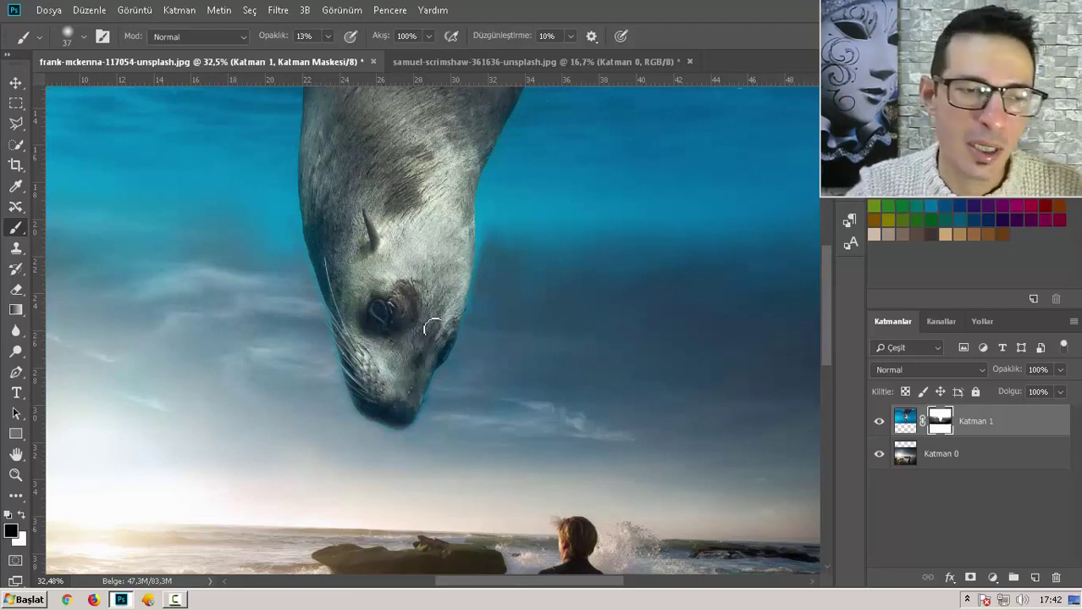
key("x")
key("x")
key("x")
key("x")
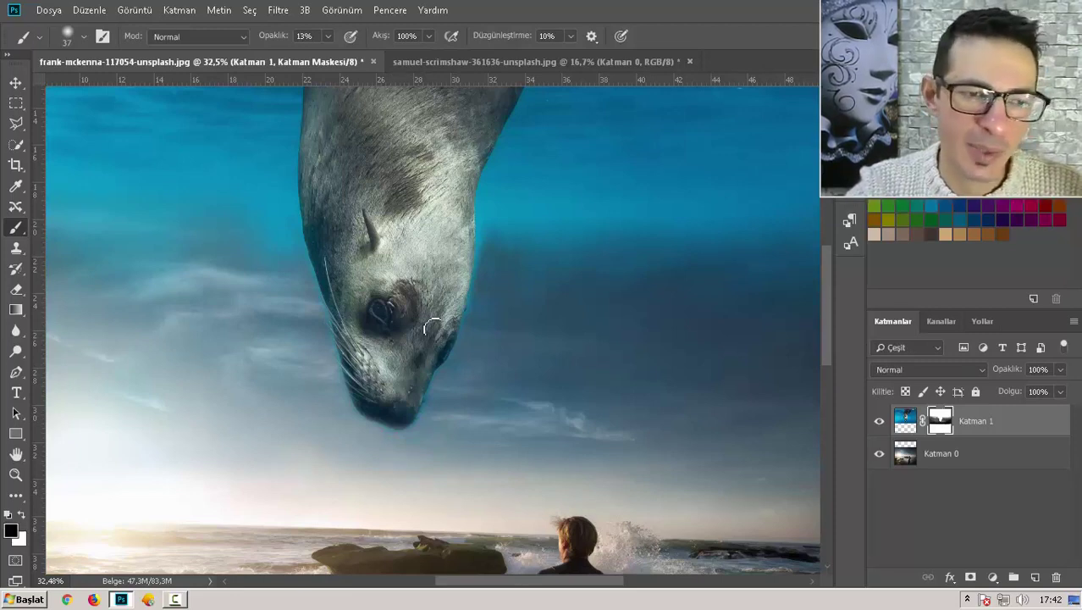
key("x")
key("x")
key("x")
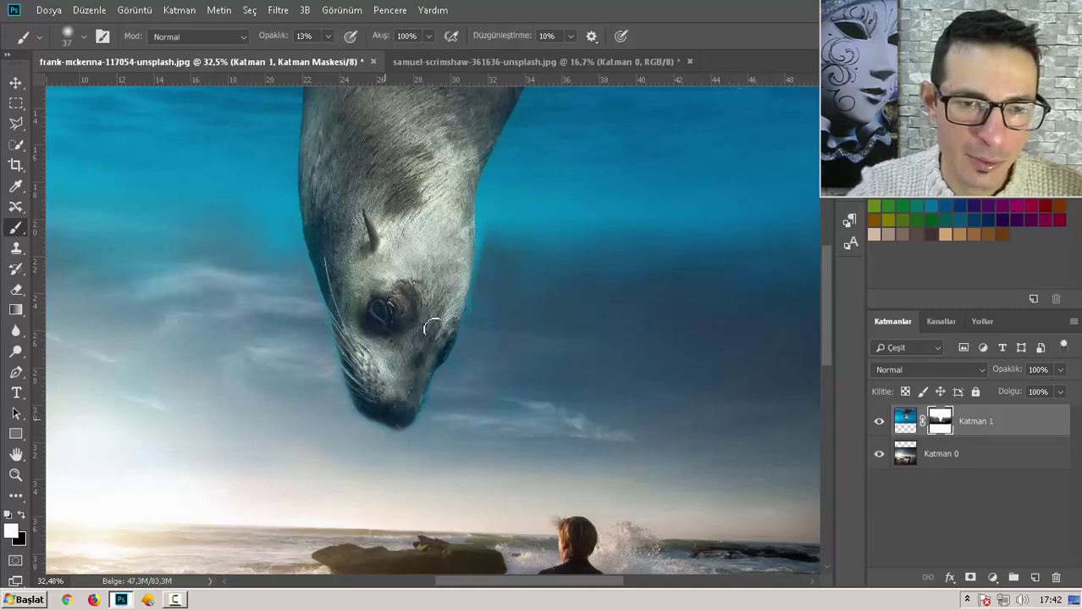
key("ctrl+0")
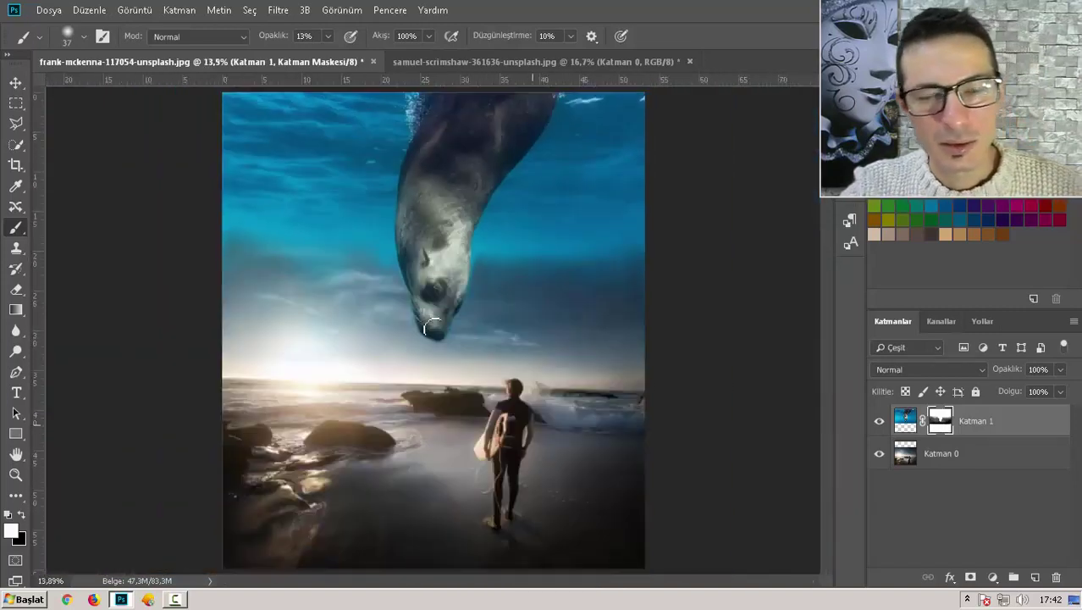
scroll(432, 326, "up", 1)
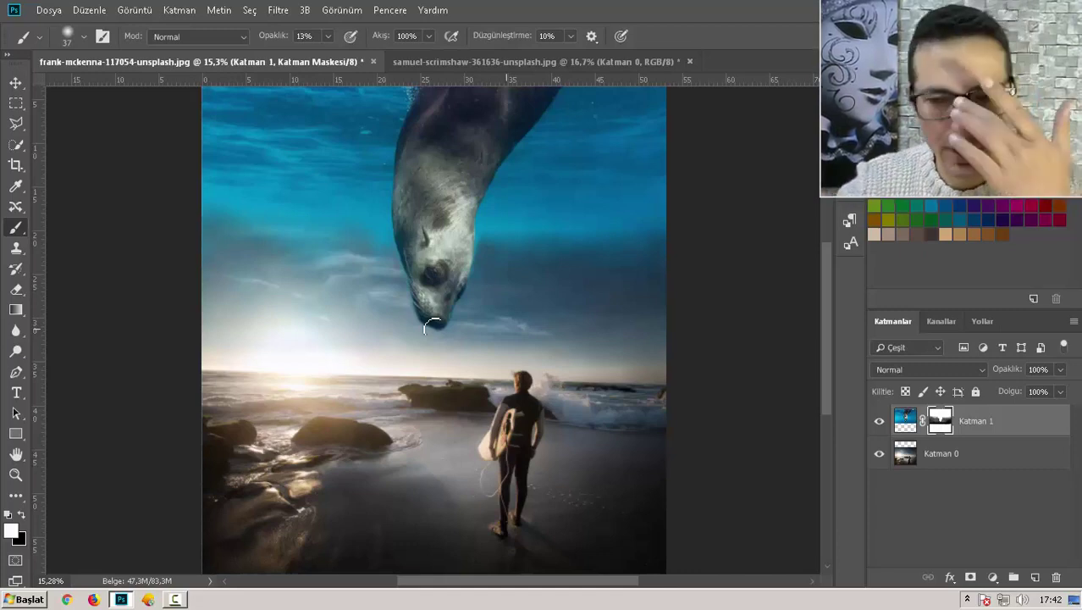
Add a Selective Color adjustment layer, Seçmeli Renk 1, at the top of the stack
left_click(992, 577)
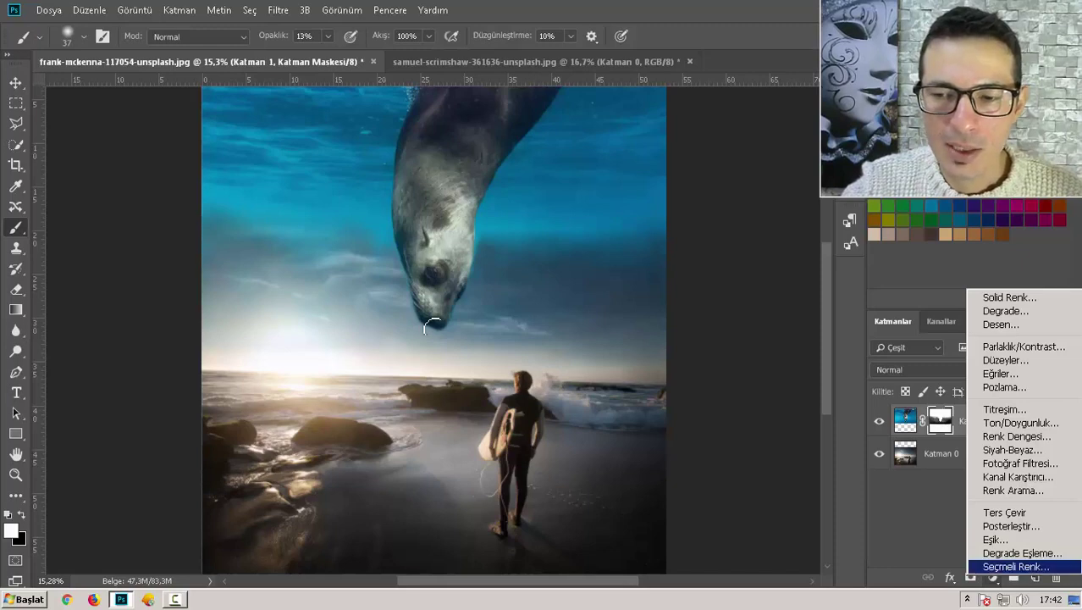
left_click(1016, 567)
left_click(993, 577)
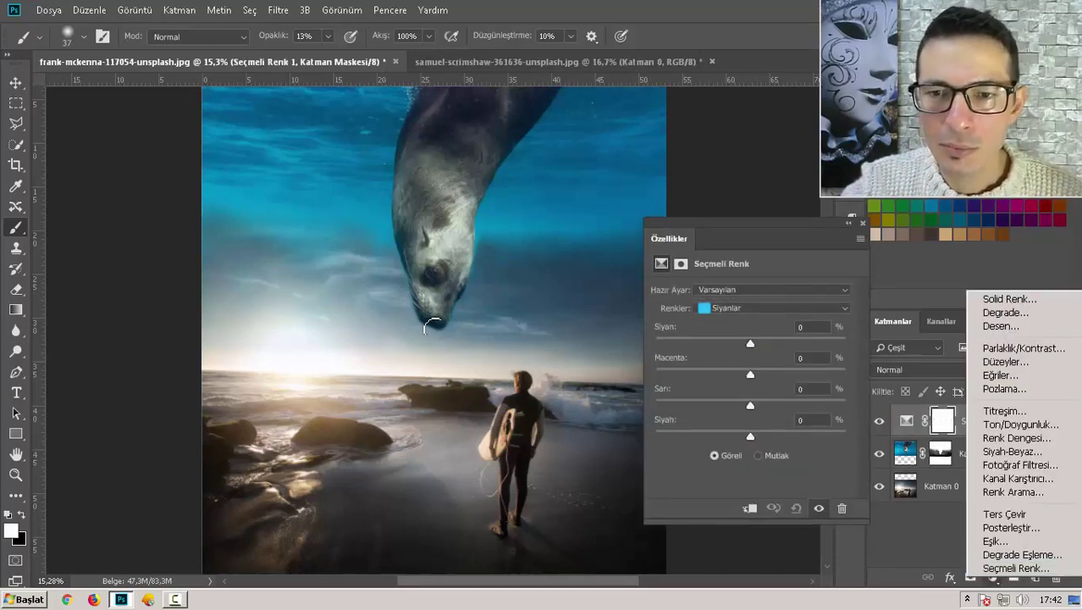
Set the Renkler colour range to Siyanlar, leaving its sliders at 0%
left_click(773, 307)
left_click(728, 308)
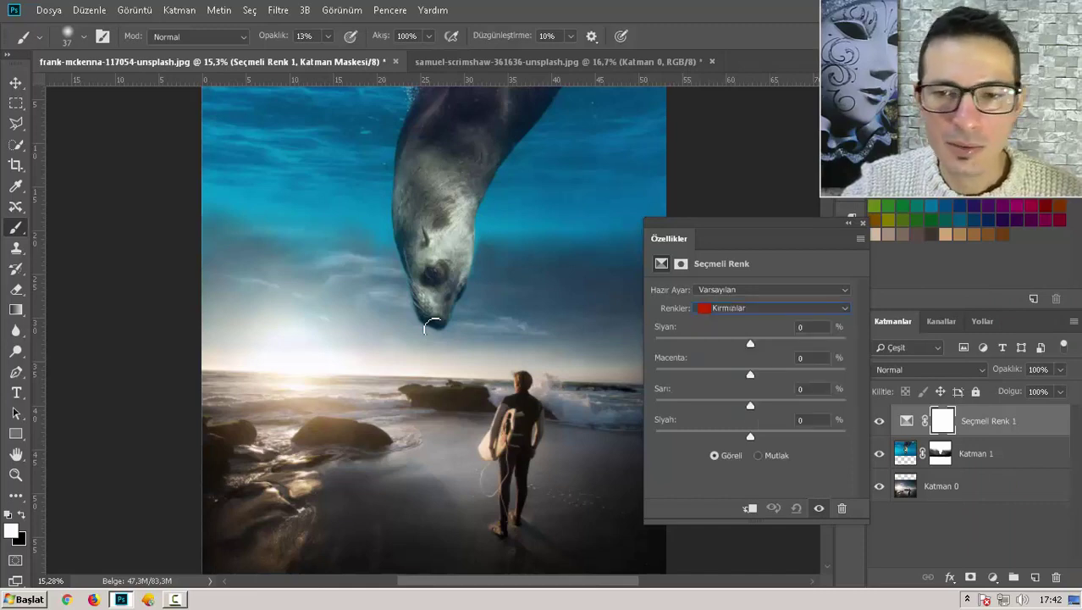
left_click(772, 307)
left_click(728, 355)
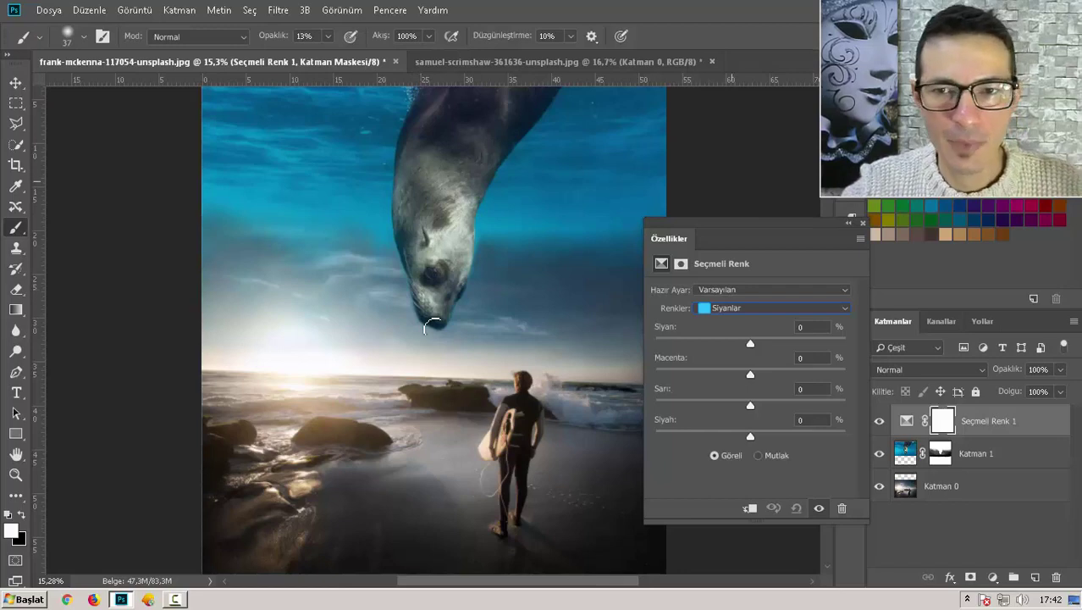
key("Up")
key("Up")
key("Up")
key("Down")
key("Down")
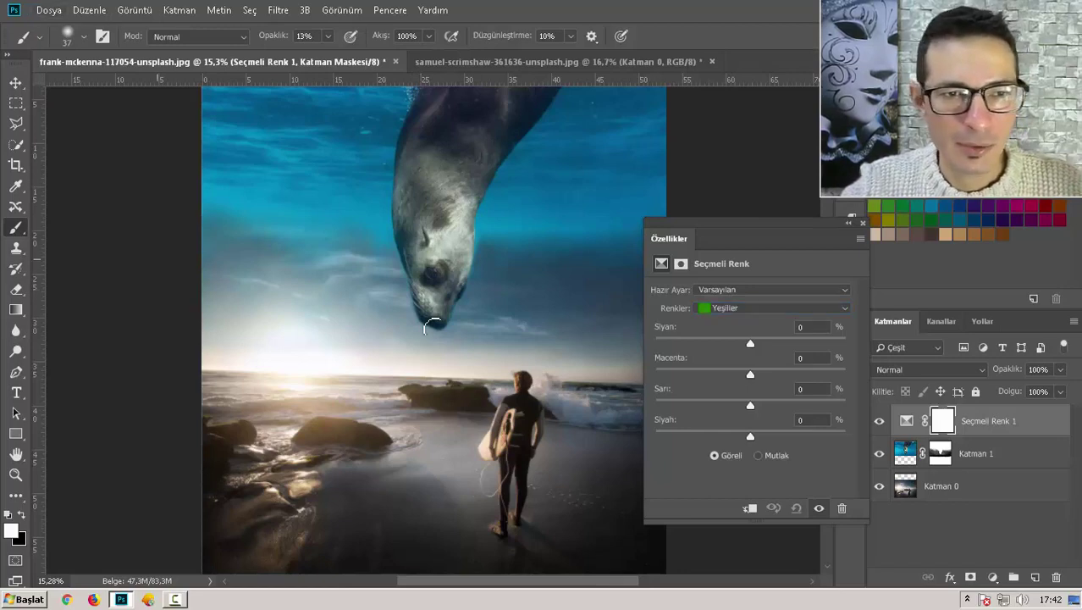
scroll(431, 326, "up", 2)
scroll(431, 326, "up", 2)
scroll(430, 326, "up", 2)
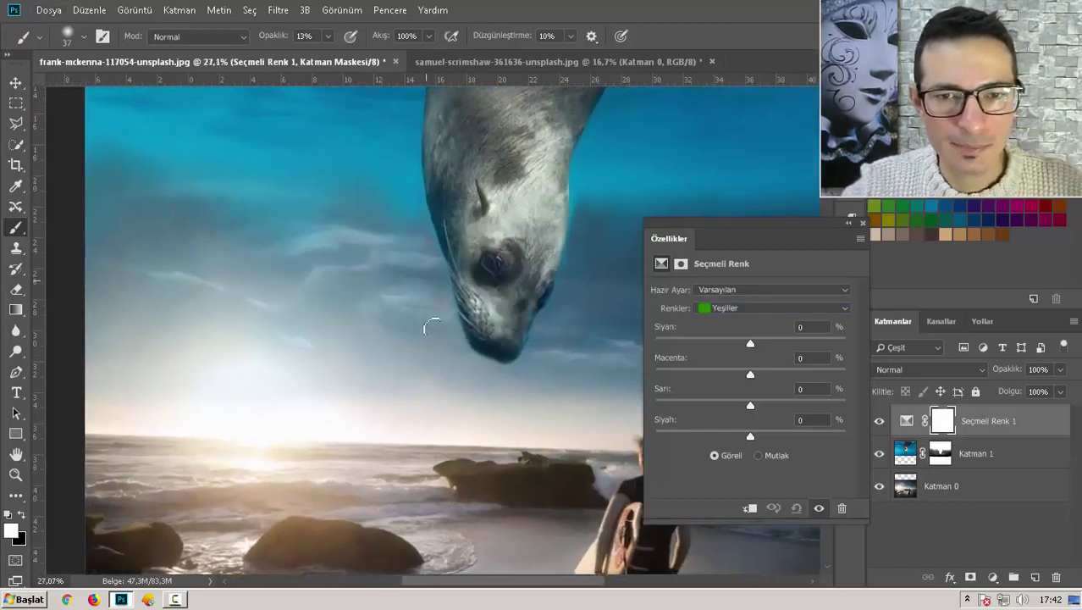
scroll(431, 326, "right", 2)
scroll(431, 326, "right", 2)
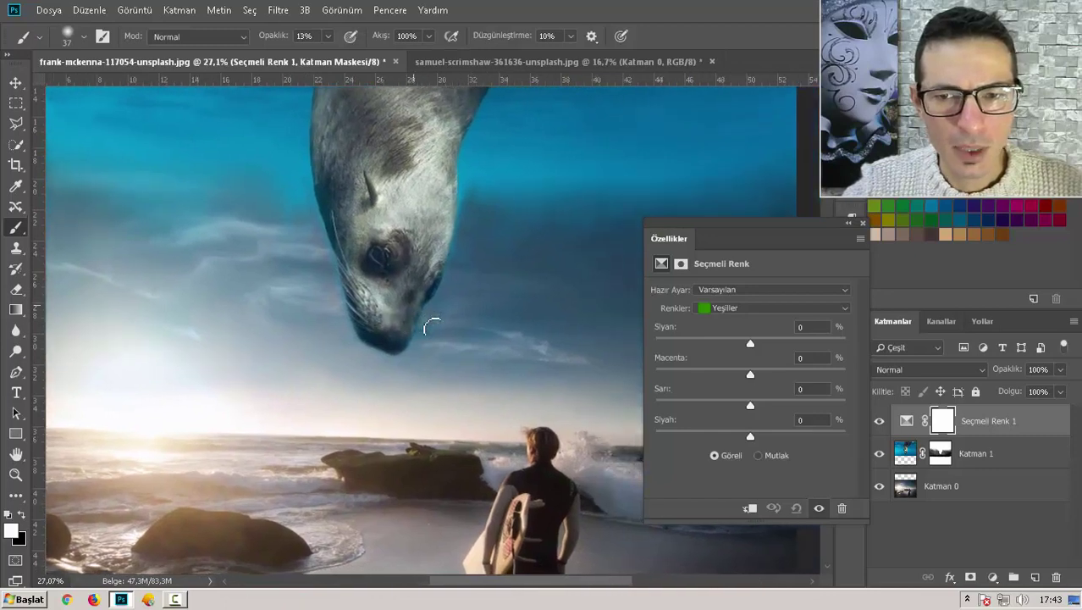
key("alt+Down")
key("Down")
key("Return")
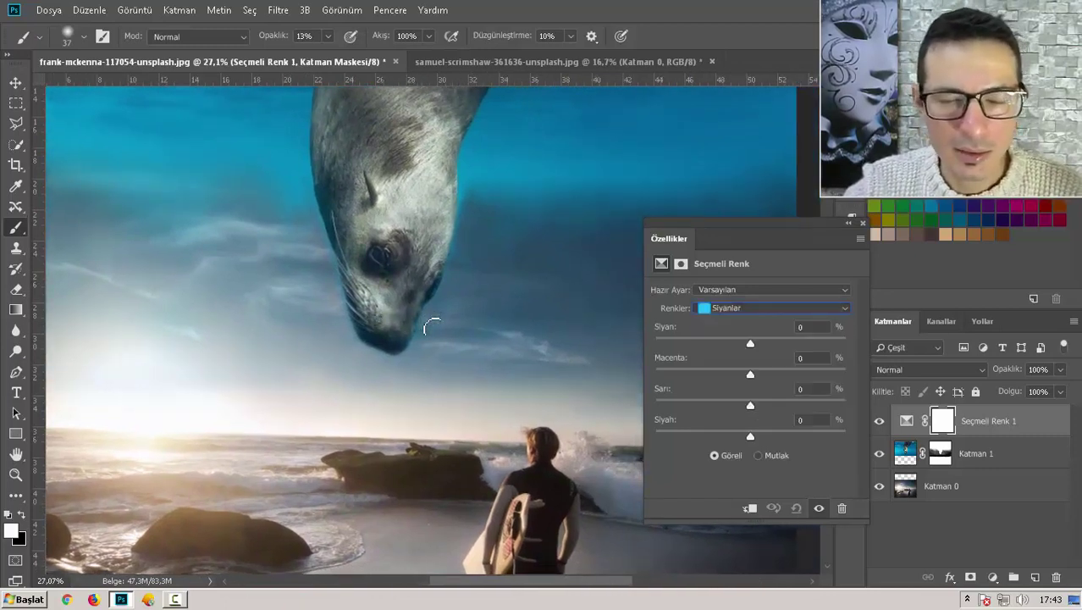
Lower the cyan amount in the Siyanlar range to -72
key("shift+Down")
key("shift+Down")
key("shift+Down")
key("shift+Down")
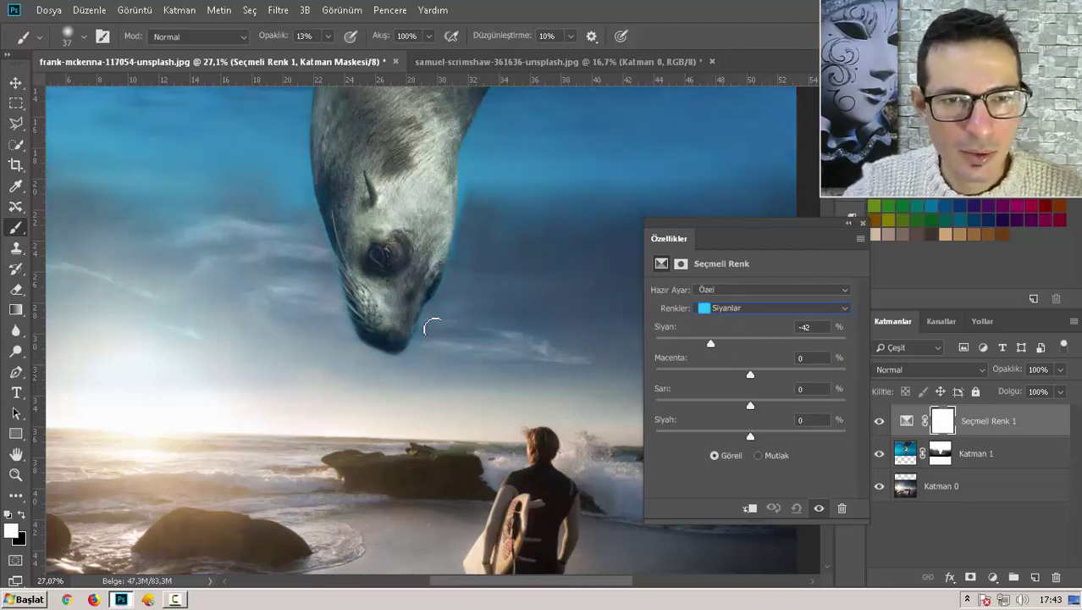
key("shift+Down")
key("shift+Down")
key("Down")
key("Down")
key("Down")
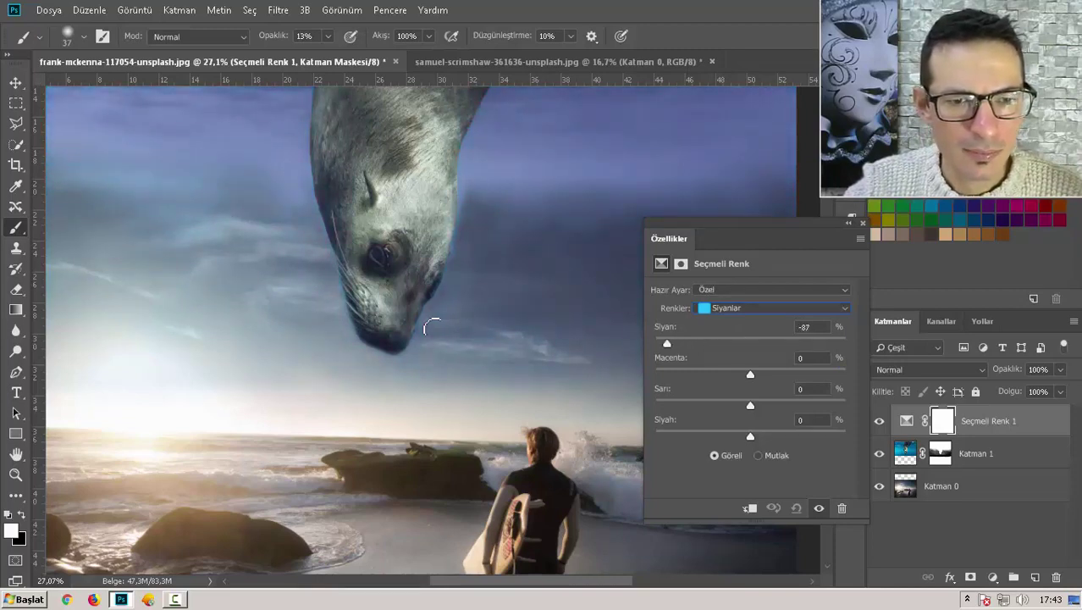
key("shift+Up")
key("Up")
key("Up")
key("Up")
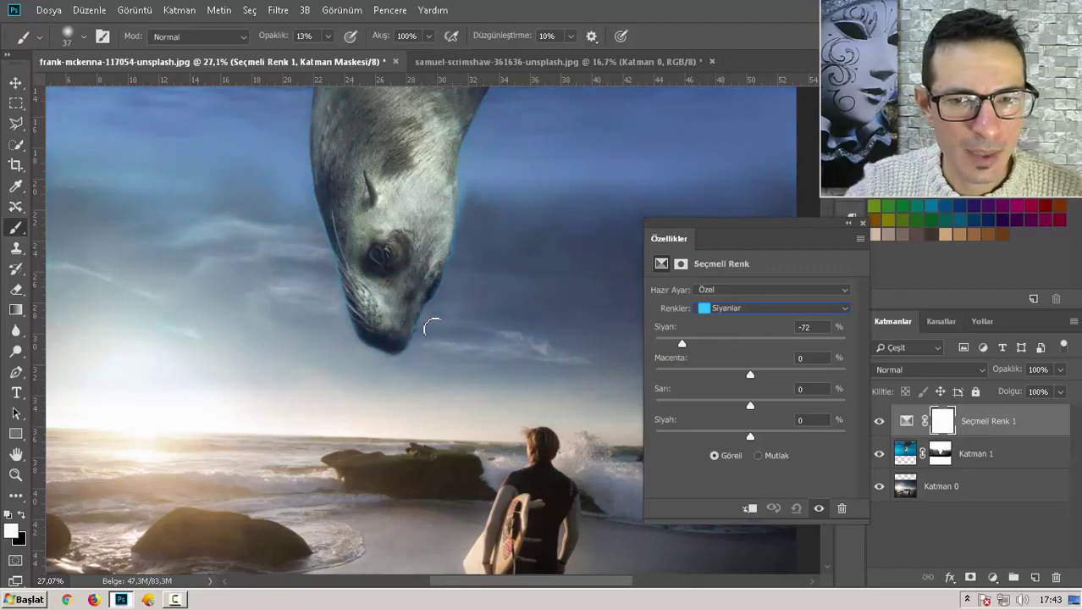
Set the cyans' black to +6, add magenta, and nudge cyan to -70
key("Tab")
key("Tab")
key("Tab")
key("shift+Down")
key("shift+Down")
key("shift+Down")
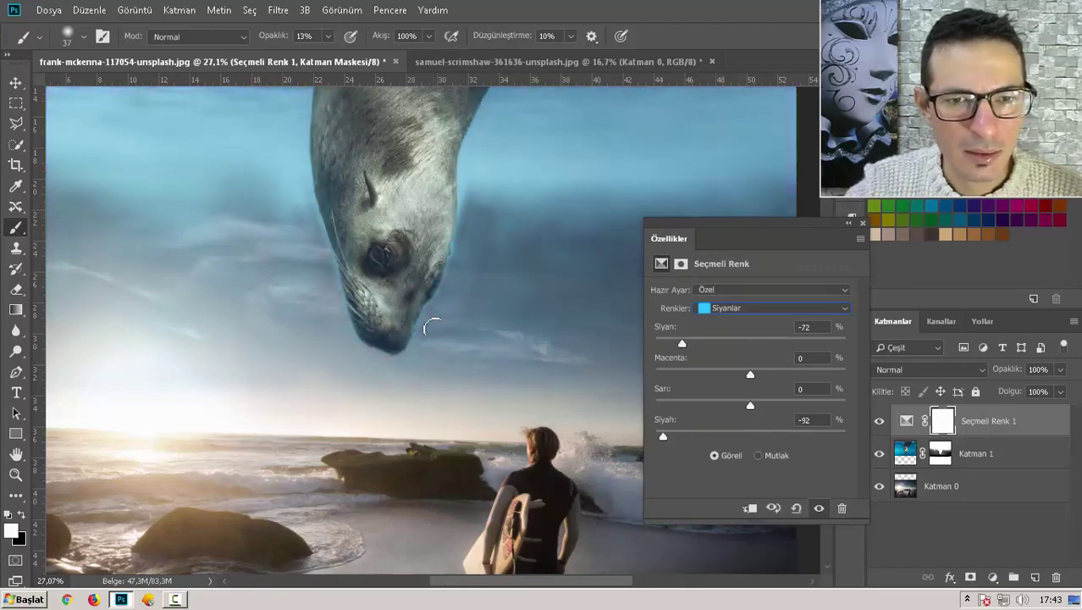
key("shift+Up")
key("shift+Up")
key("shift+Up")
key("Up")
key("Up")
key("Up")
key("shift+Up")
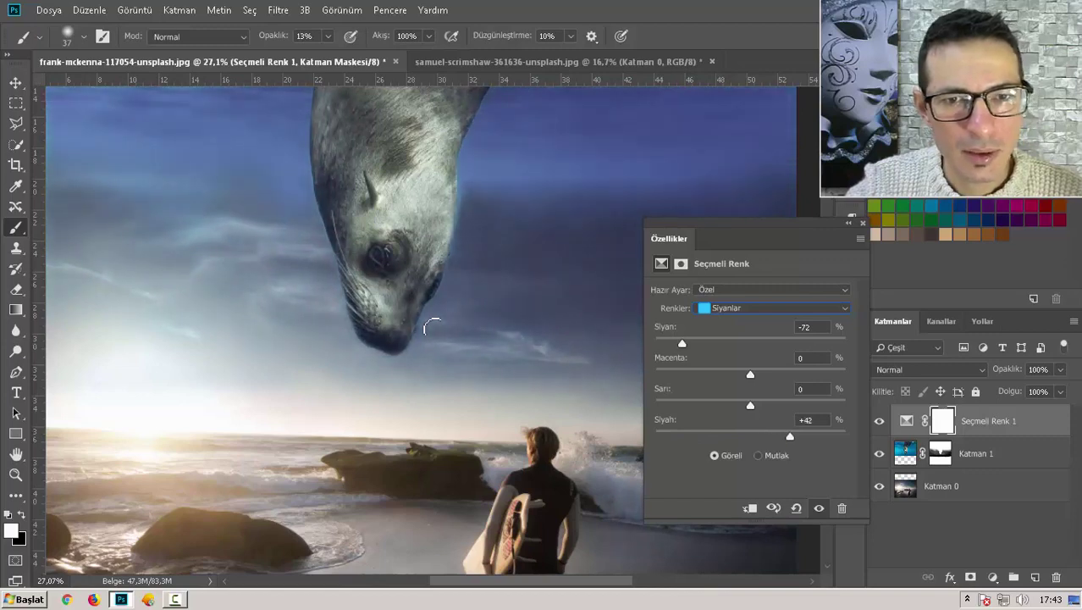
key("Up")
key("Up")
key("Up")
key("shift+Down")
key("shift+Down")
key("Down")
key("Down")
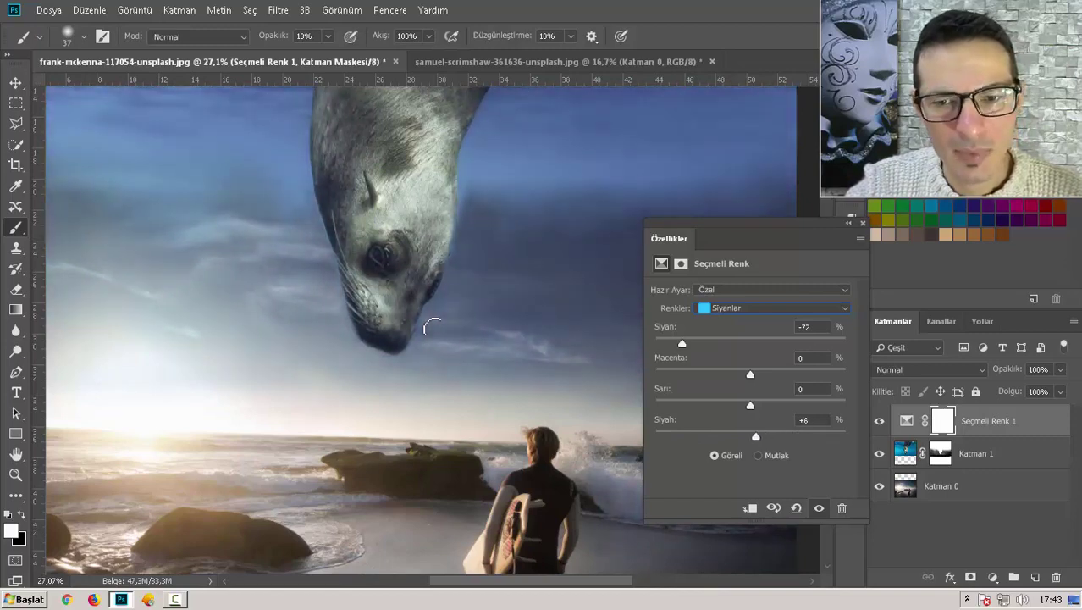
key("shift+Tab")
key("shift+Tab")
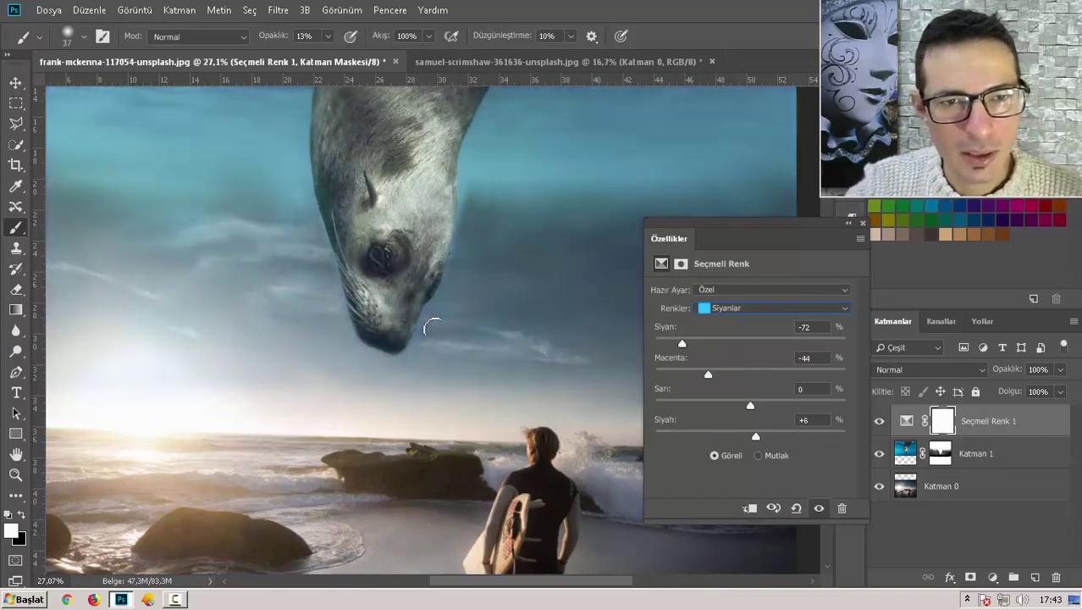
key("shift+Up")
key("shift+Up")
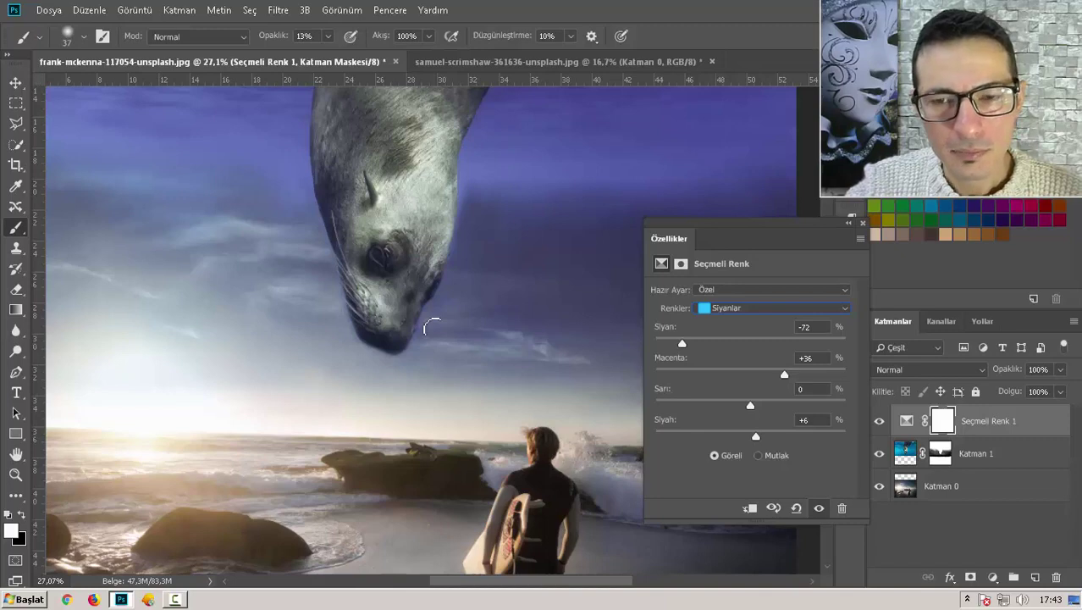
key("Up")
key("Up")
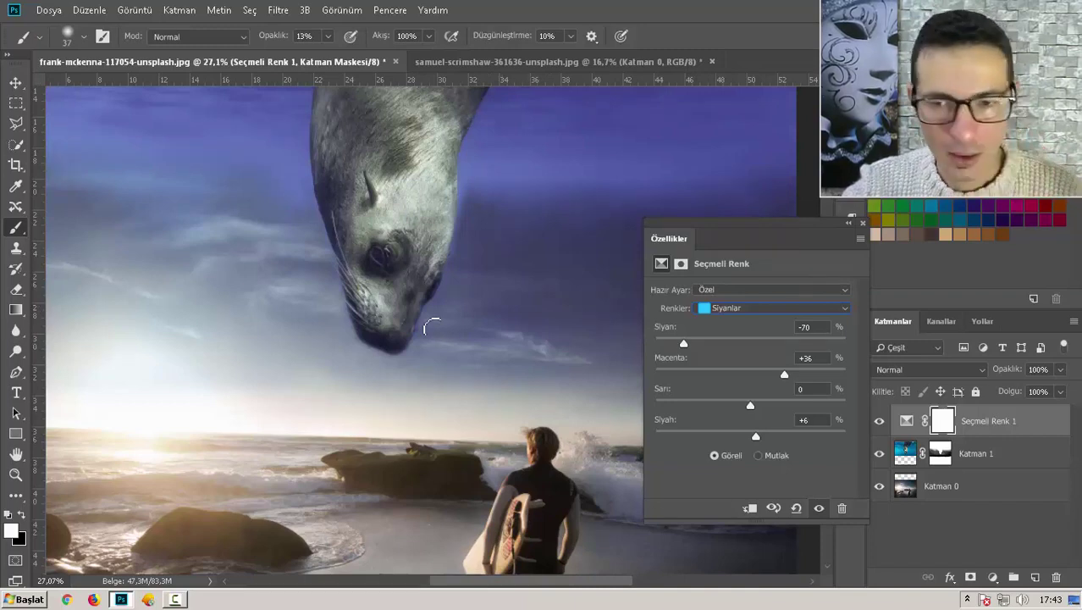
Switch the colour range to Maviler and set its Cyan to -24
key("Down")
key("Up")
key("Down")
key("Down")
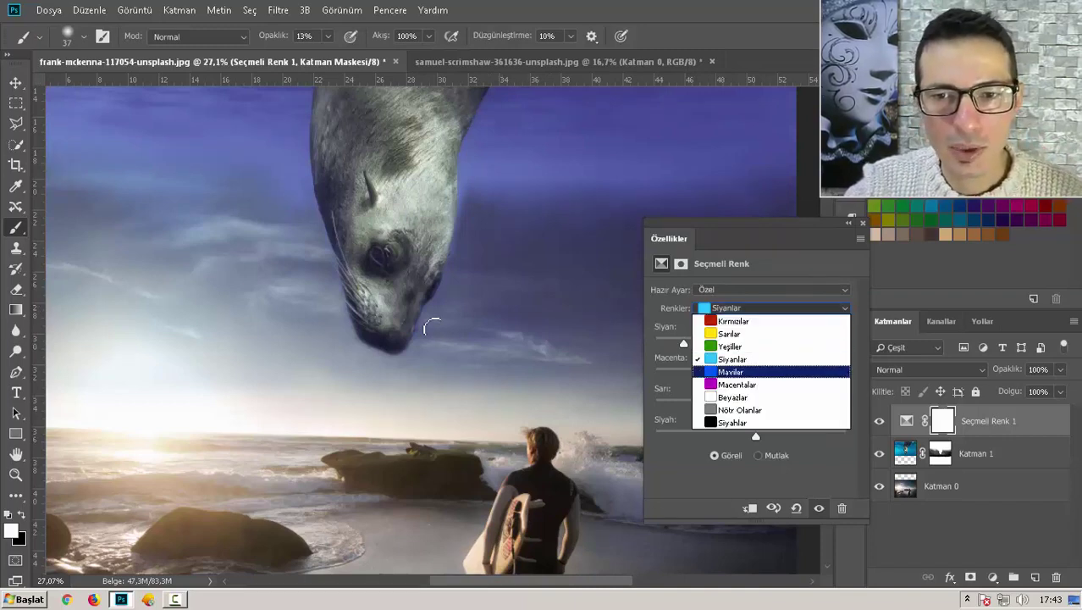
key("Return")
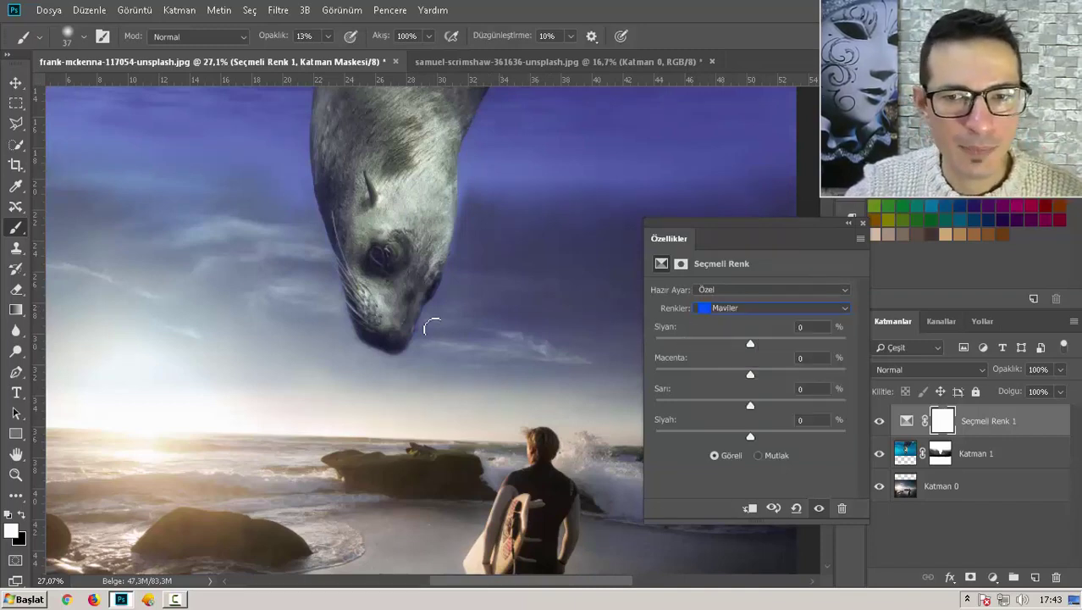
key("Tab")
key("shift+Up")
key("shift+Up")
key("shift+Up")
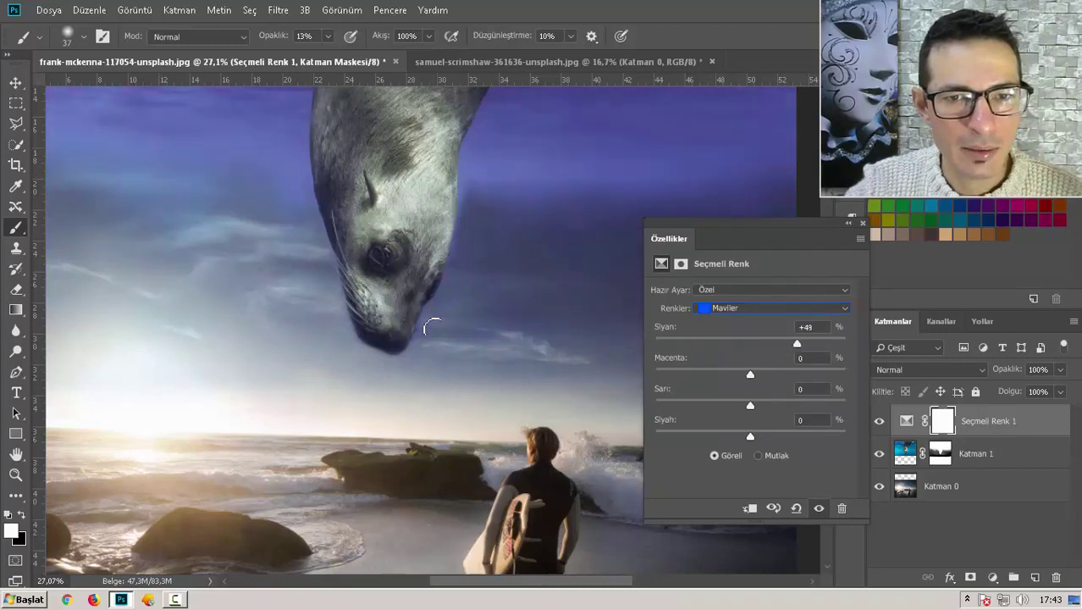
key("shift+Down")
key("shift+Down")
key("shift+Down")
key("shift+Down")
key("shift+Down")
key("Down")
key("Down")
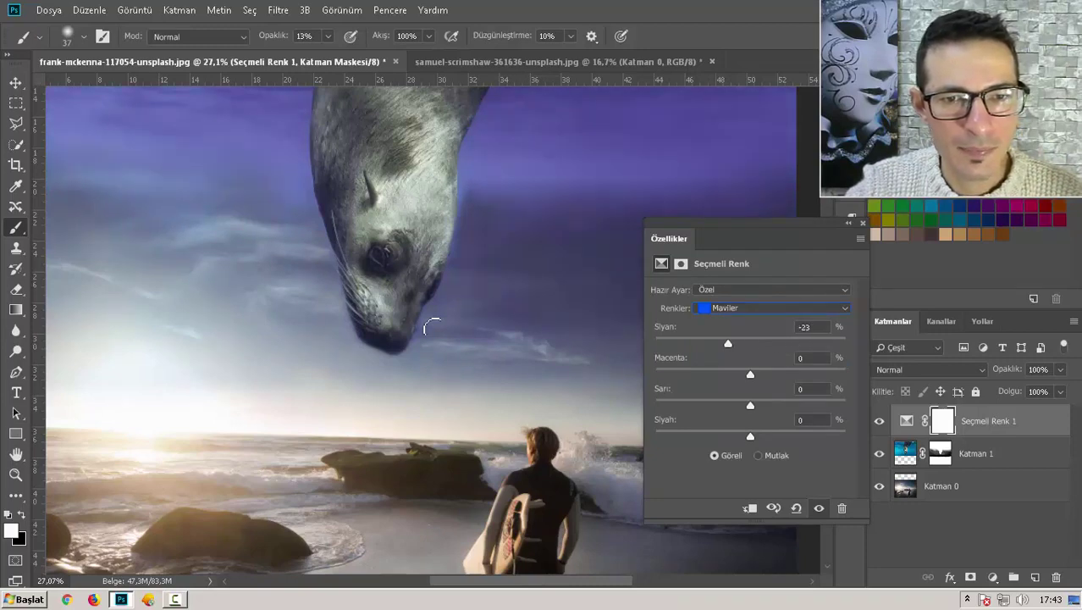
key("Up")
key("Down")
key("Down")
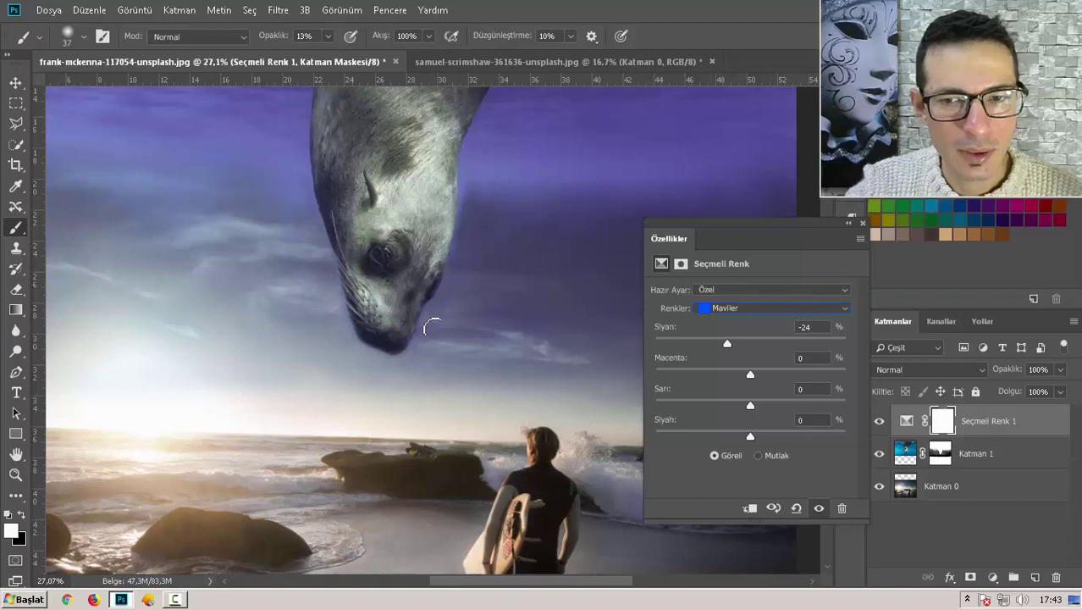
Set the blues' Magenta to -34 and Black to +58
key("Tab")
key("shift+Down")
key("shift+Down")
key("shift+Down")
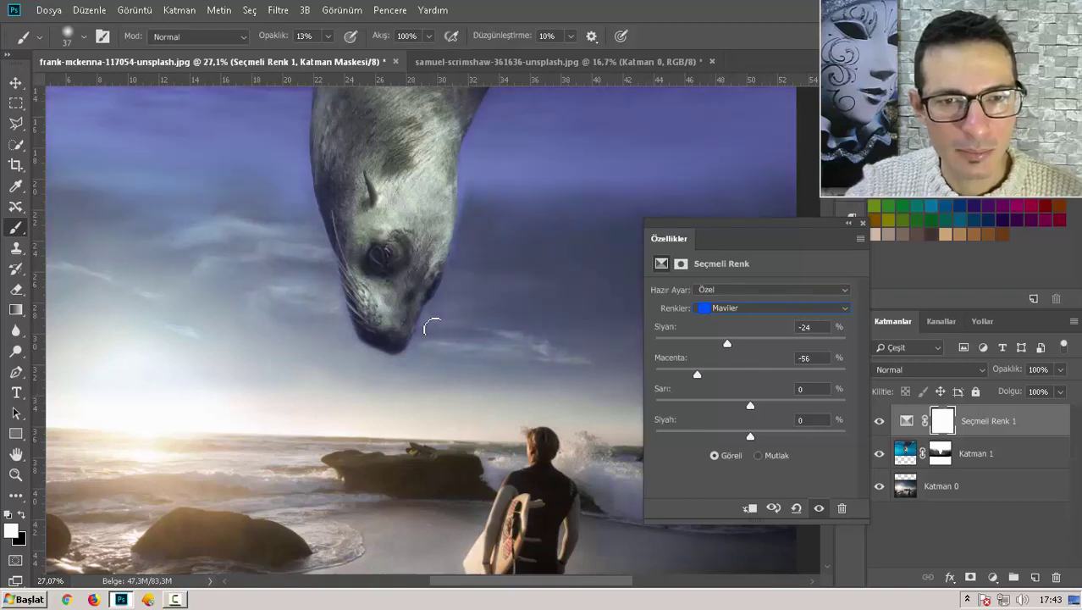
key("Up")
key("Up")
key("Up")
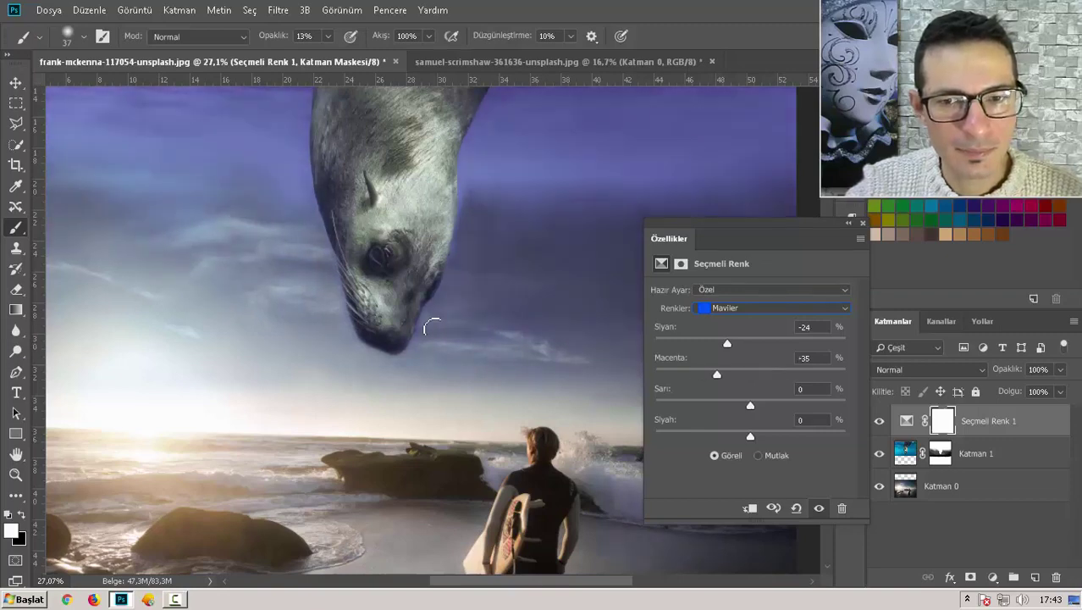
key("Up")
key("Tab")
key("Tab")
type("-55")
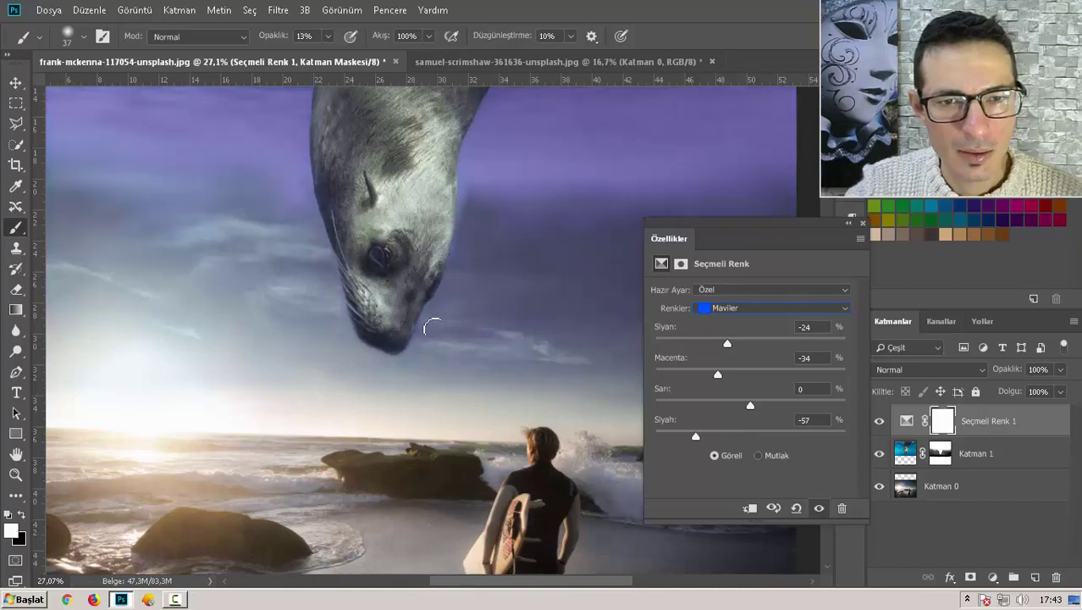
type("78")
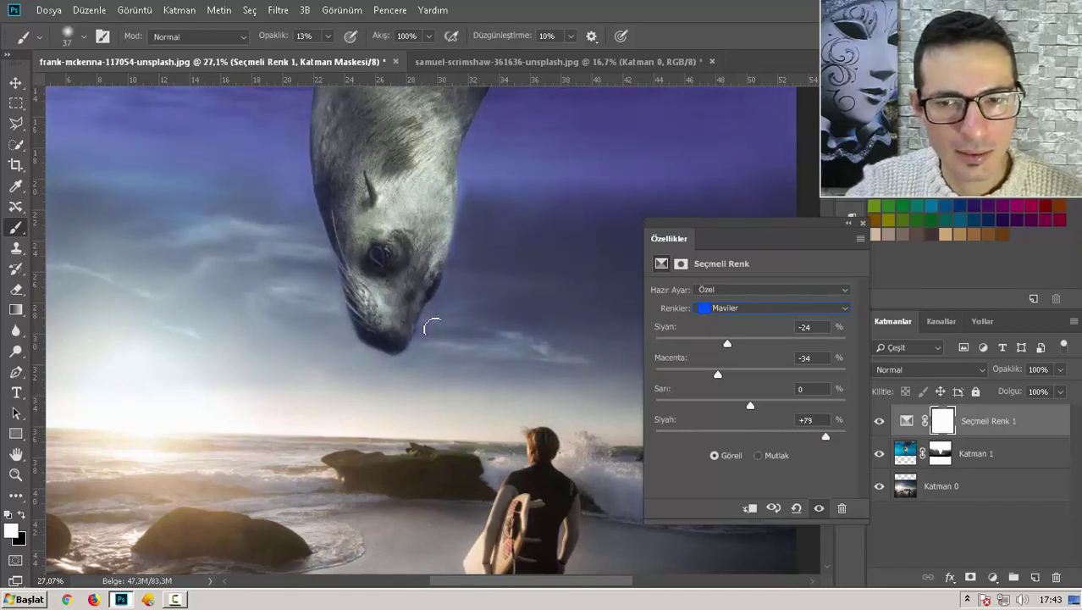
key("Down")
key("Down")
key("Down")
type("-50")
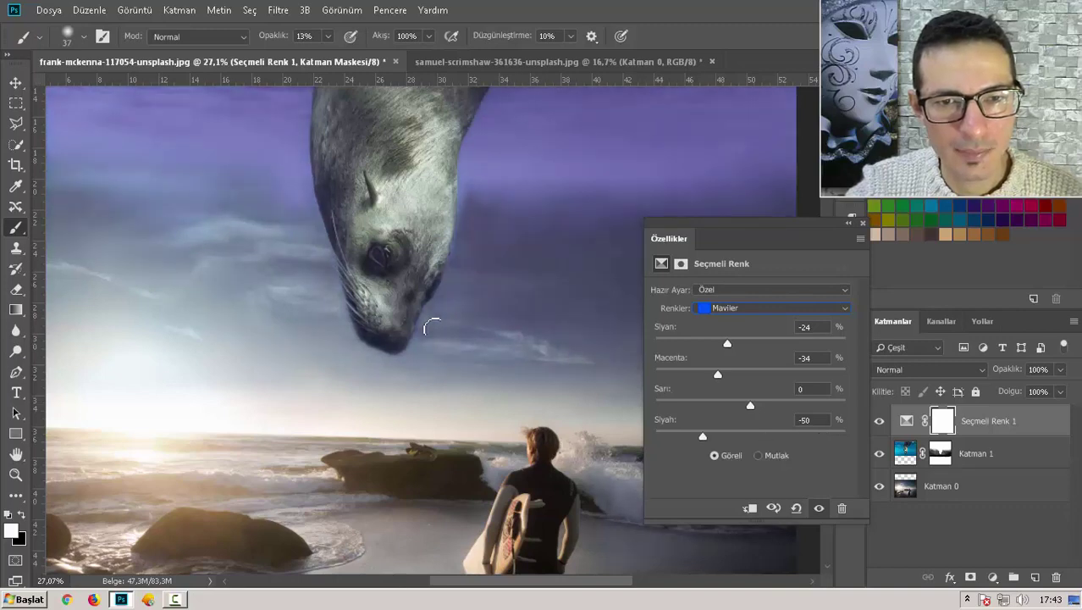
type("57")
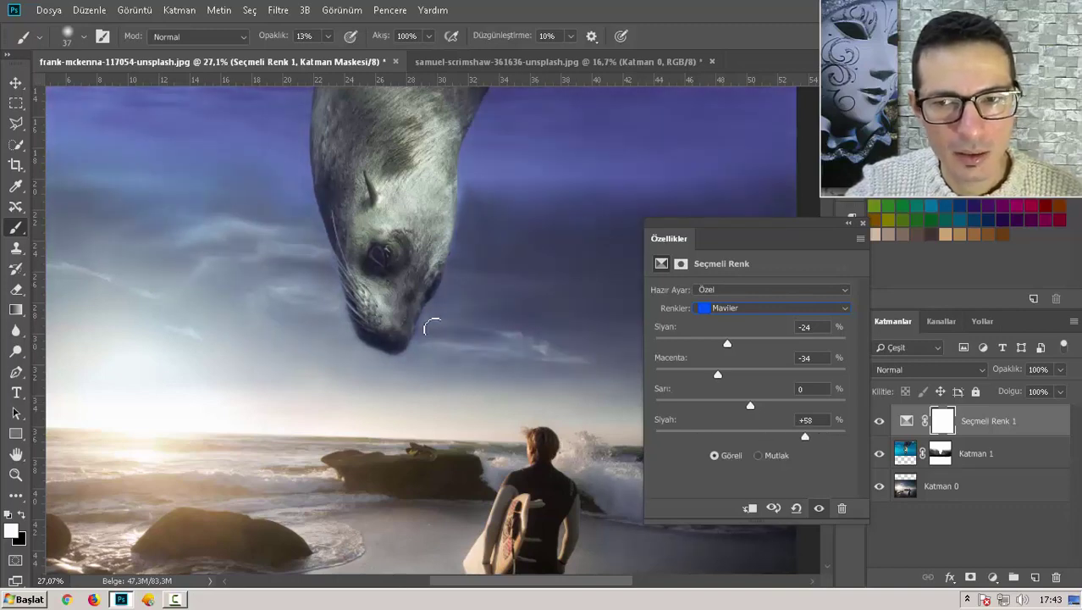
scroll(432, 326, "down", 2)
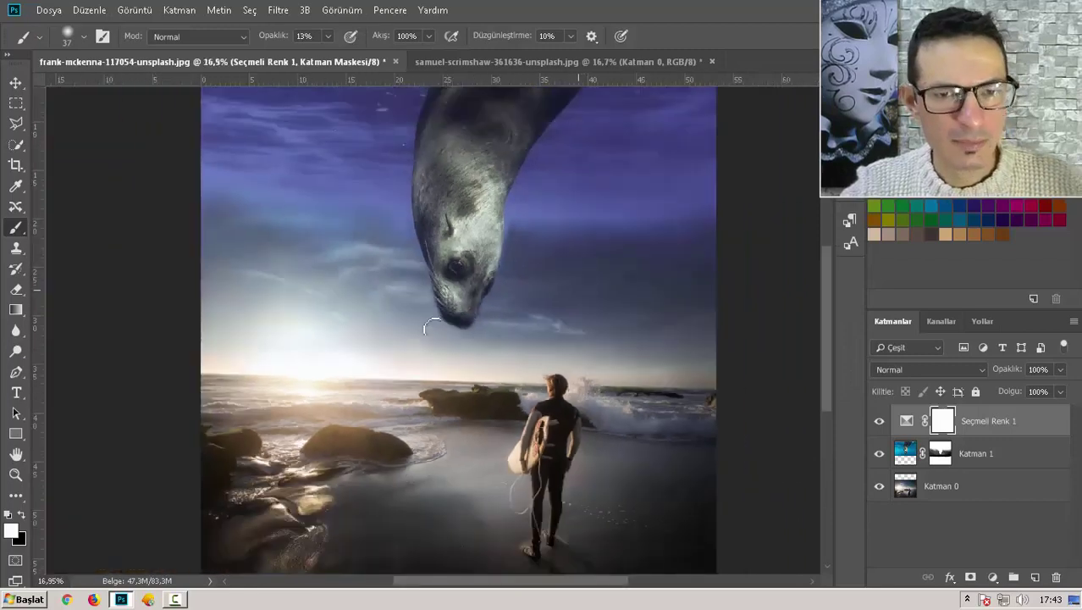
scroll(432, 326, "down", 2)
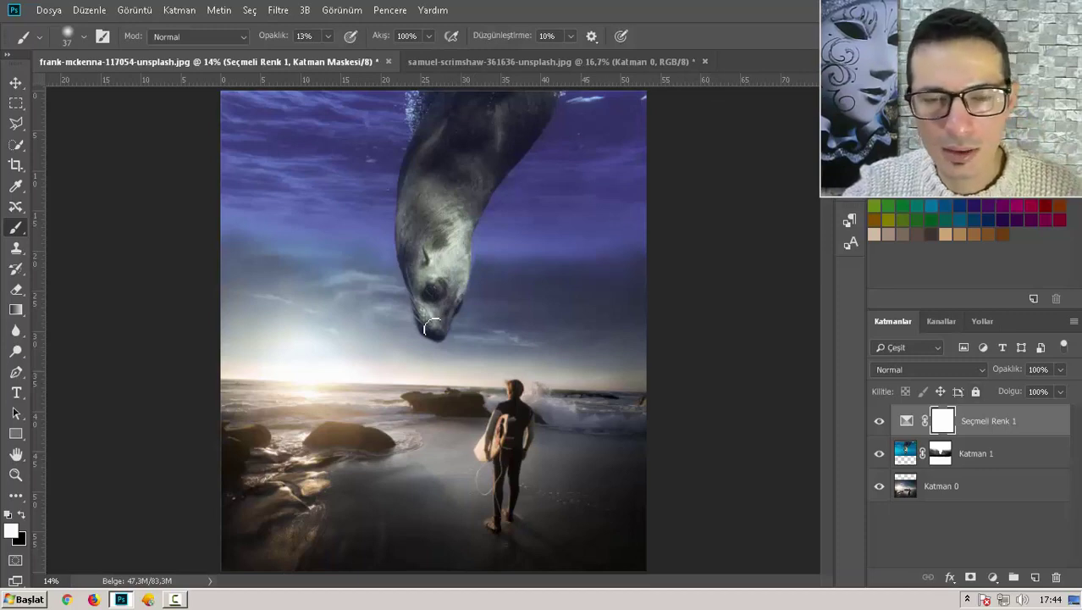
Rename the beach photo layer Katman 0 to 'zemin'
key("alt+comma")
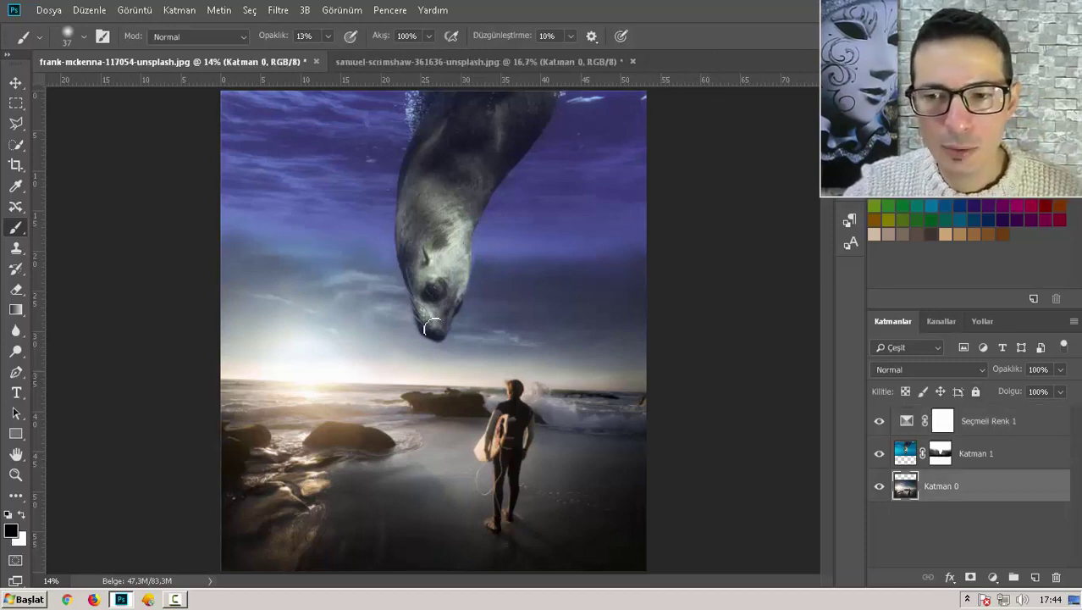
double_click(941, 486)
type("zem")
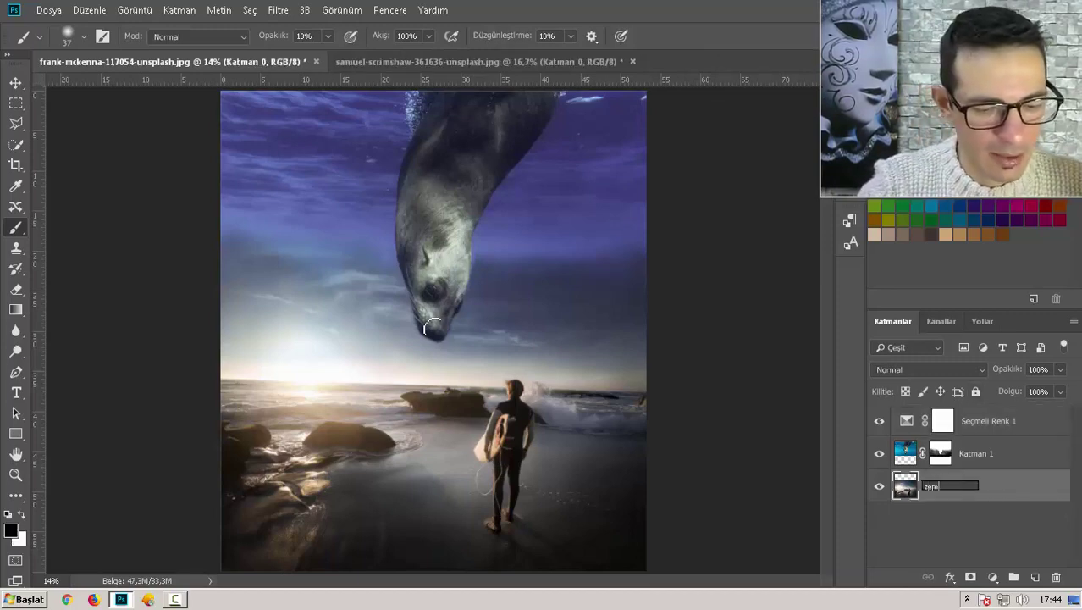
type("in")
key("Return")
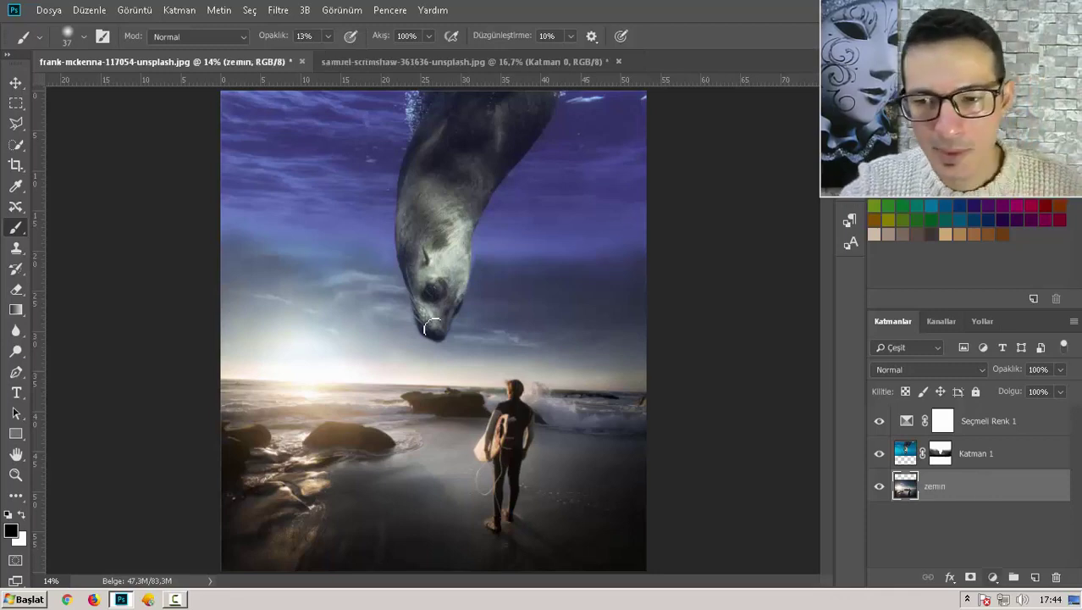
Clip a Color Balance layer to zemin with midtones Cyan-Red -36 and Yellow-Blue +38
left_click(992, 577)
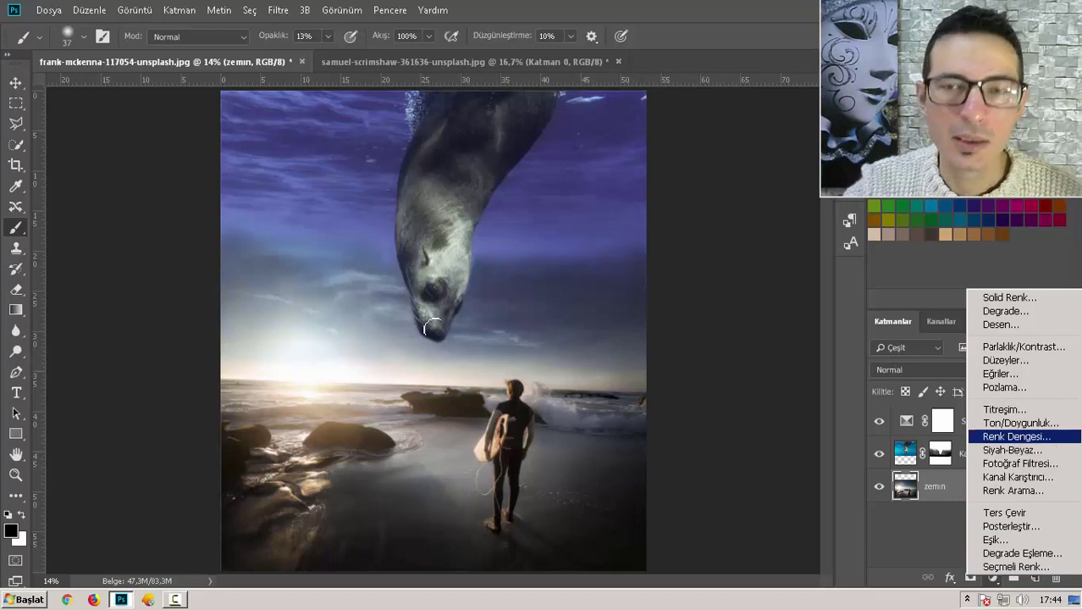
left_click(1016, 436)
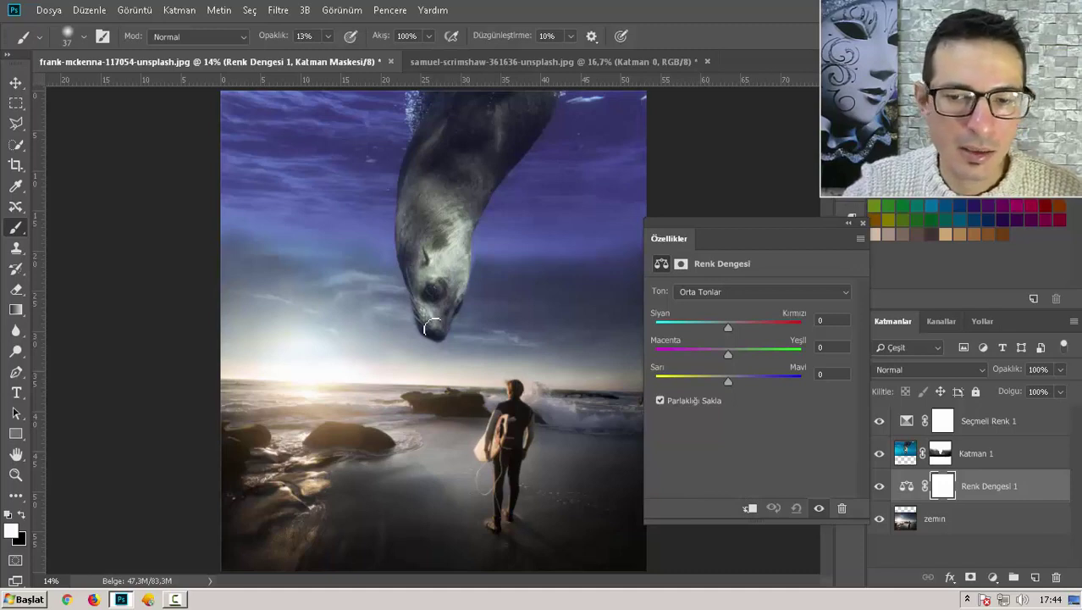
left_click(750, 508)
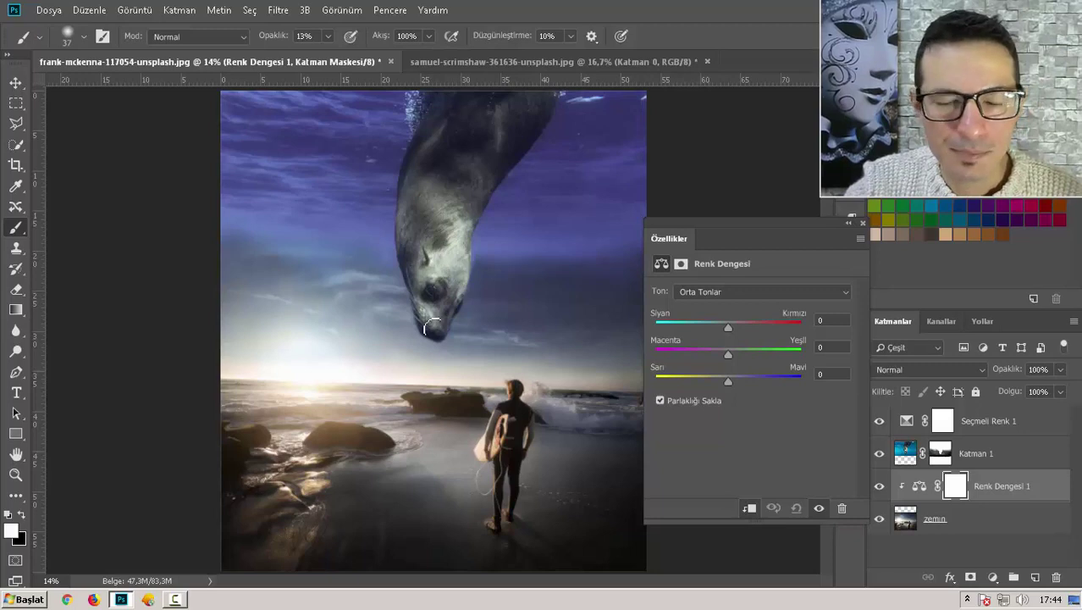
left_click_drag(729, 327, 702, 327)
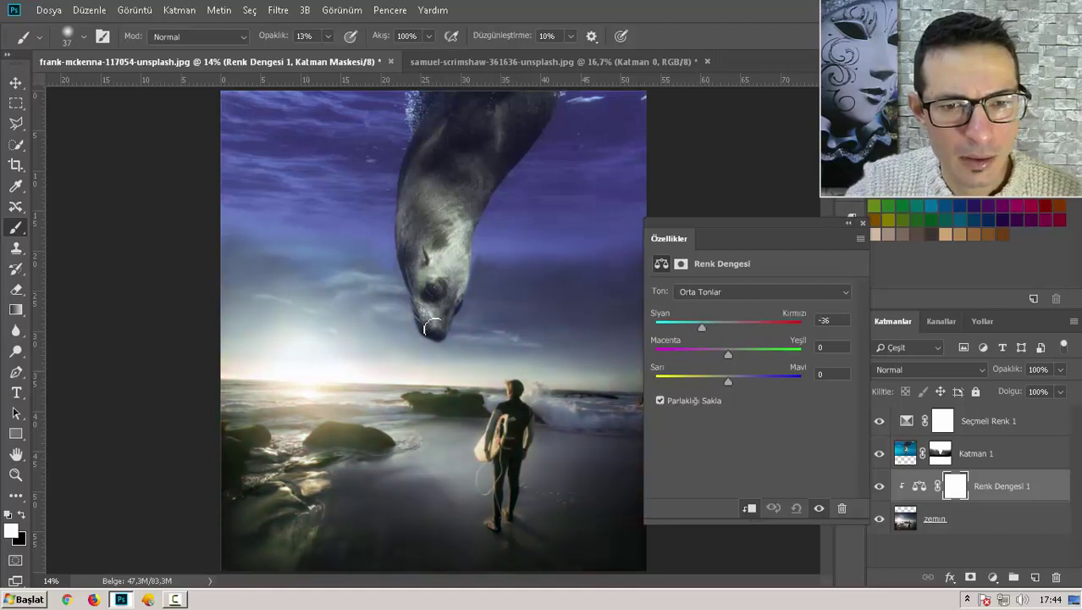
left_click_drag(728, 380, 754, 380)
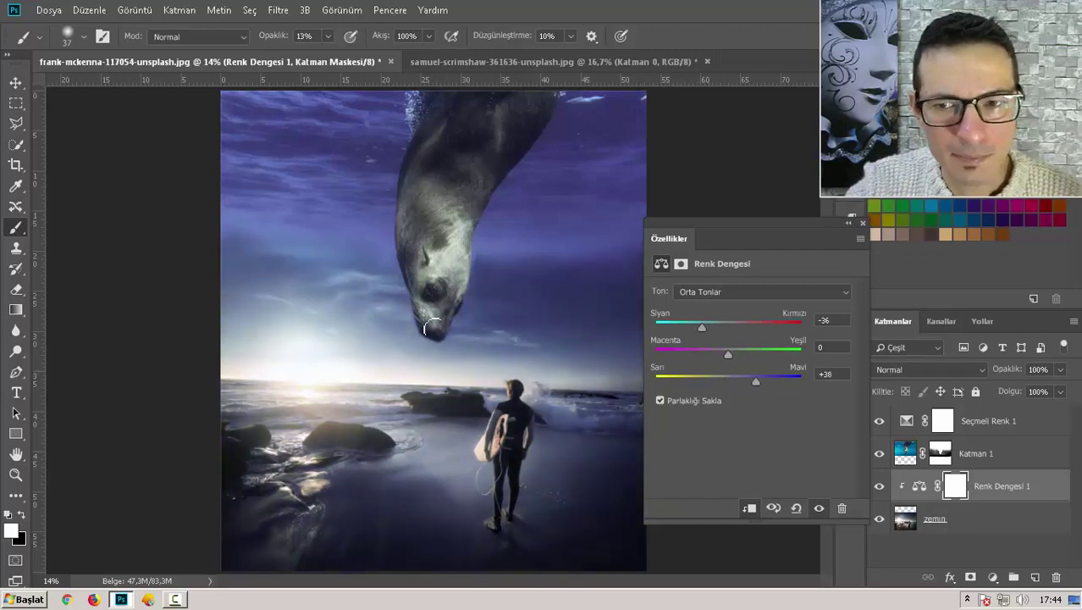
left_click(432, 328)
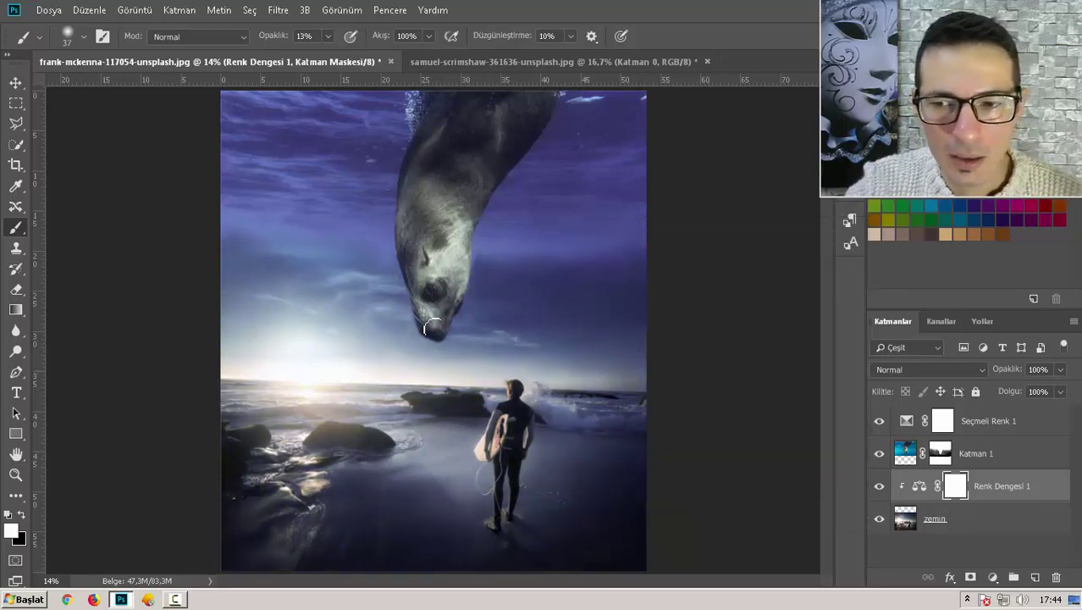
key("alt+bracketright")
key("alt+bracketright")
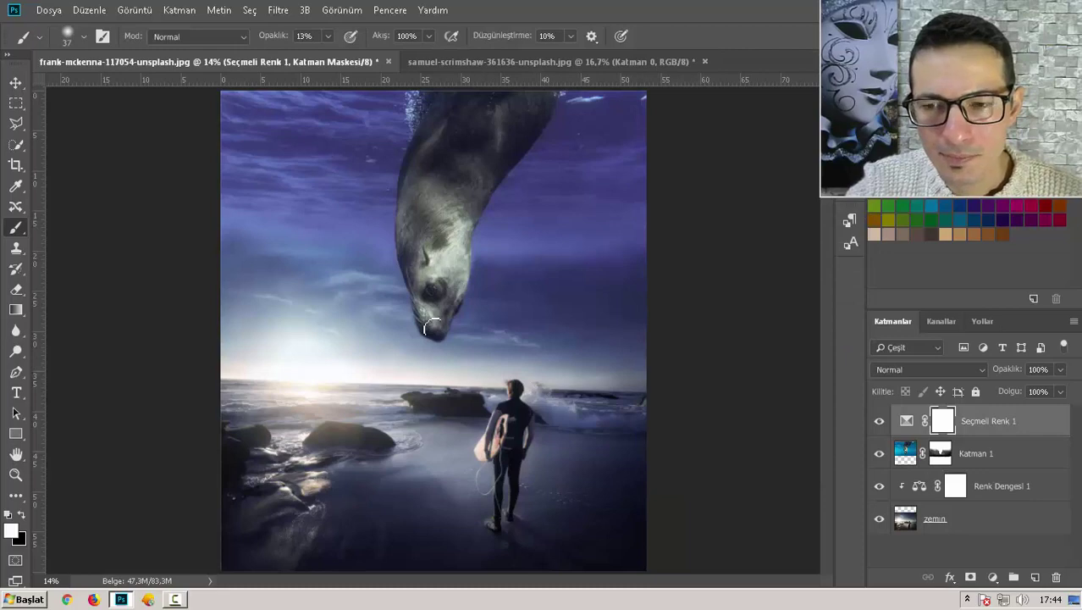
Add Renk Dengesi 2 on top with midtones Cyan-Red -34 and Yellow-Blue +25
left_click(993, 577)
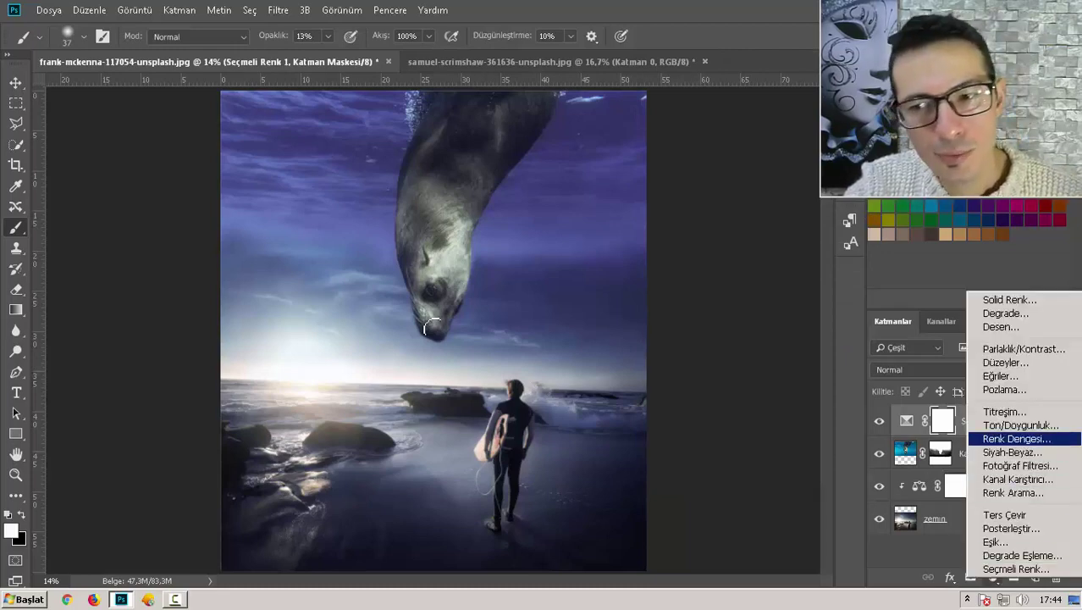
left_click(1016, 439)
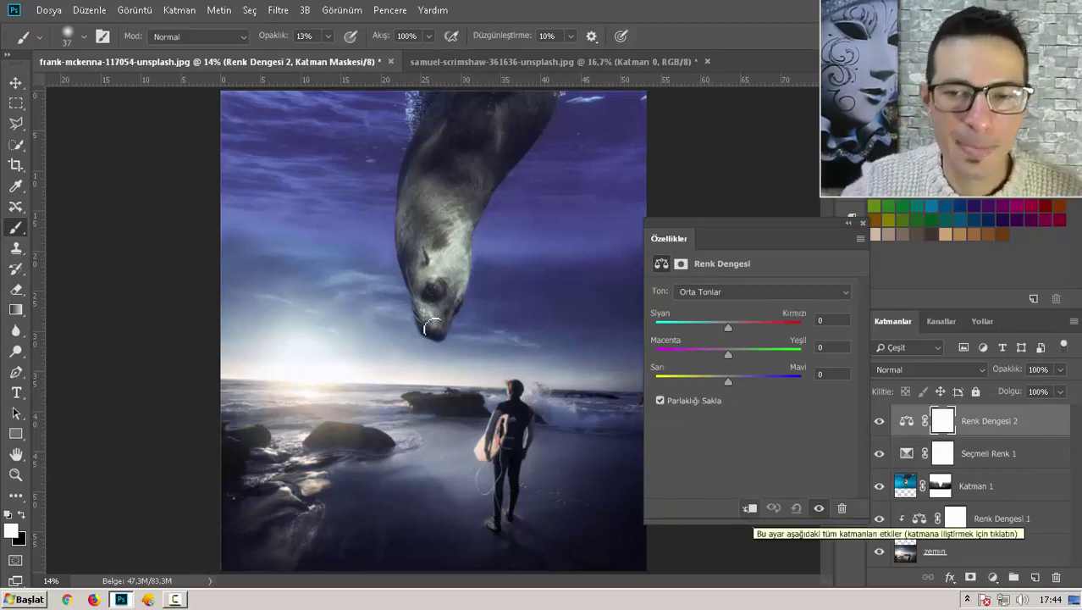
left_click_drag(729, 327, 711, 327)
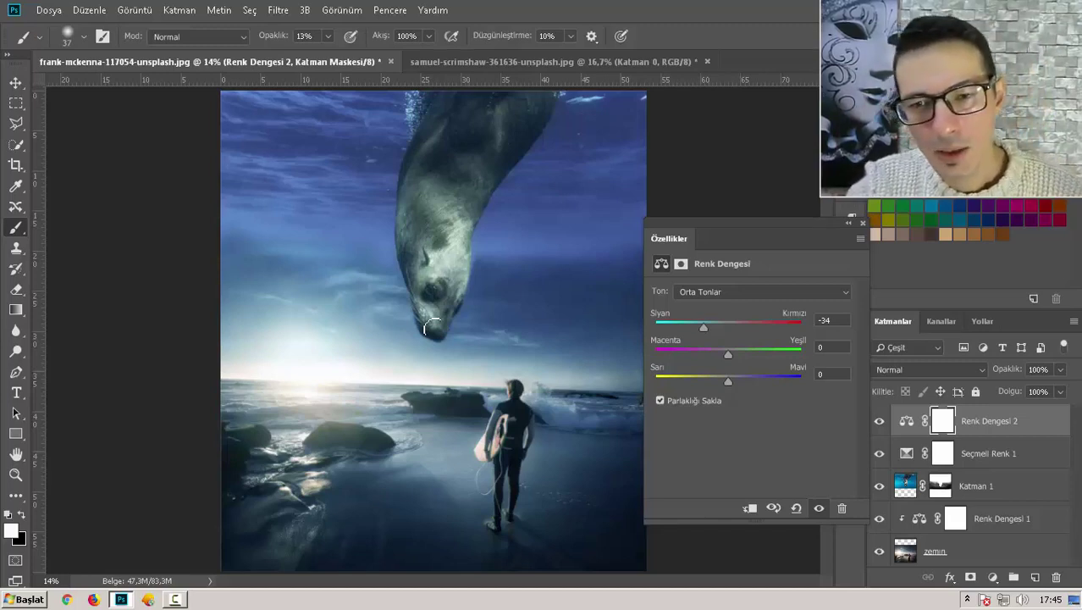
left_click_drag(724, 381, 750, 381)
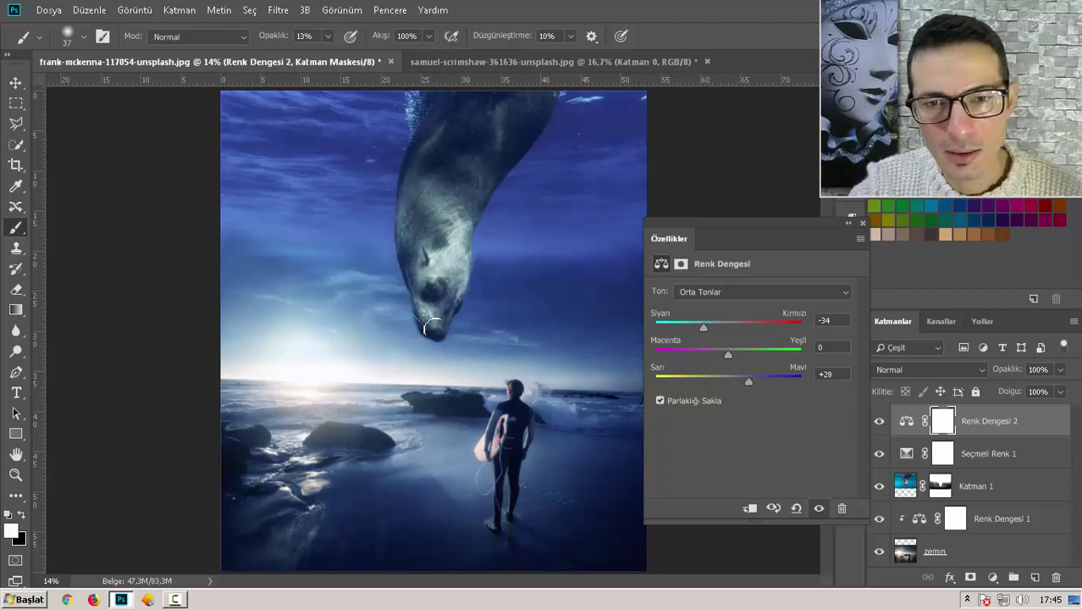
left_click_drag(748, 381, 746, 381)
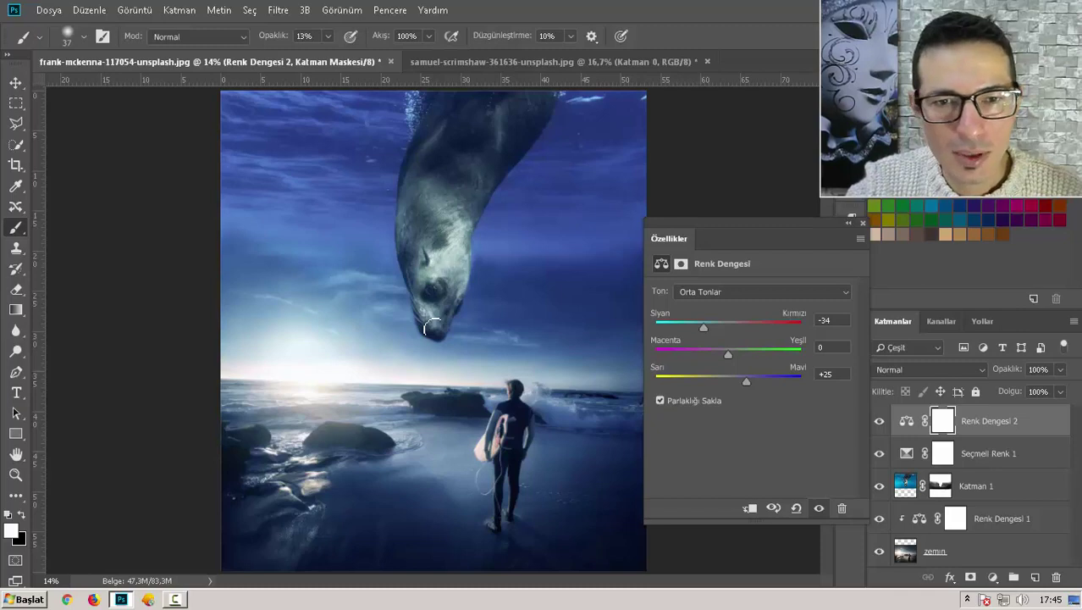
left_click(431, 326)
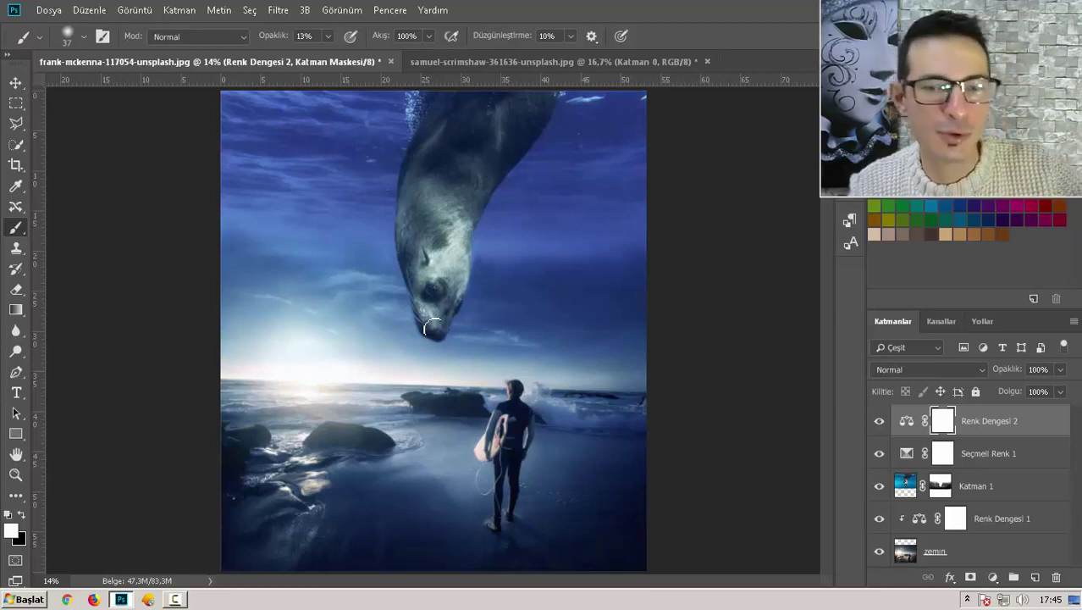
Stamp all visible layers into a new top layer named 'final' and open the Filter menu
key("ctrl+shift+alt+e")
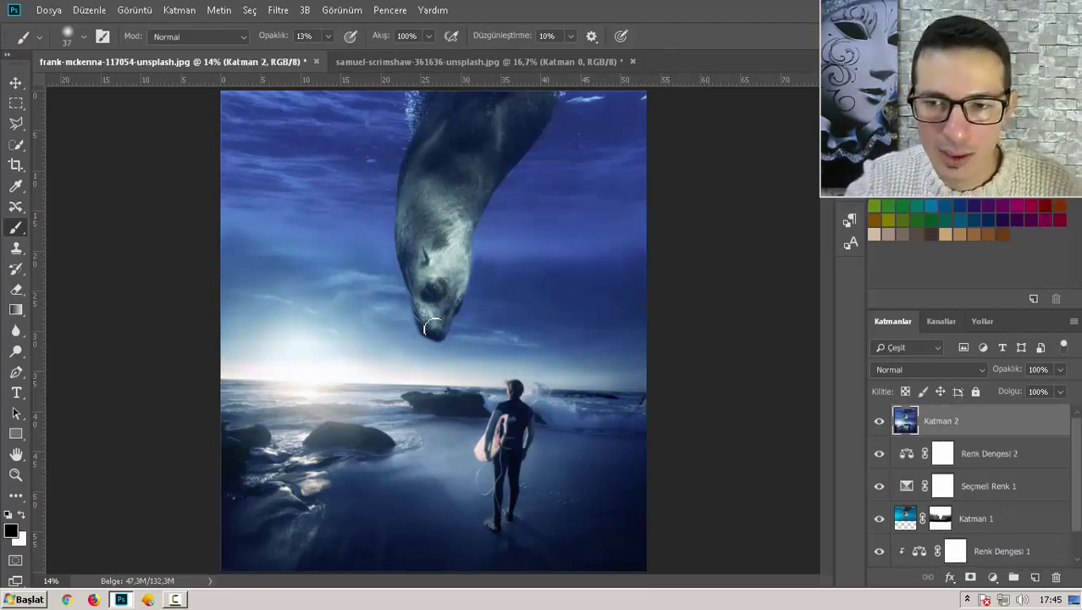
double_click(941, 421)
type("final")
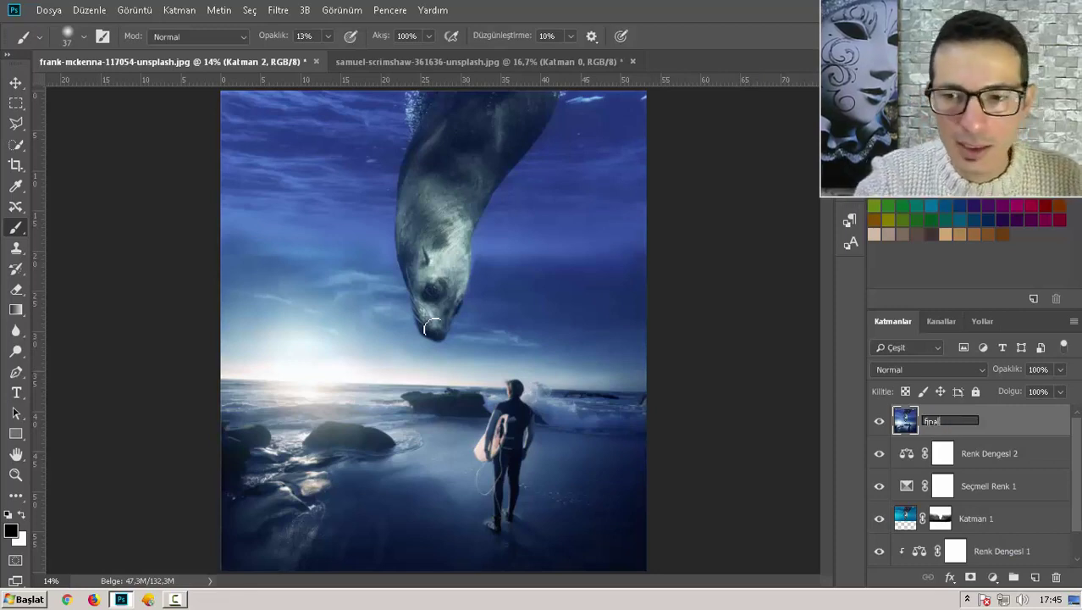
key("Return")
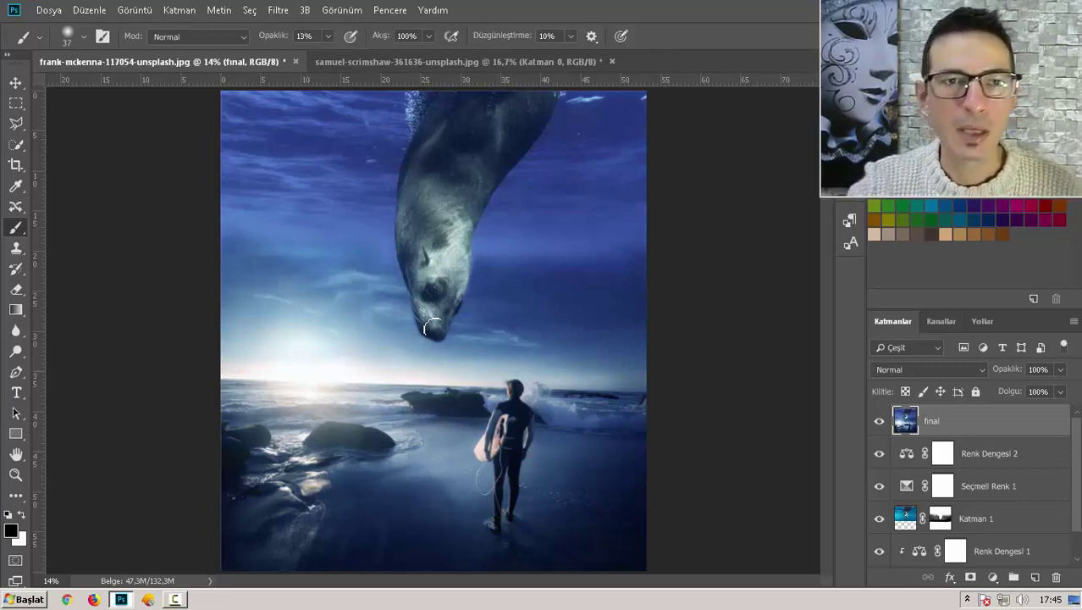
key("alt+t")
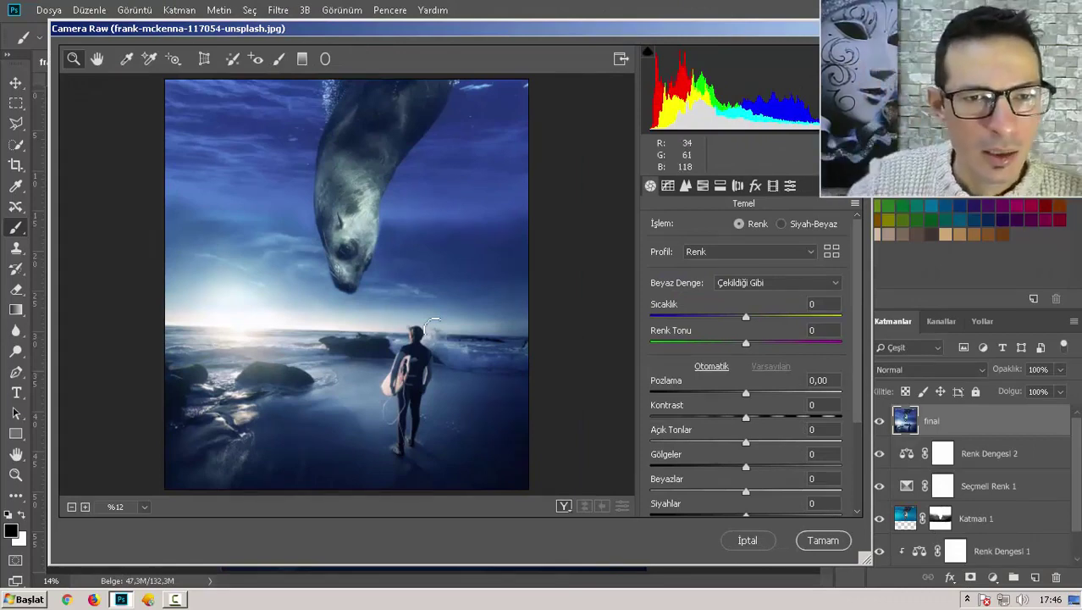
Try Camera Raw temperature values of -9, +25, +34 and -27
scroll(432, 326, "up", 1)
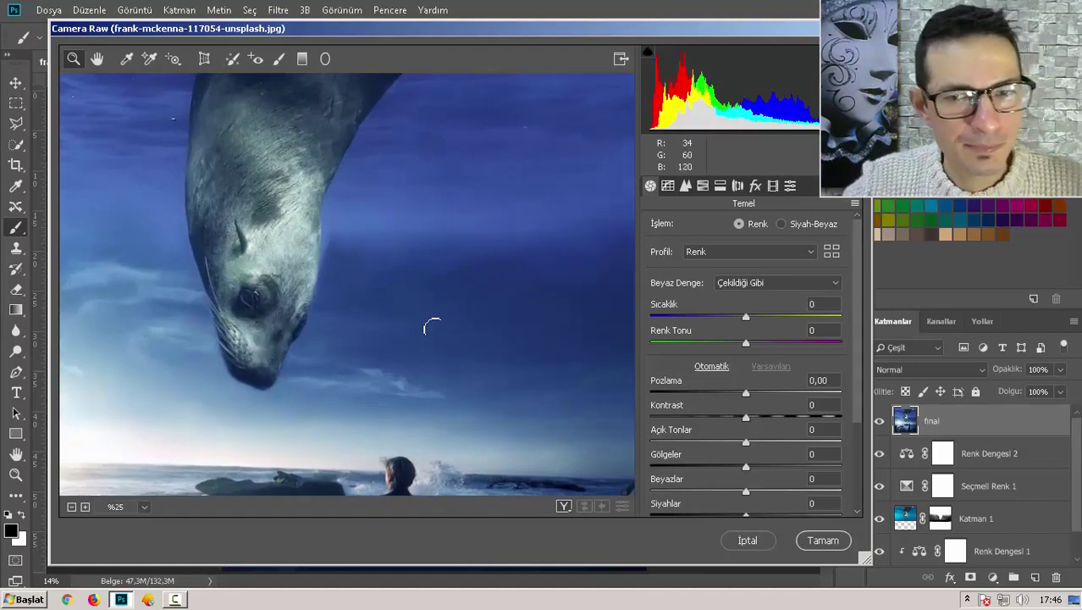
type("-9")
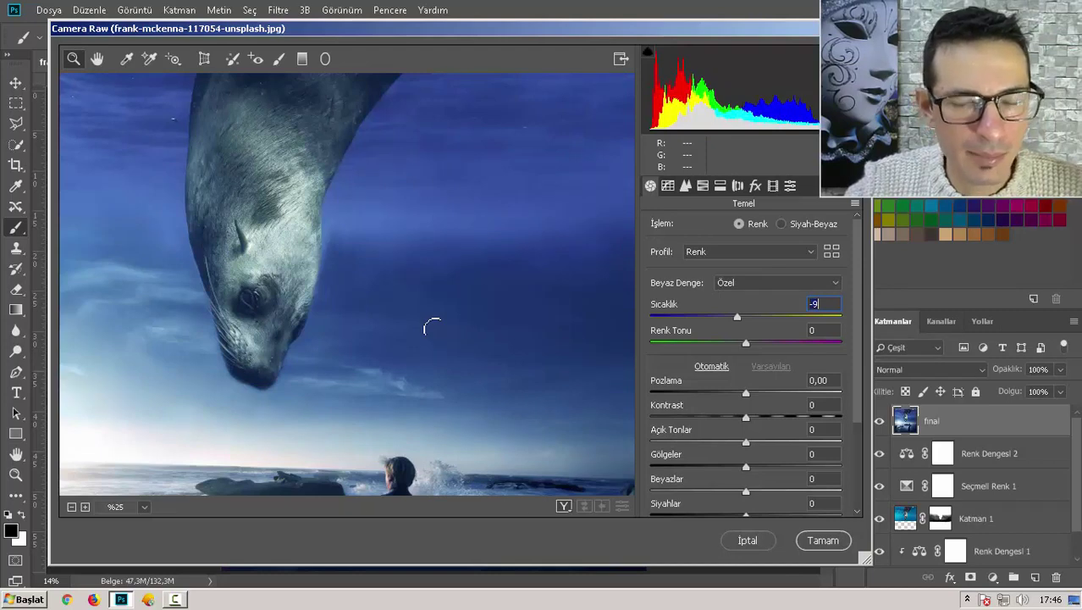
key("alt")
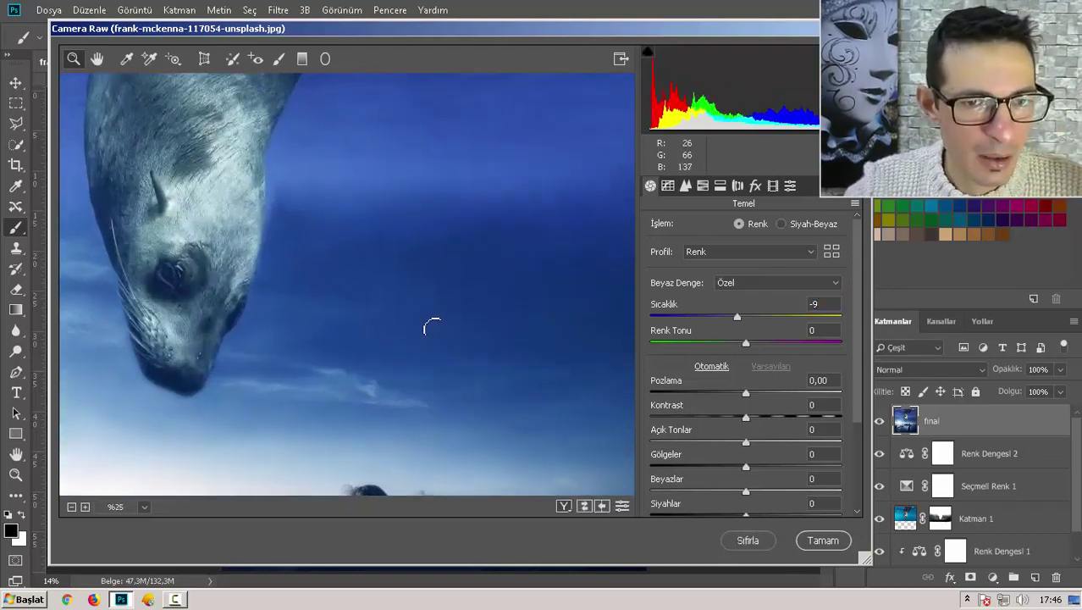
scroll(432, 326, "down", 1)
scroll(432, 326, "down", 1)
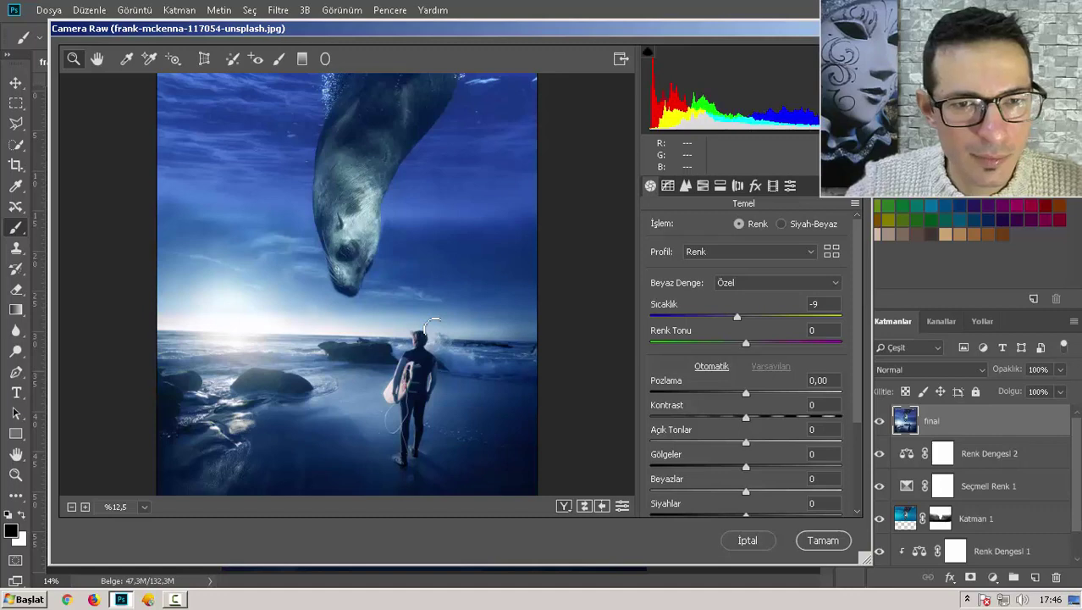
type("25")
key("Return")
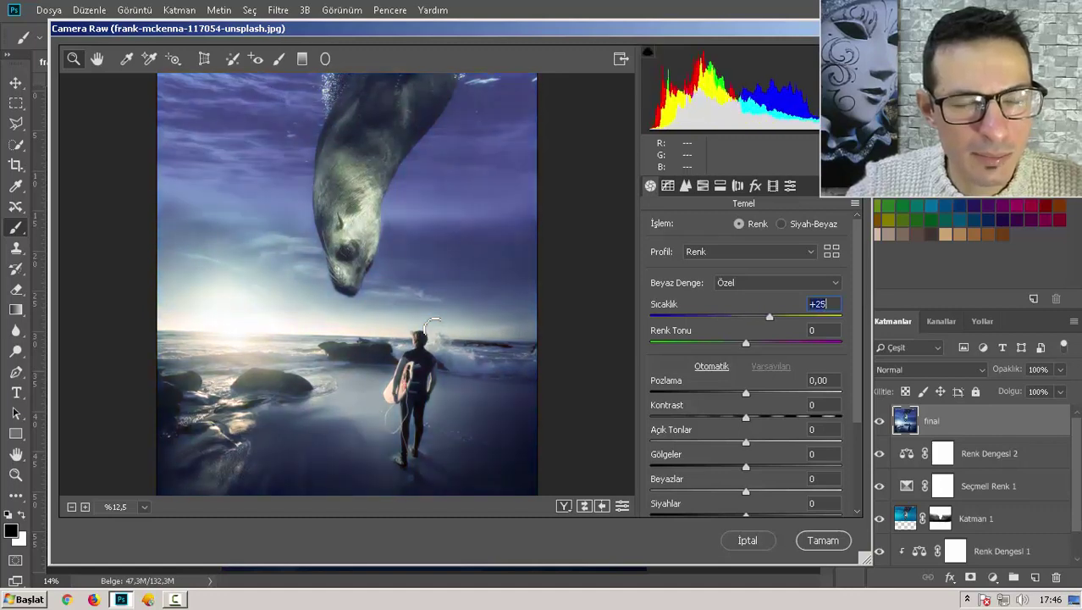
type("34")
key("Return")
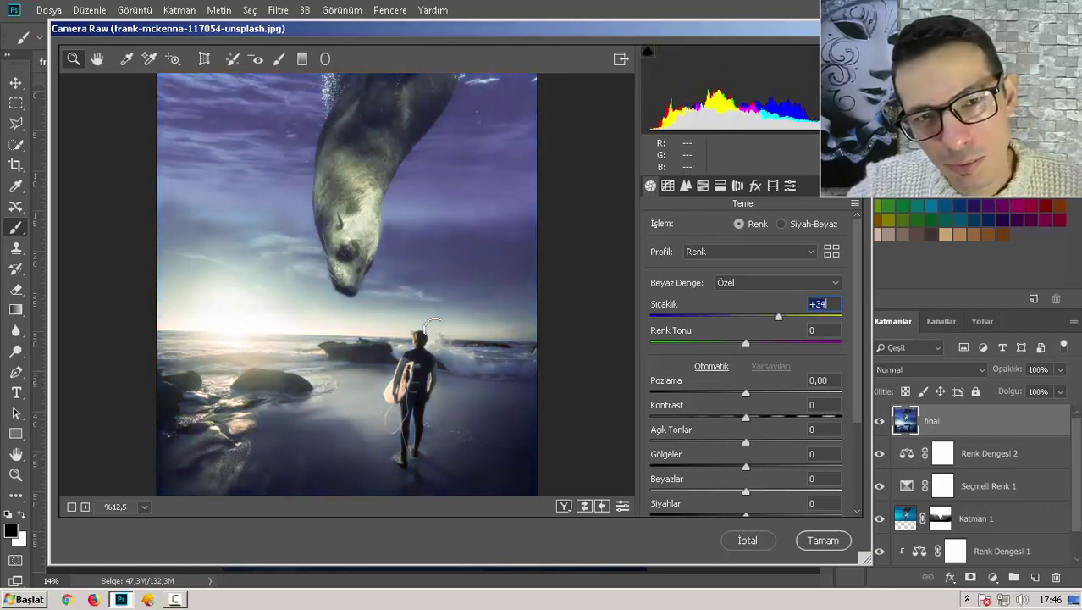
type("-27")
key("Return")
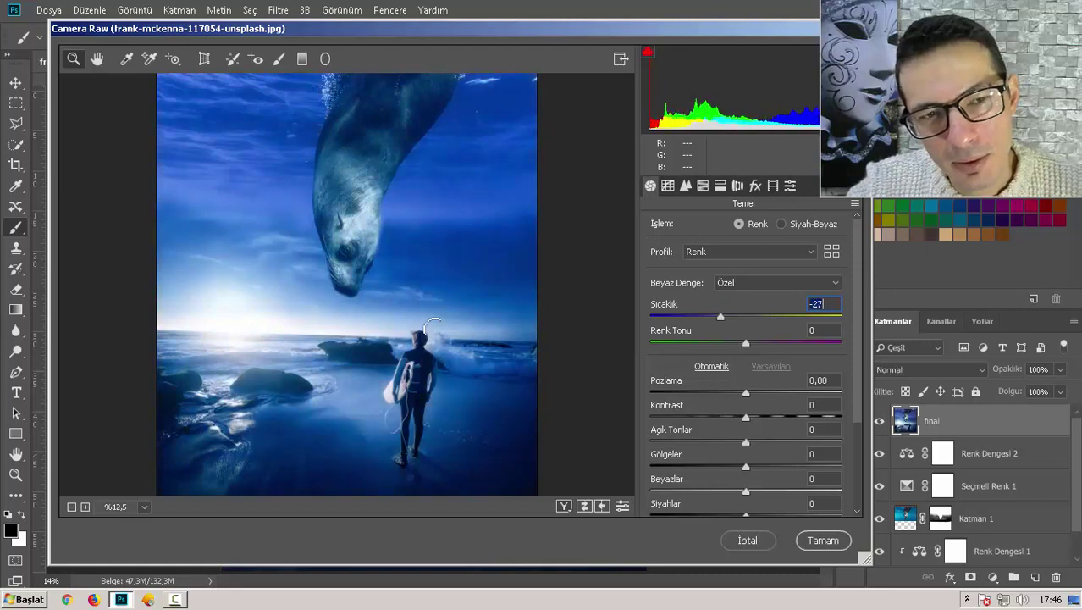
Settle the Sıcaklık temperature at -10
key("shift+Up")
key("shift+Up")
key("shift+Up")
key("shift+Up")
key("shift+Up")
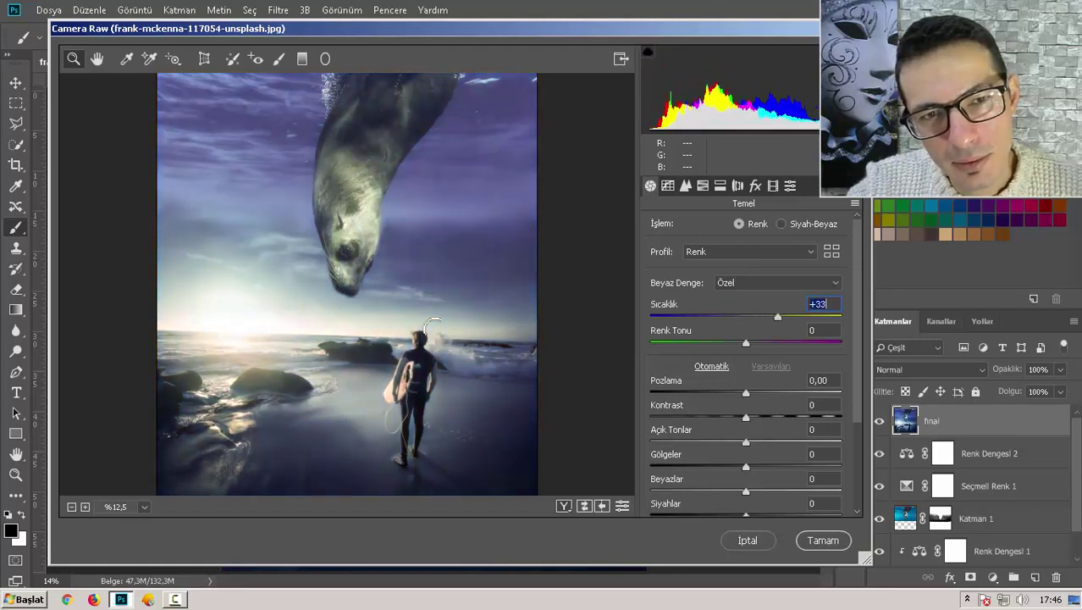
key("shift+Up")
type("-3")
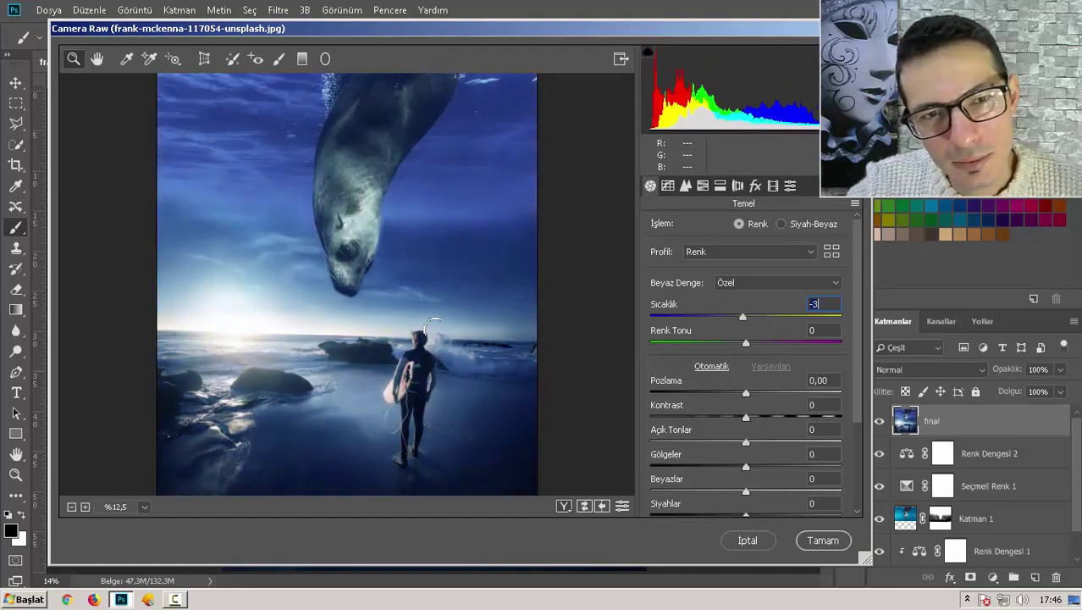
key("BackSpace")
type("15")
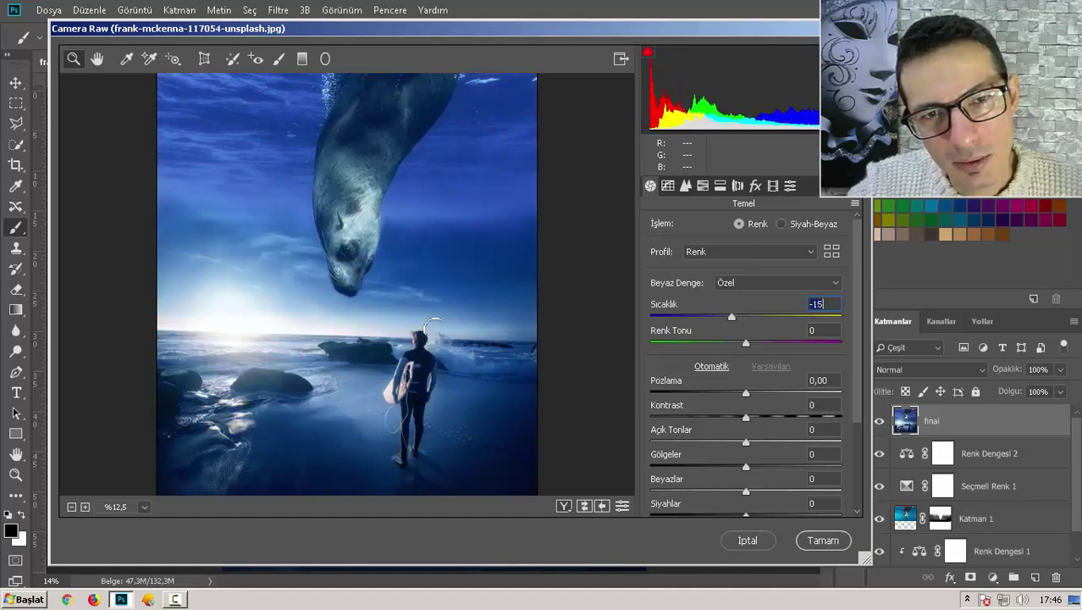
key("BackSpace")
type("0")
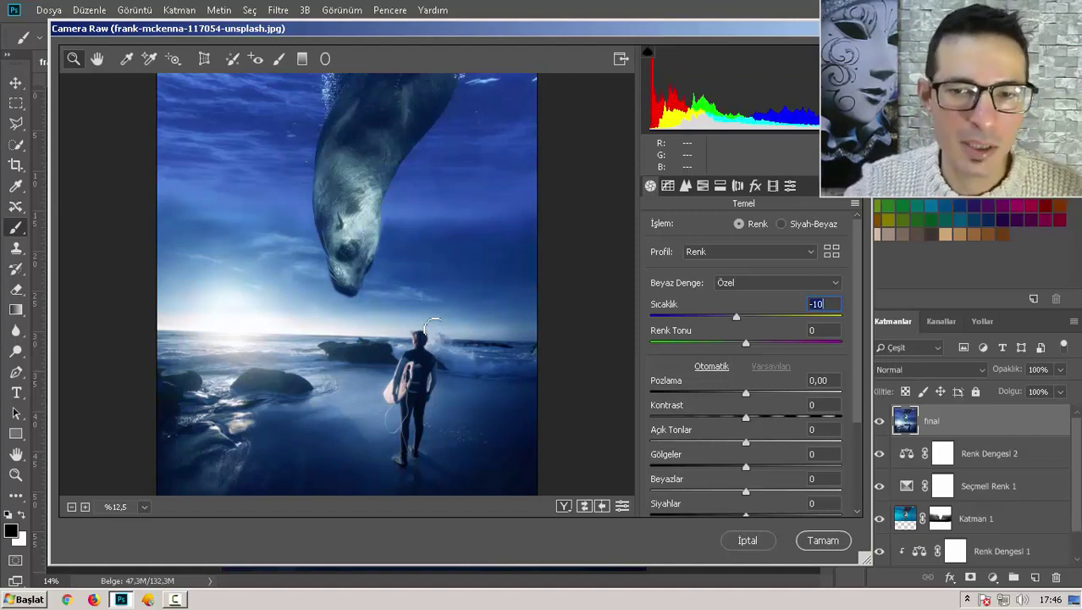
Set Renk Tonu tint to +13 after trying greener values
key("Tab")
type("-28")
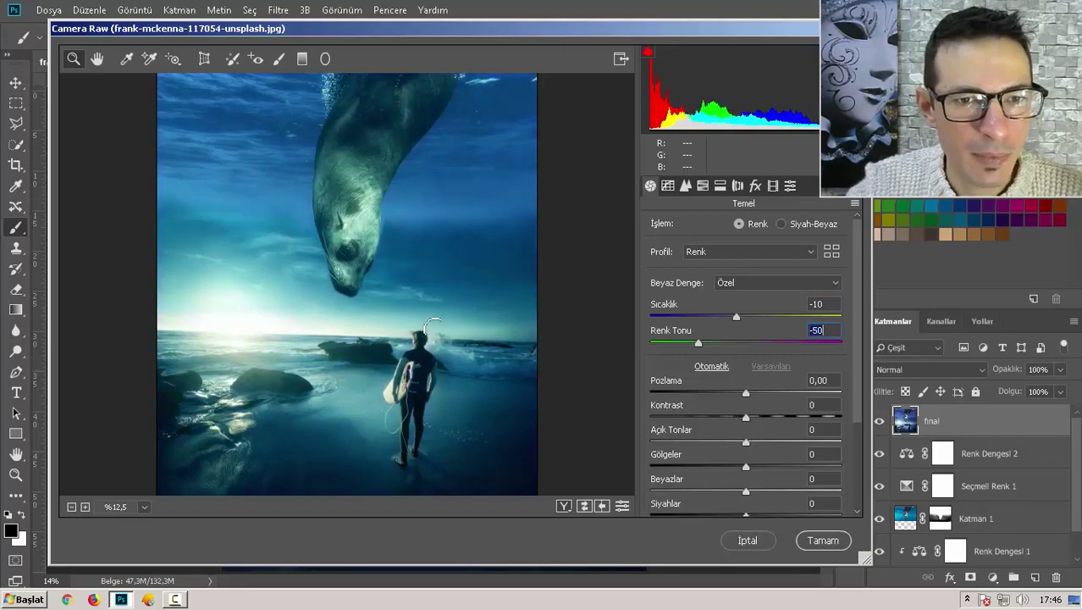
type("35")
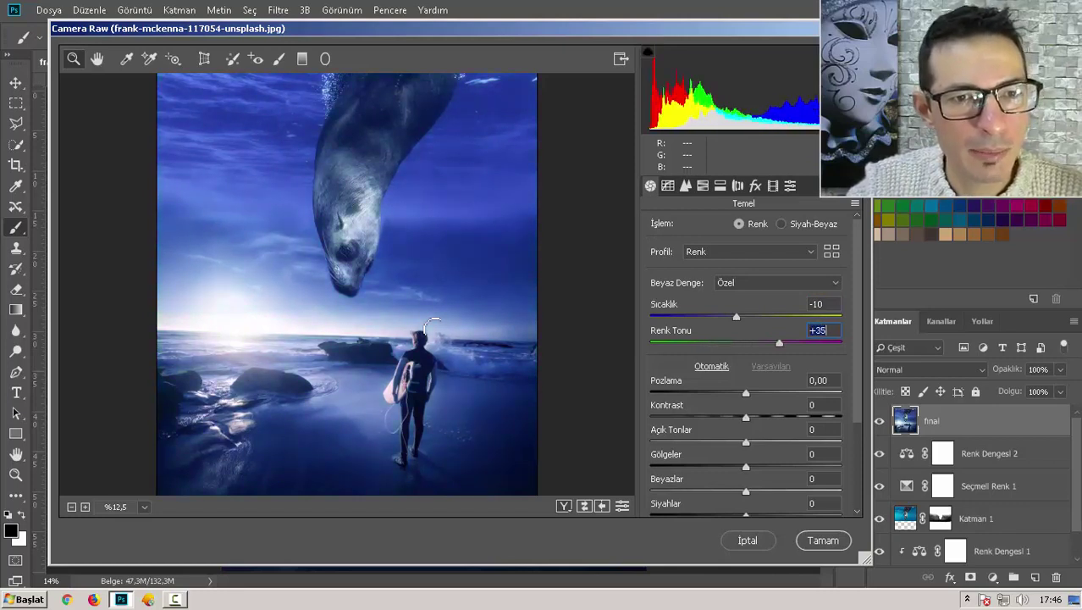
type("-49")
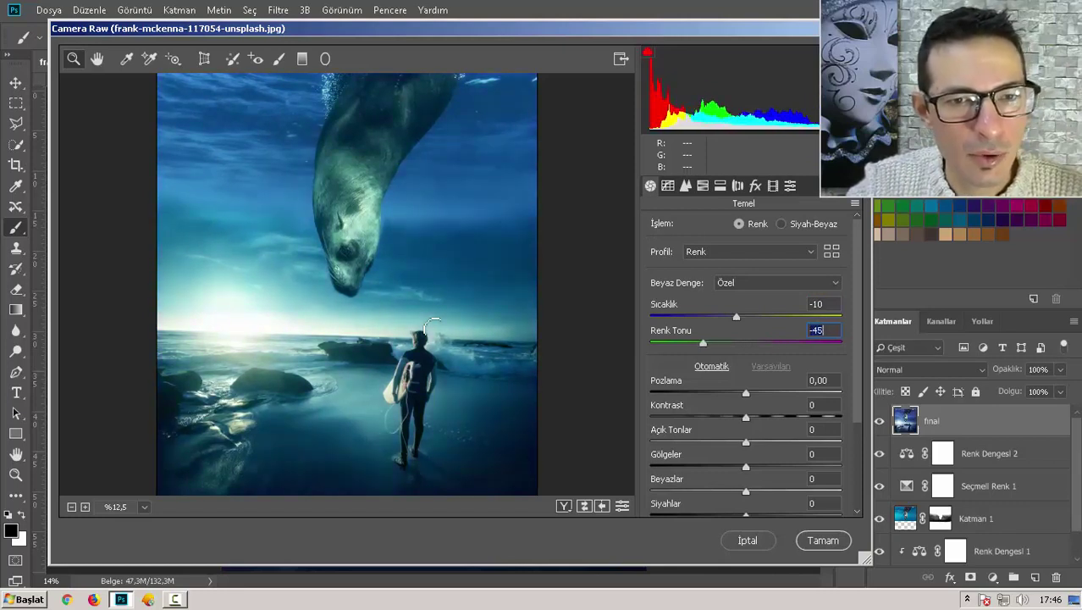
type("-25")
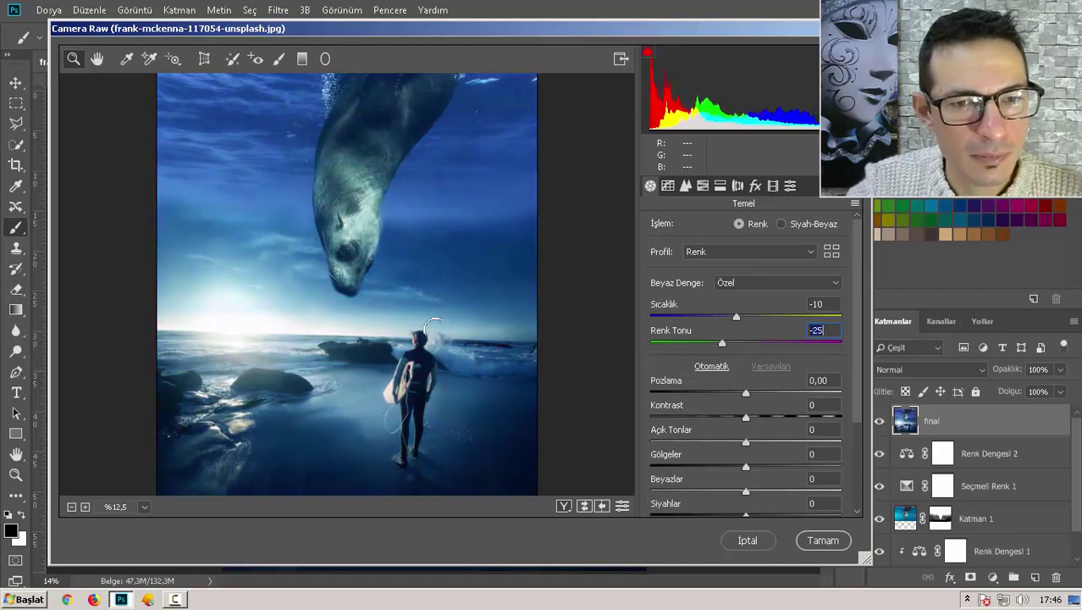
key("shift+Down")
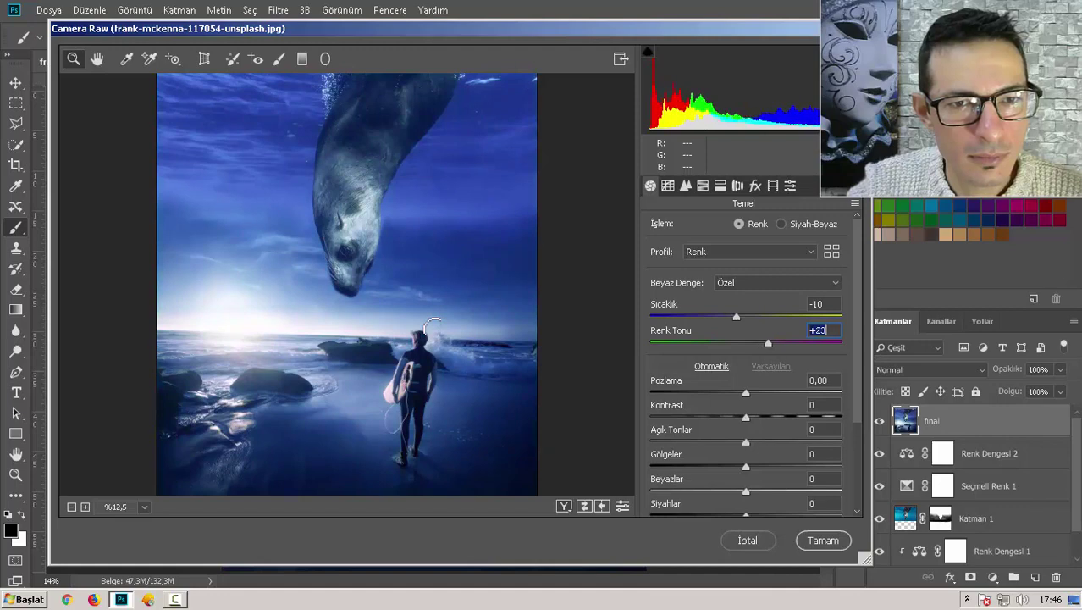
type("-24")
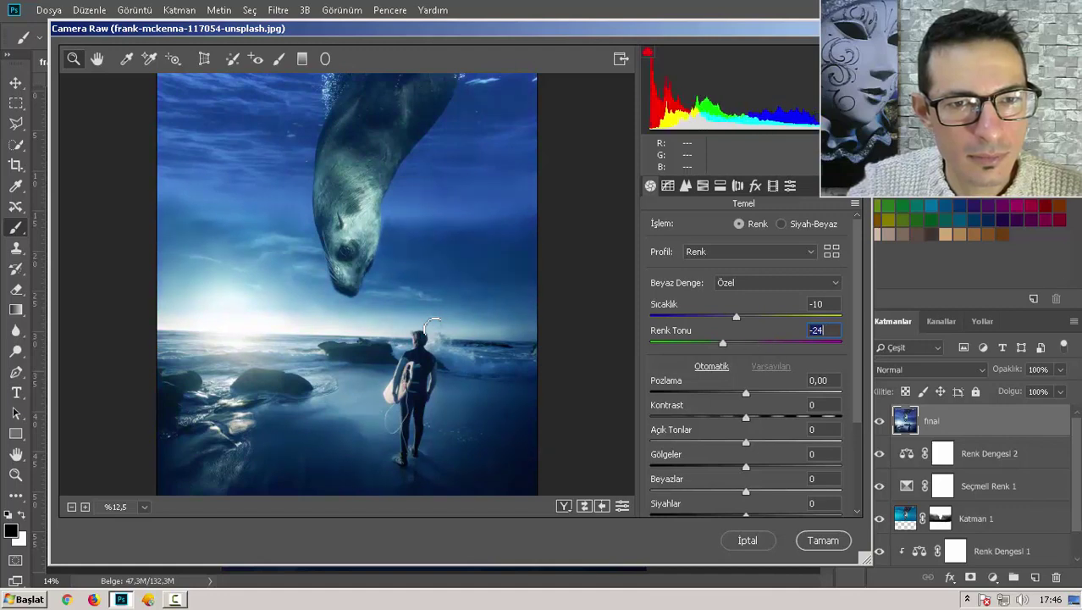
type("31")
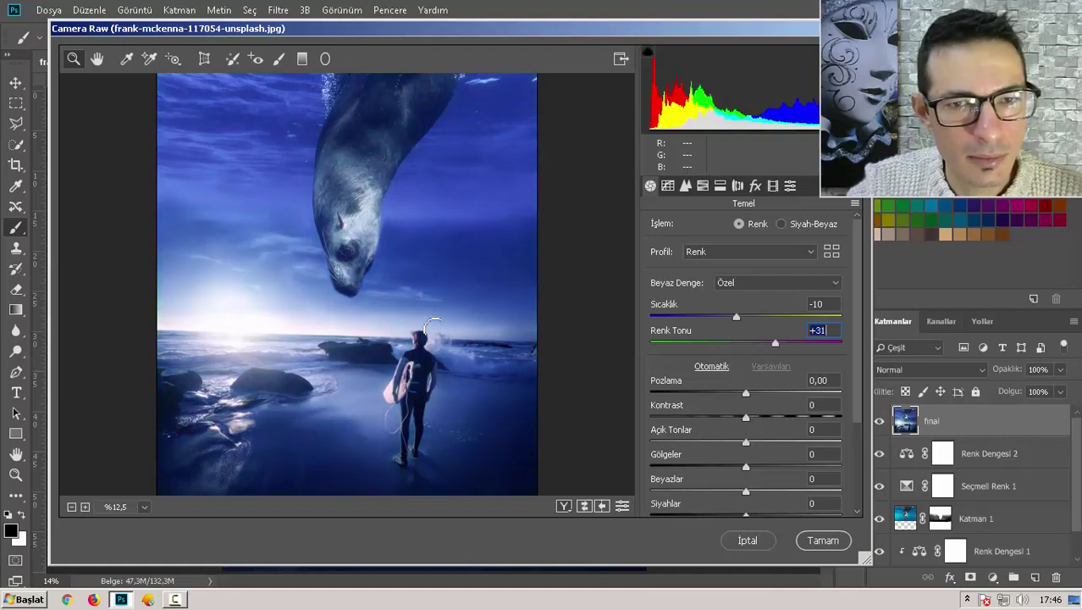
key("Down")
key("Down")
key("Down")
key("Down")
key("Down")
key("Down")
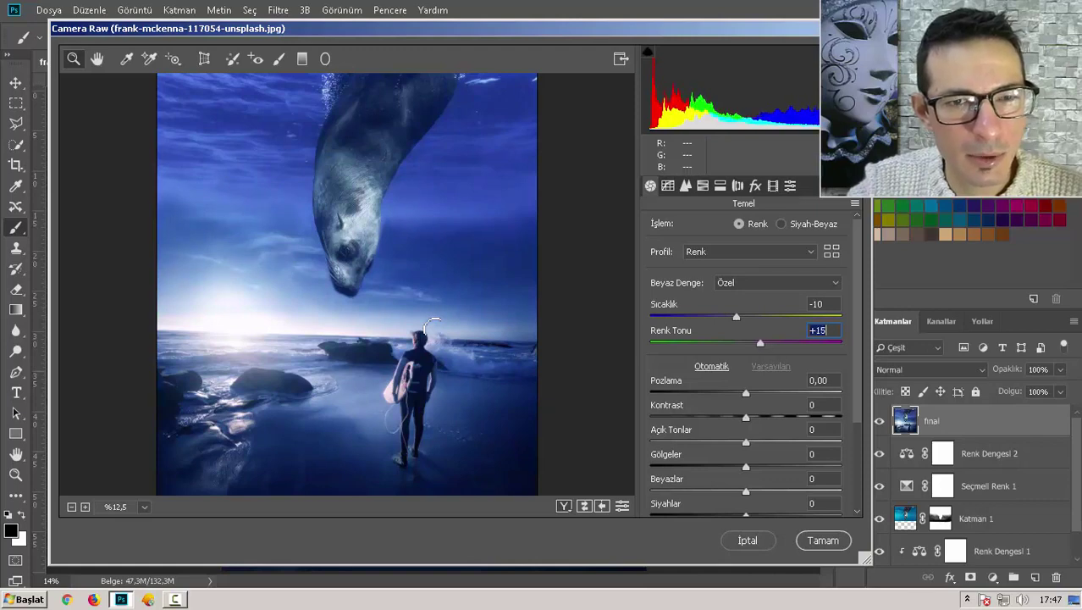
key("Down")
key("Down")
key("Down")
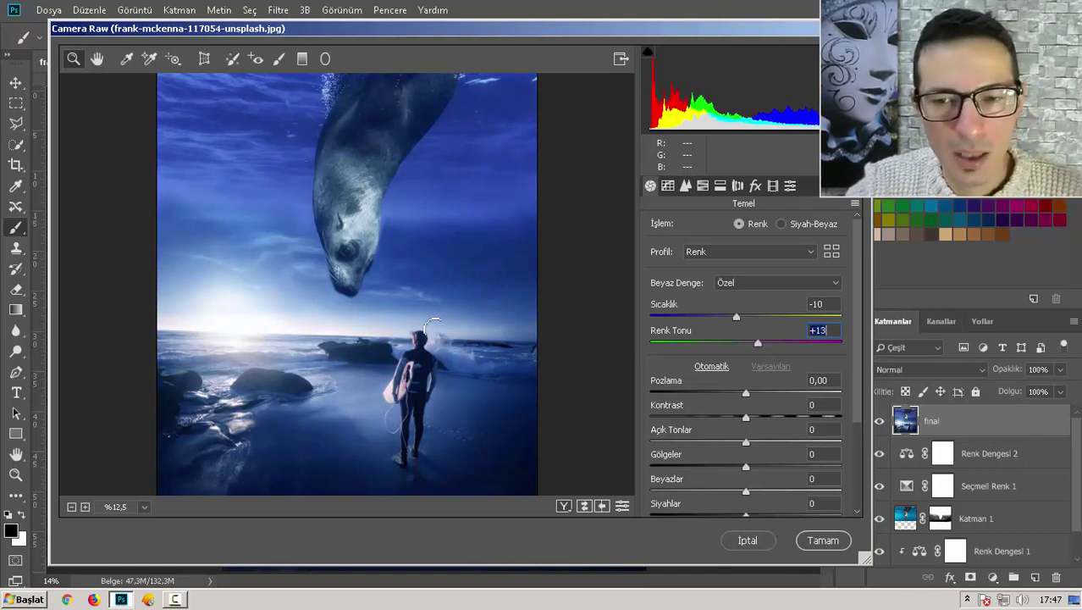
Set Pozlama exposure to -0,40 after trying values between -0,95 and +0,60
key("Tab")
key("Up")
key("Up")
key("Up")
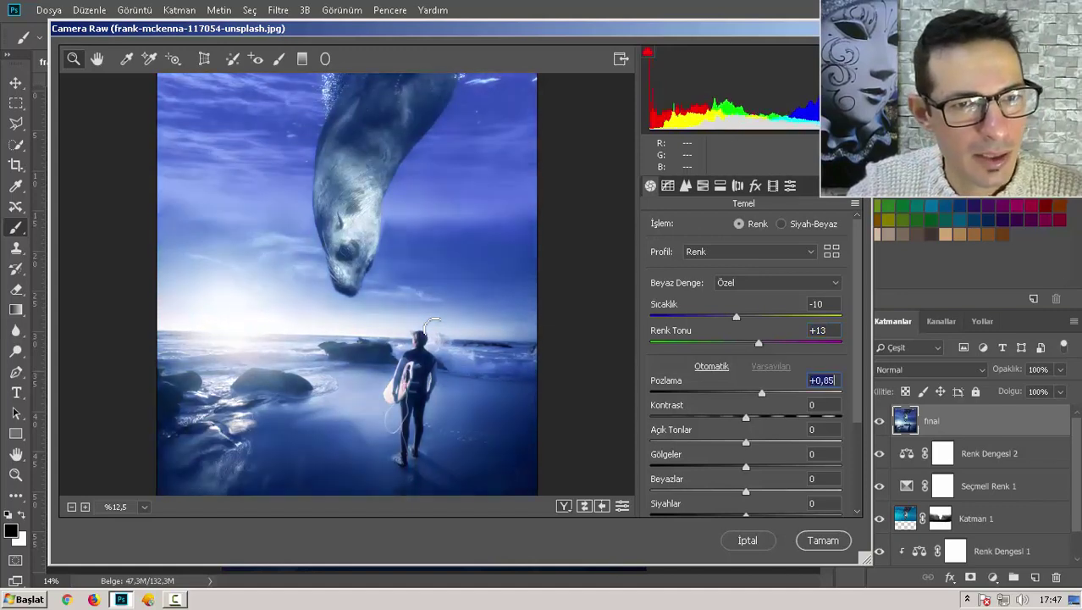
key("shift+Down")
key("shift+Down")
key("Down")
key("Down")
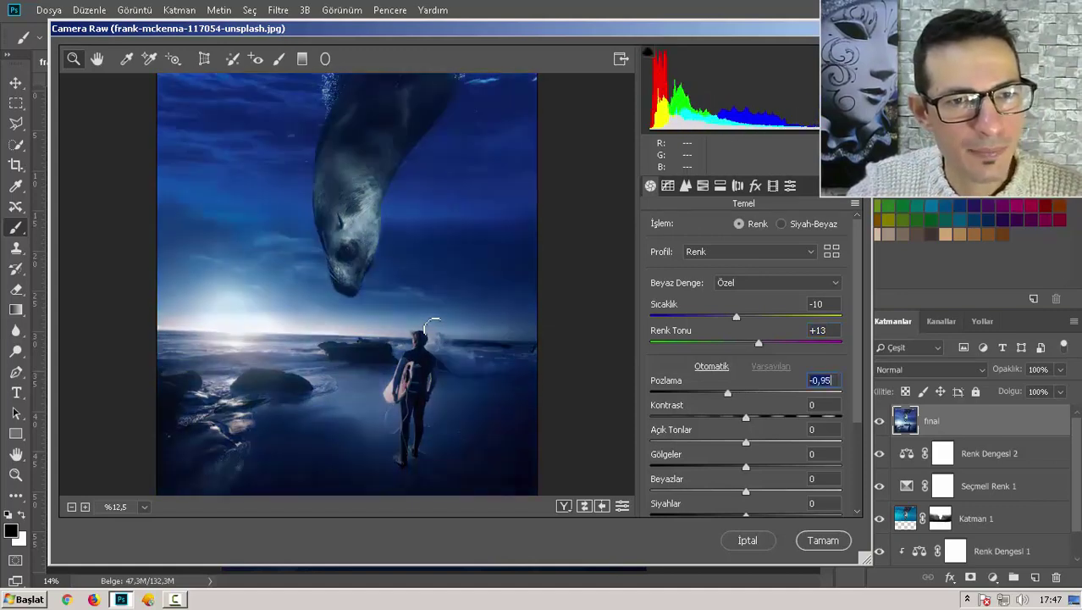
key("Up")
key("Up")
key("Up")
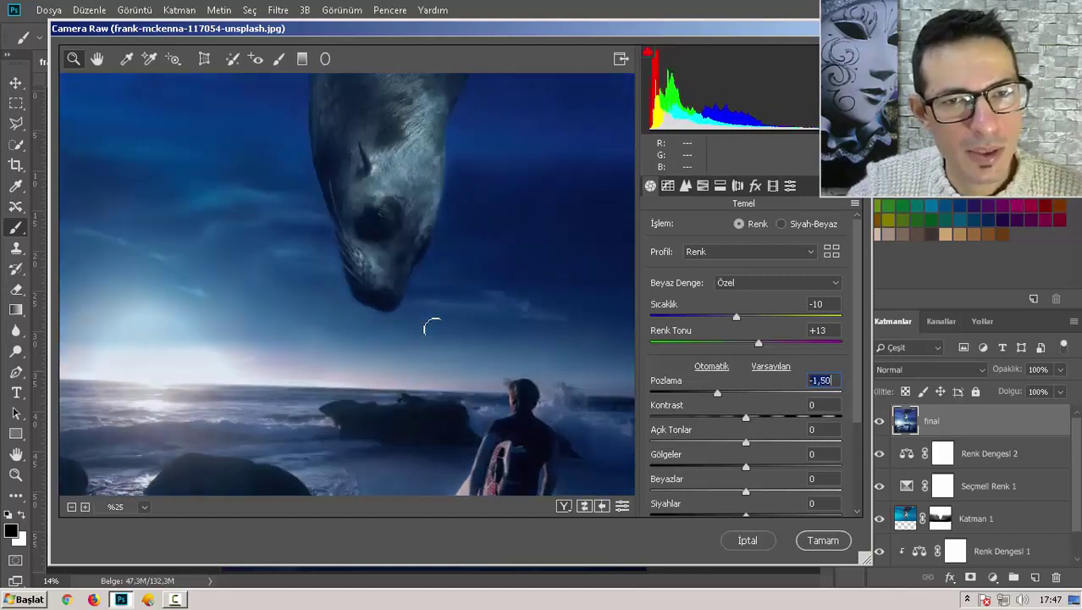
key("shift+Up")
key("shift+Up")
key("Up")
key("Up")
key("Up")
key("shift+Down")
key("shift+Down")
key("Down")
key("Down")
key("Down")
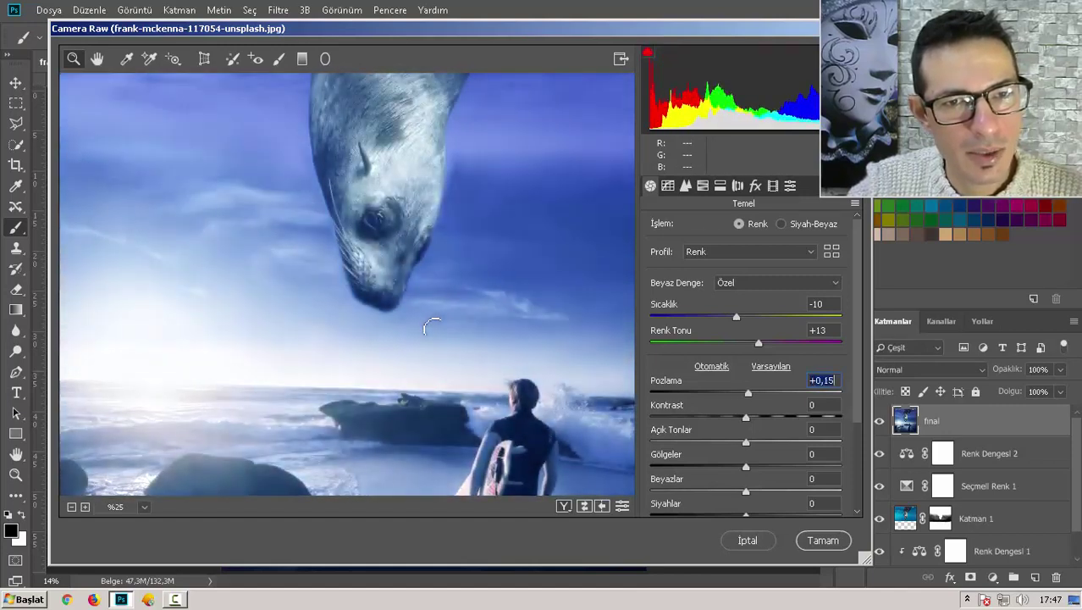
key("Down")
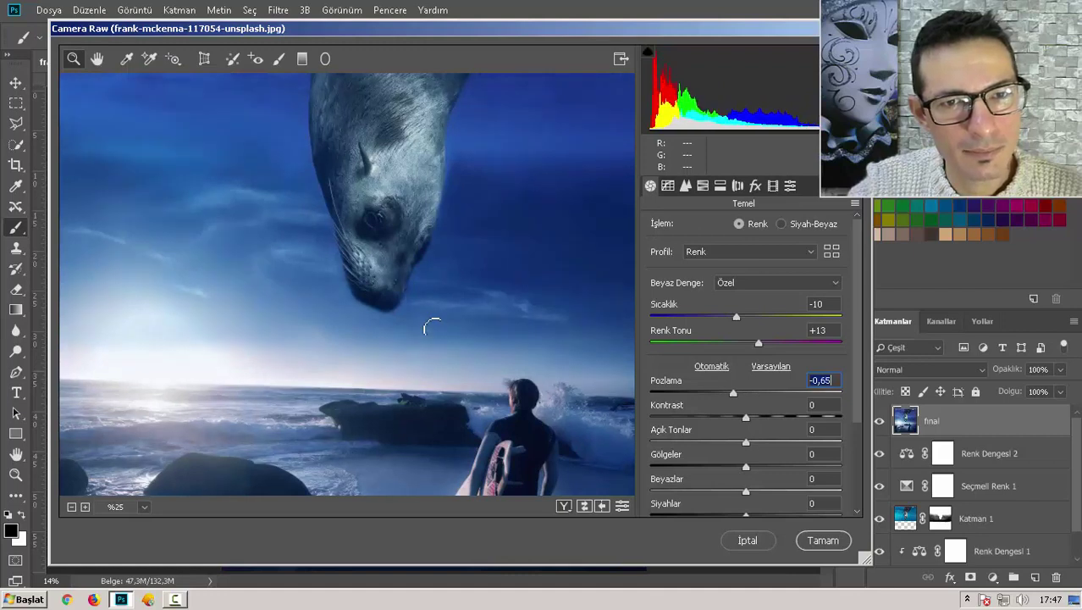
key("Up")
key("Up")
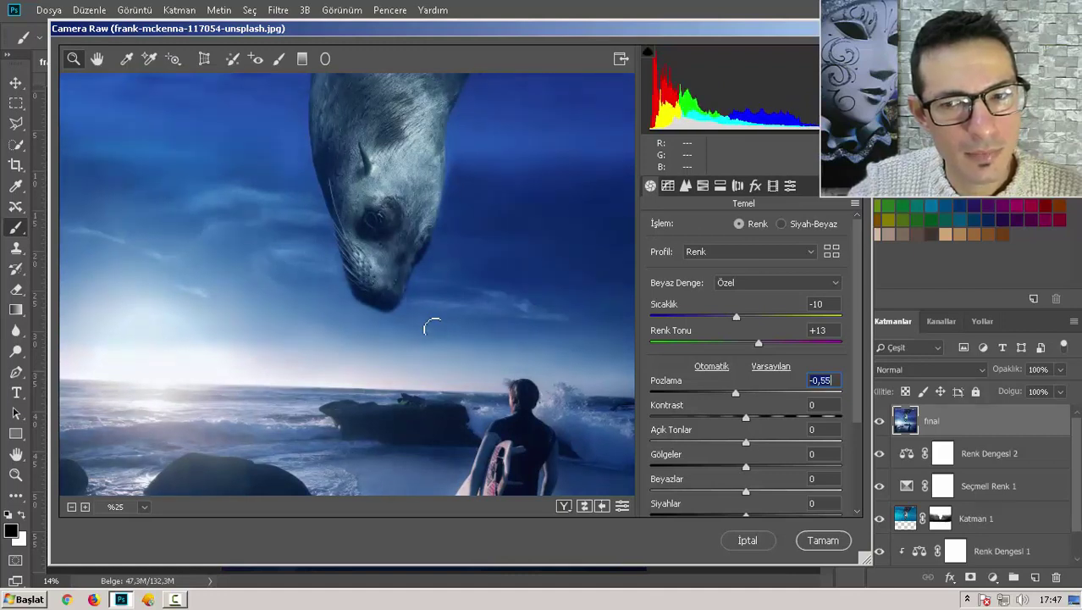
key("Up")
key("Up")
key("Up")
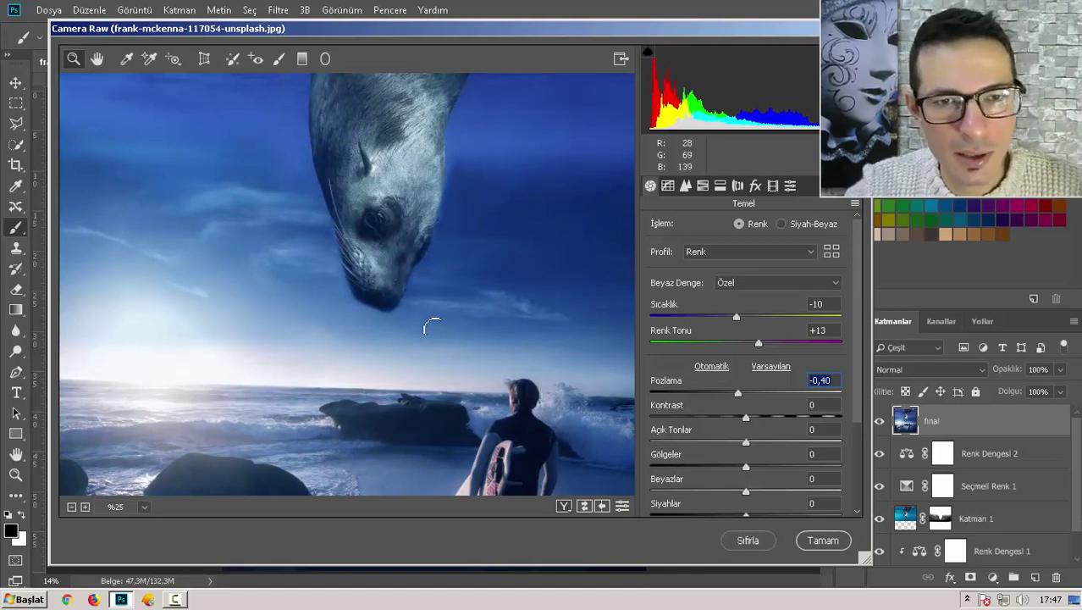
key("ctrl+0")
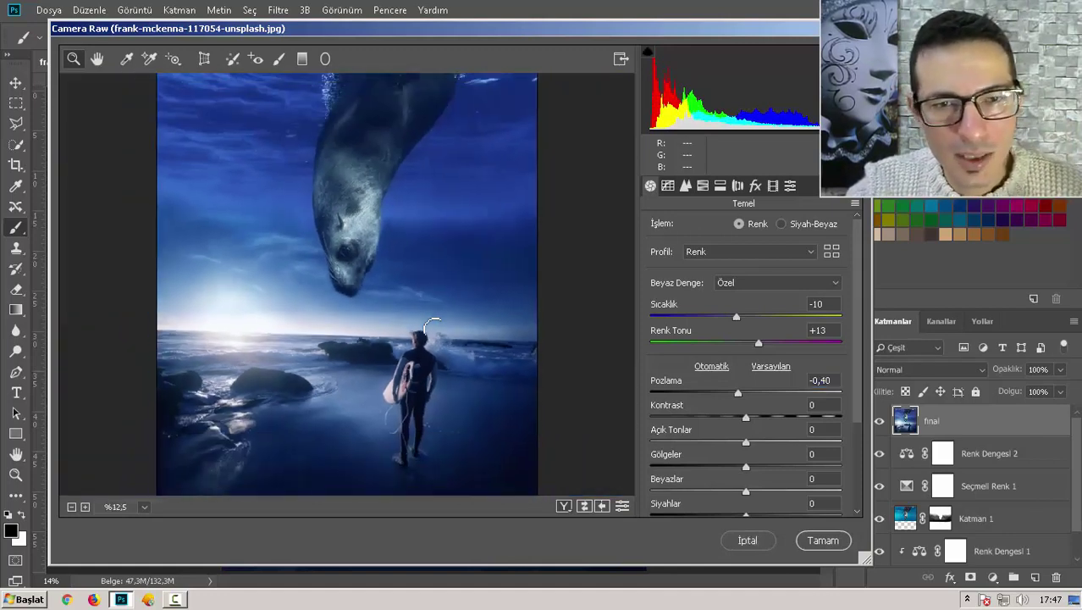
Set the Camera Raw contrast to -21
type("-17")
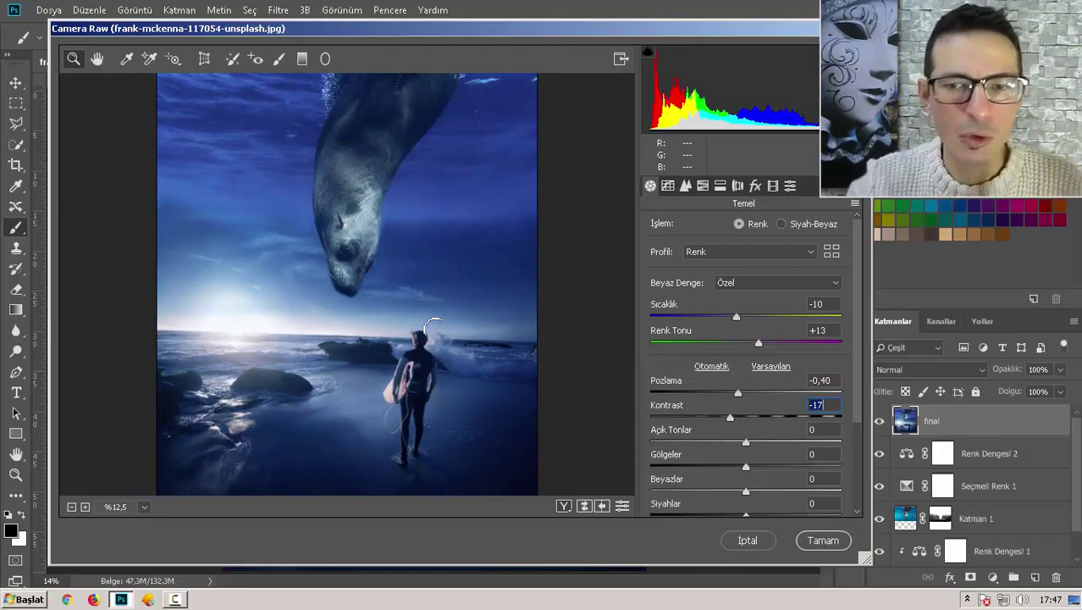
type("59")
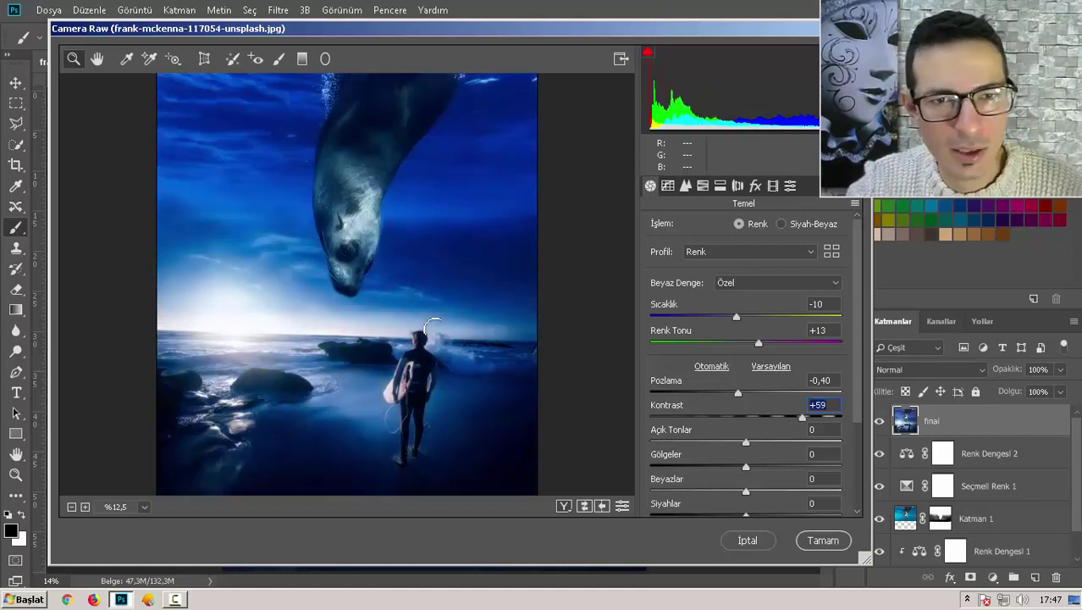
type("85")
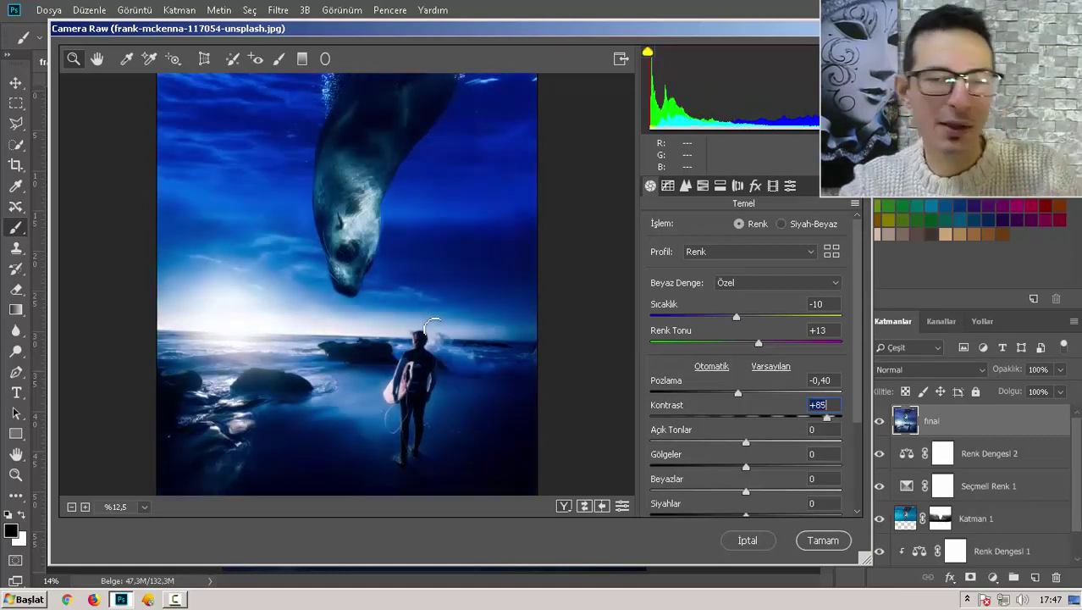
type("-31")
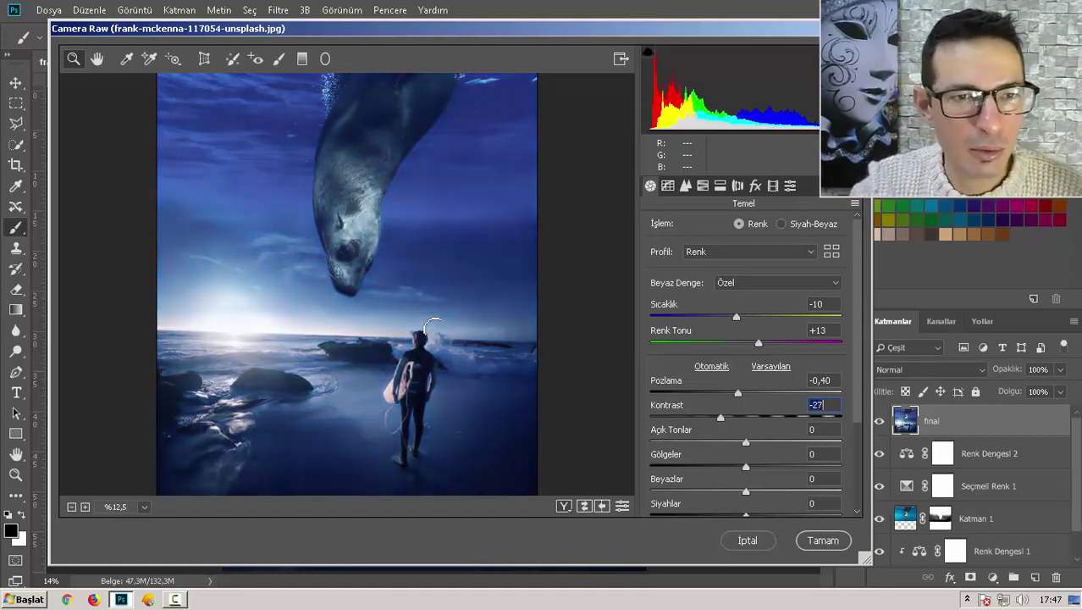
type("-1")
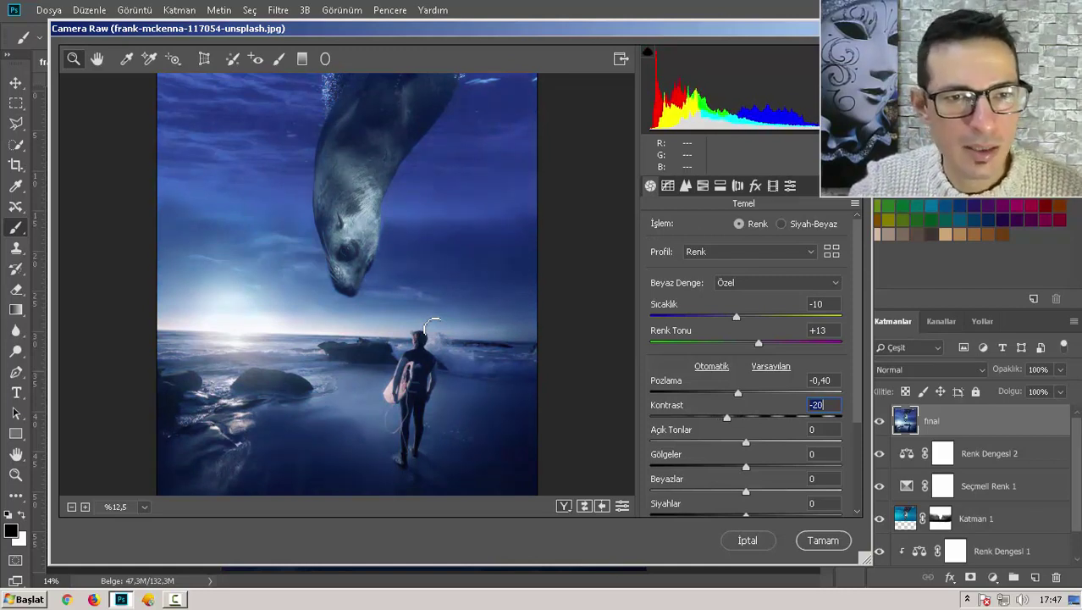
type("3")
key("Up")
key("Down")
key("Down")
key("Down")
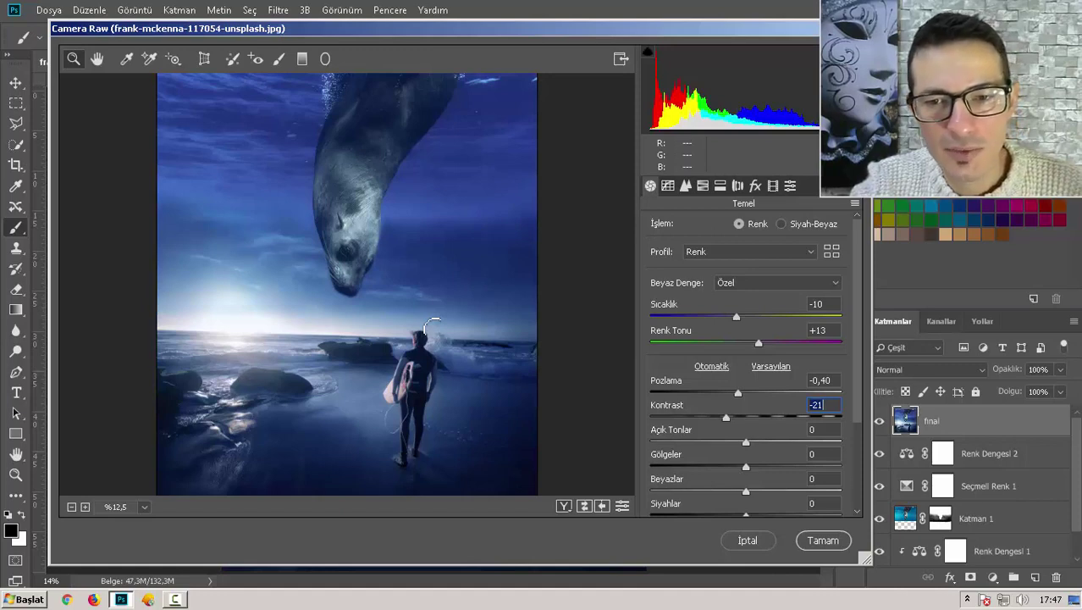
Raise Açık Tonlar highlights to +15 and set Gölgeler shadows to -8
mouse_move(745, 442)
left_mouse_down()
mouse_move(812, 442)
mouse_move(708, 442)
mouse_move(776, 442)
mouse_move(764, 442)
left_mouse_up()
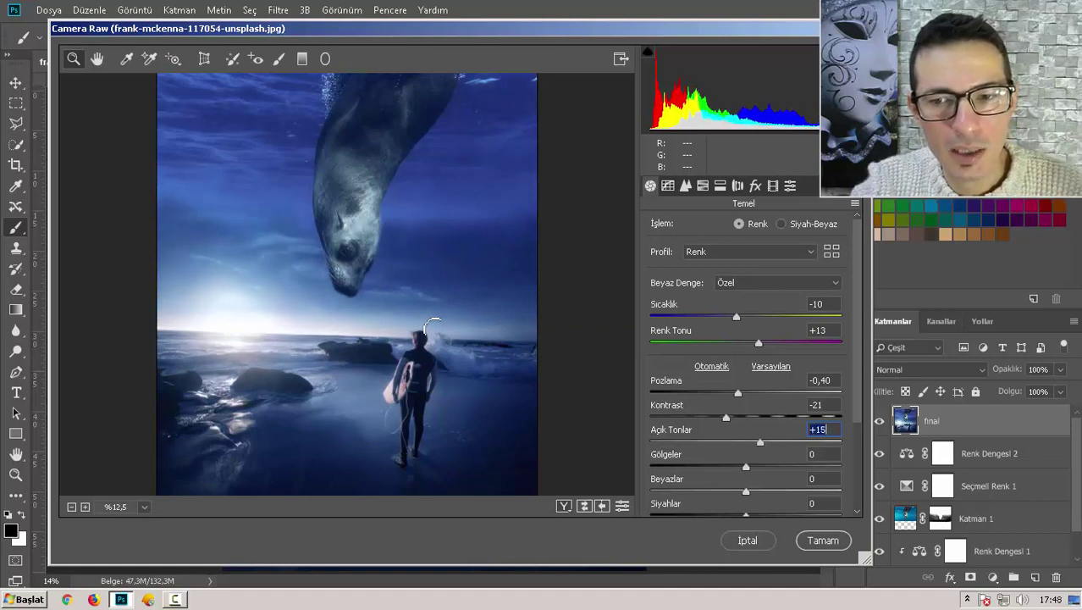
scroll(754, 373, "down", 1)
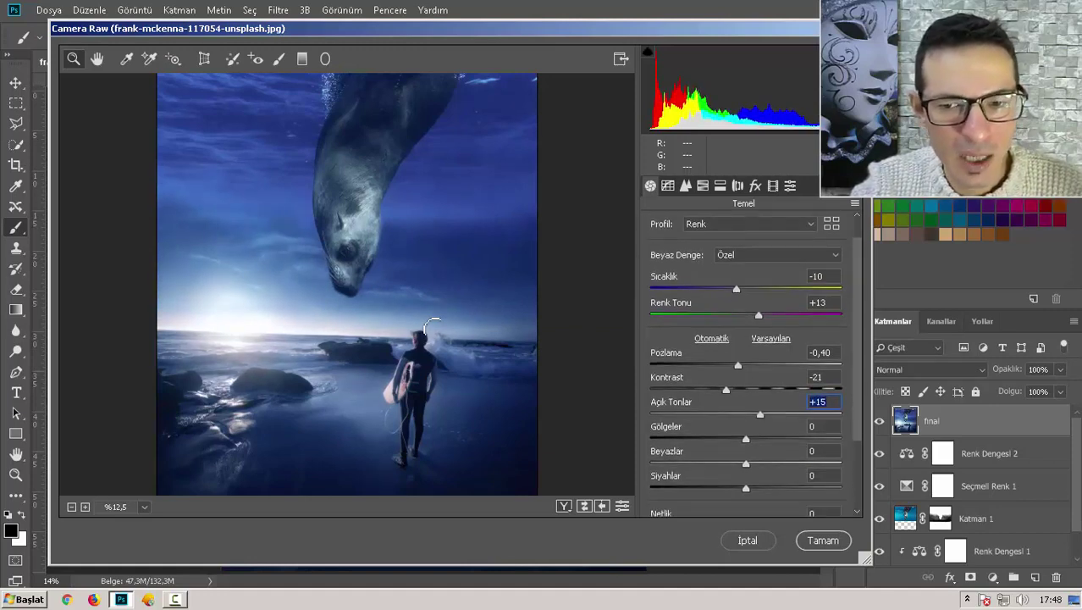
key("Tab")
type("-19")
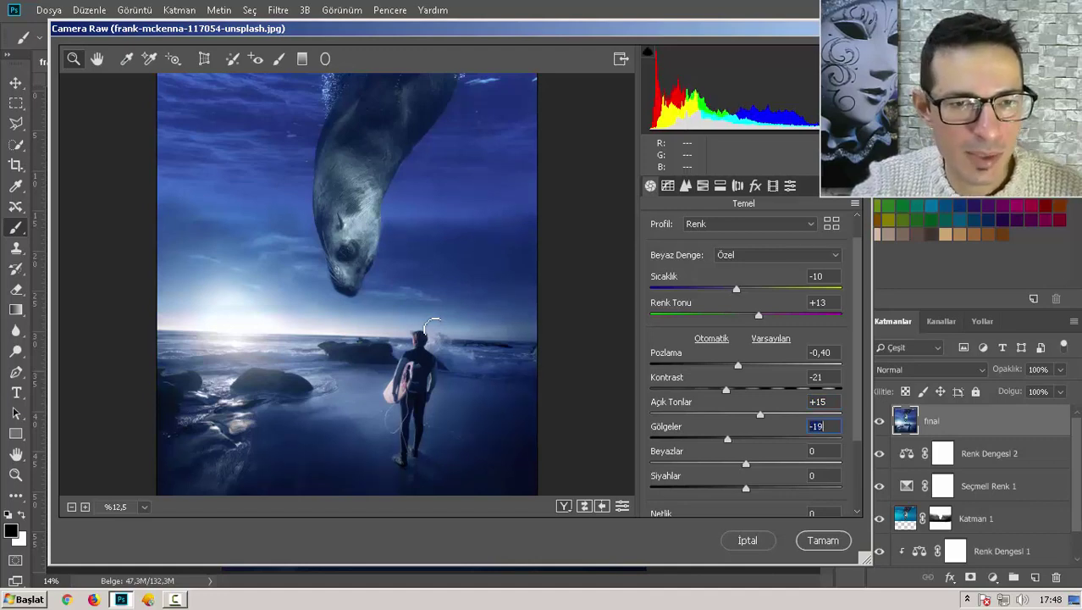
key("BackSpace")
key("BackSpace")
type("65")
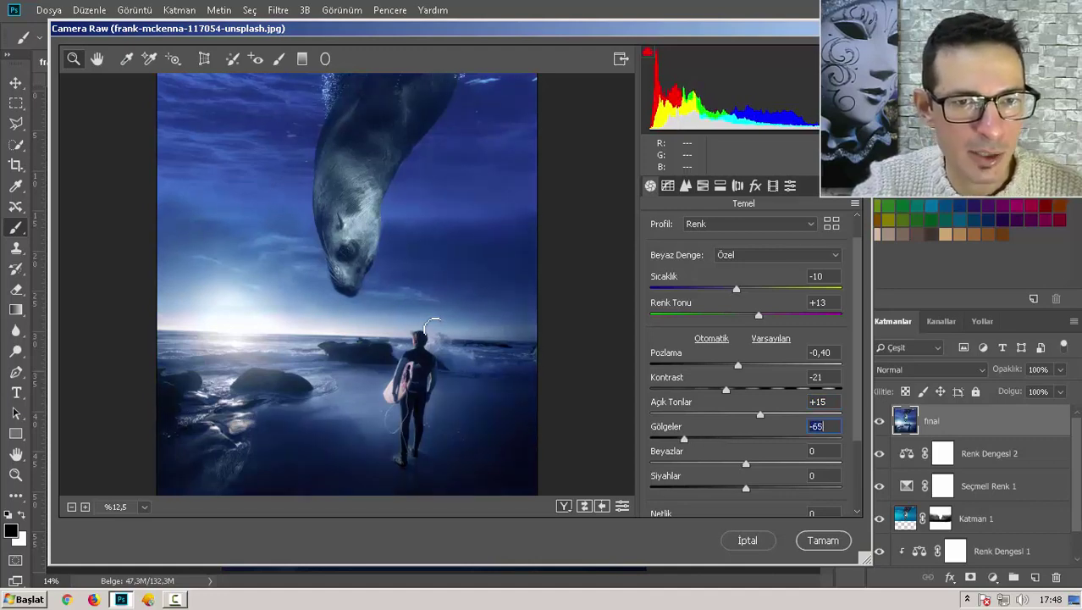
key("BackSpace")
key("BackSpace")
type("37")
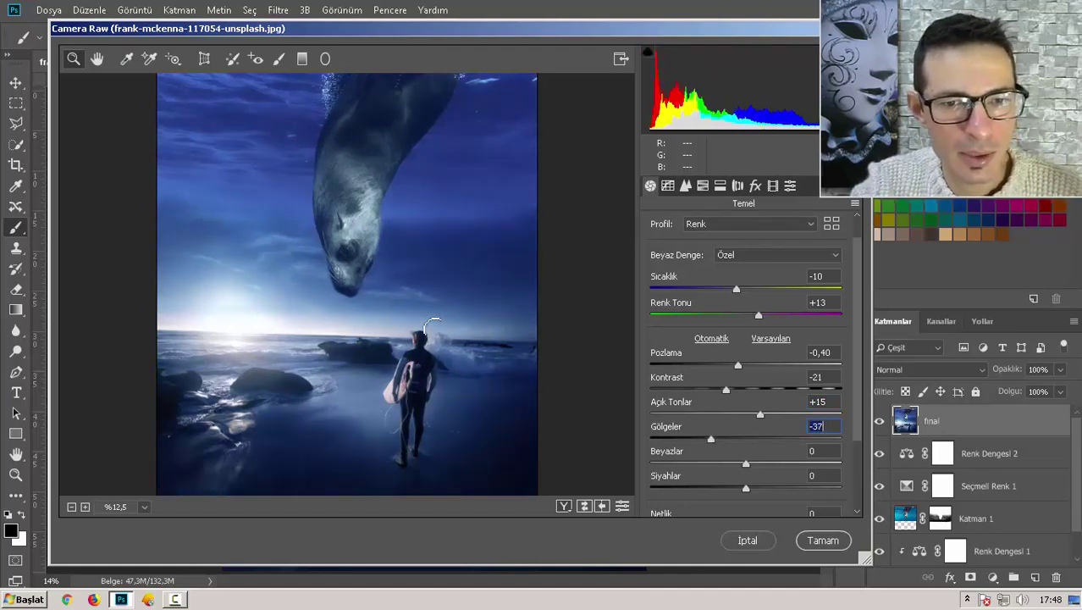
key("BackSpace")
key("BackSpace")
type("8")
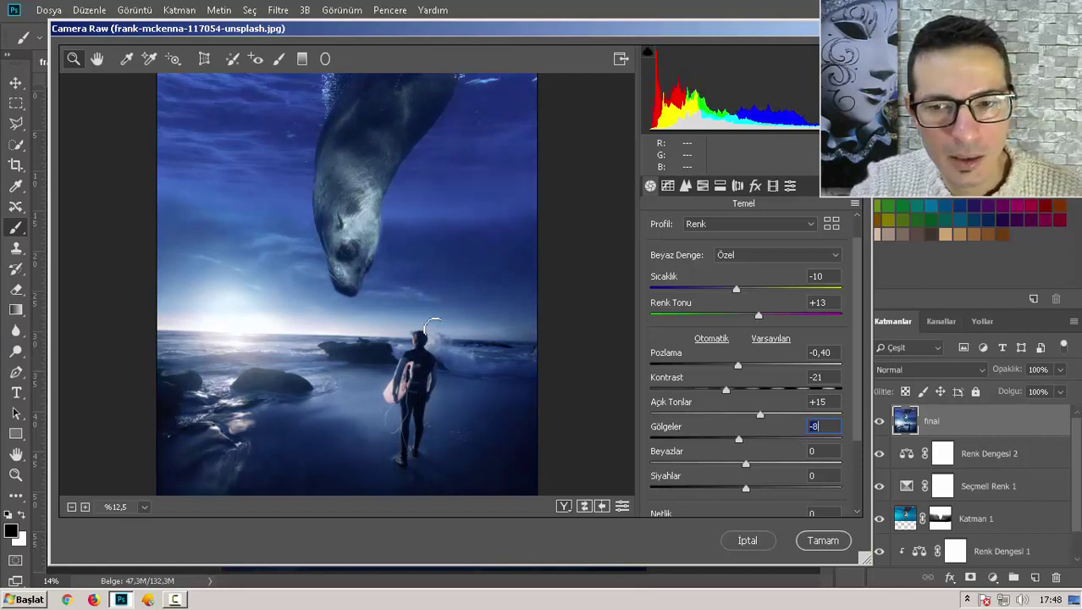
Set Beyazlar whites to -10 and Siyahlar blacks to -21
key("Tab")
type("-36")
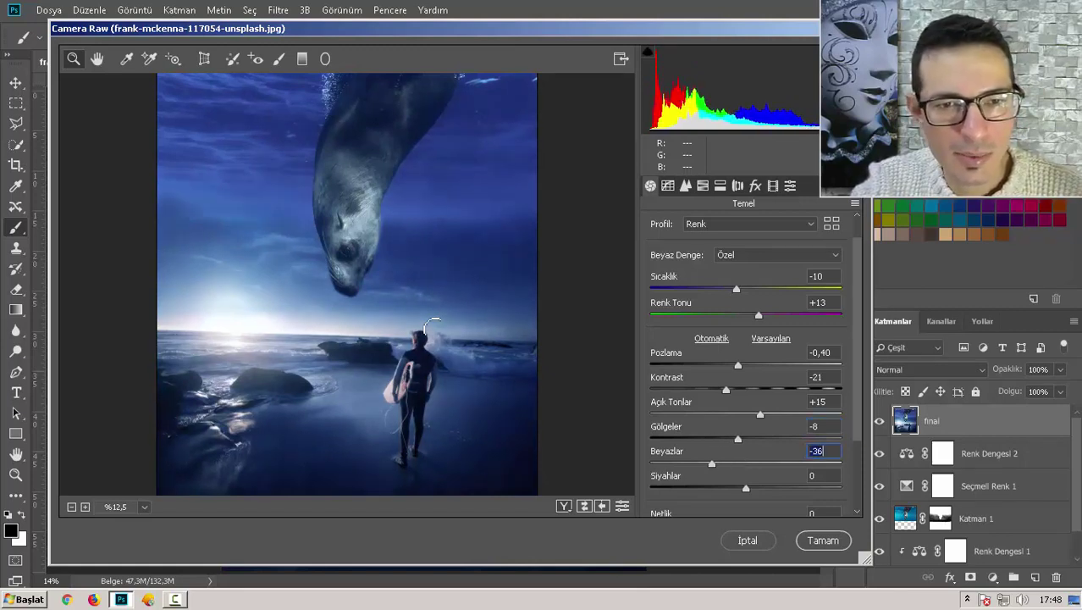
type("-42")
key("BackSpace")
key("BackSpace")
key("BackSpace")
type("40")
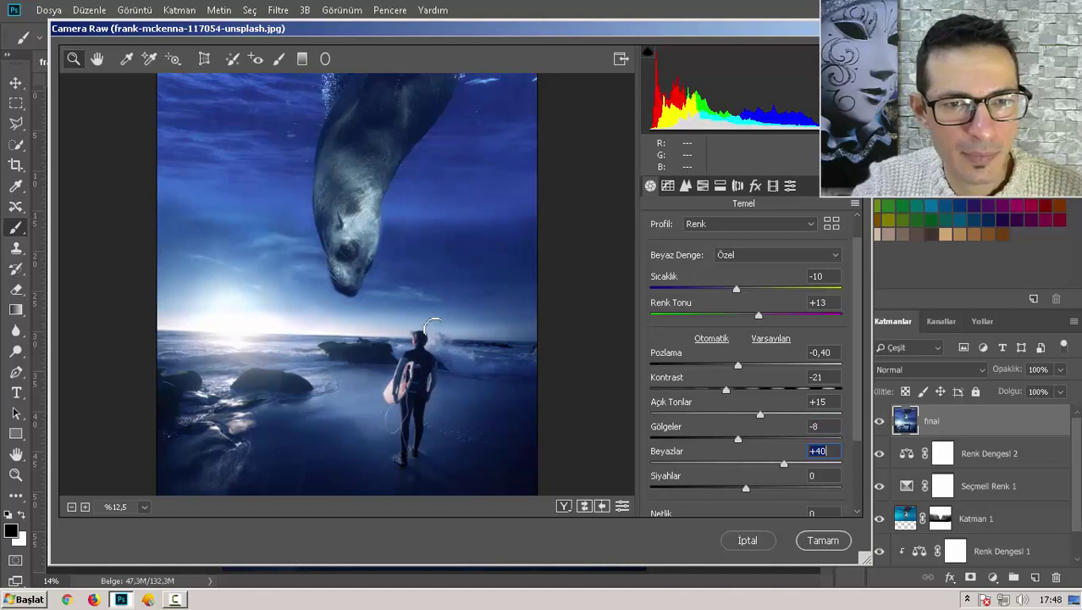
type("-10")
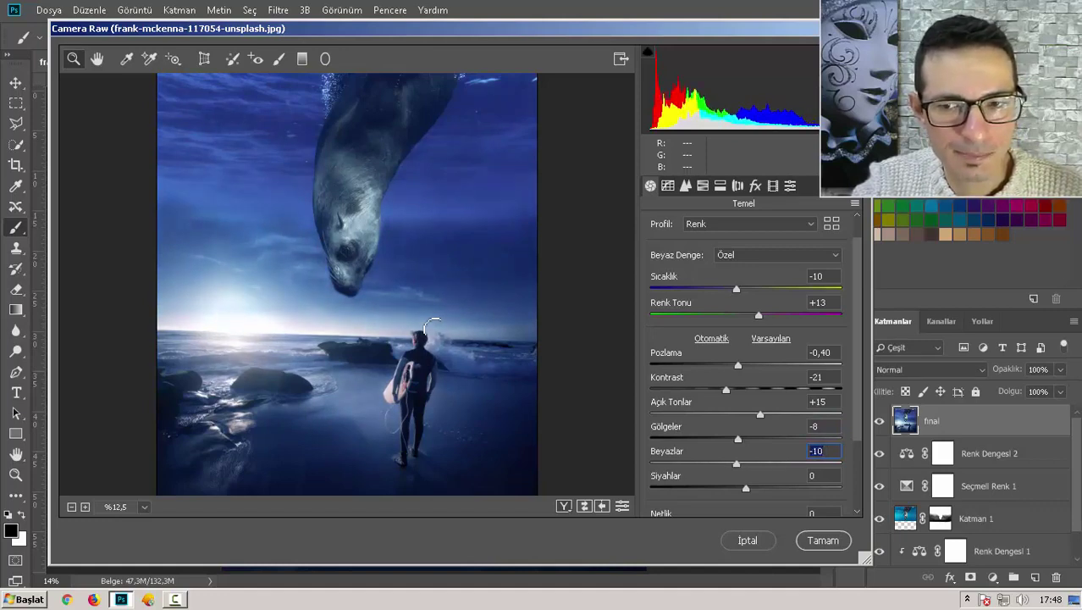
scroll(745, 364, "down", 2)
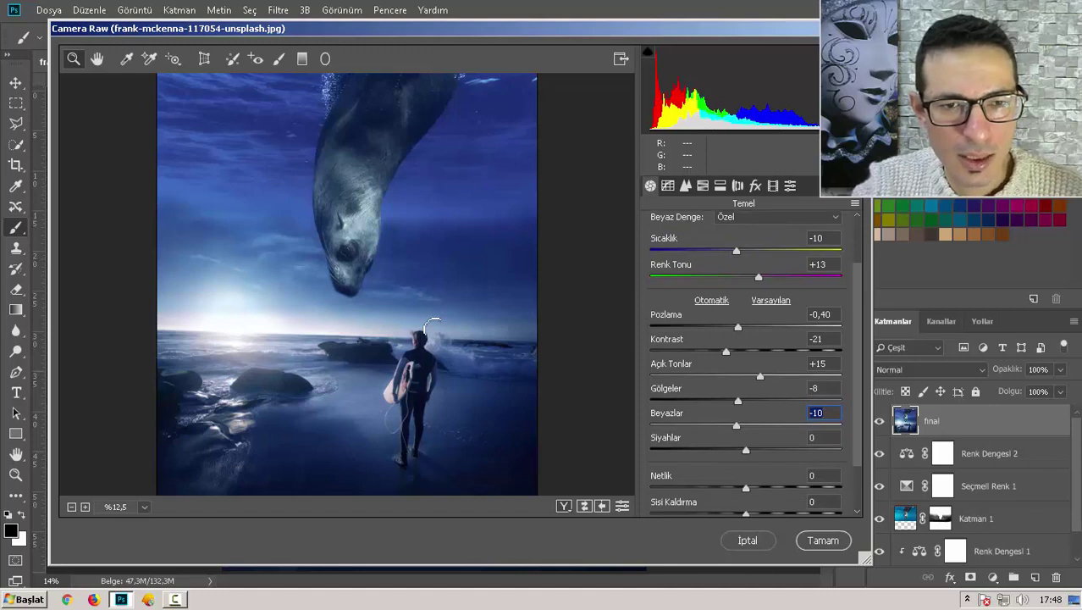
key("Tab")
type("+26")
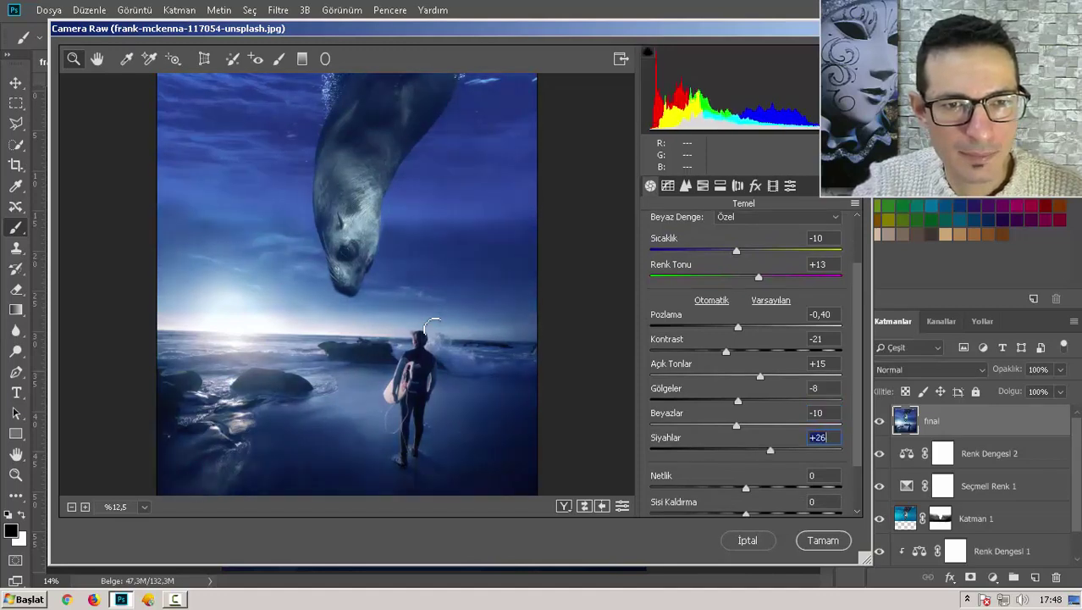
type("-42")
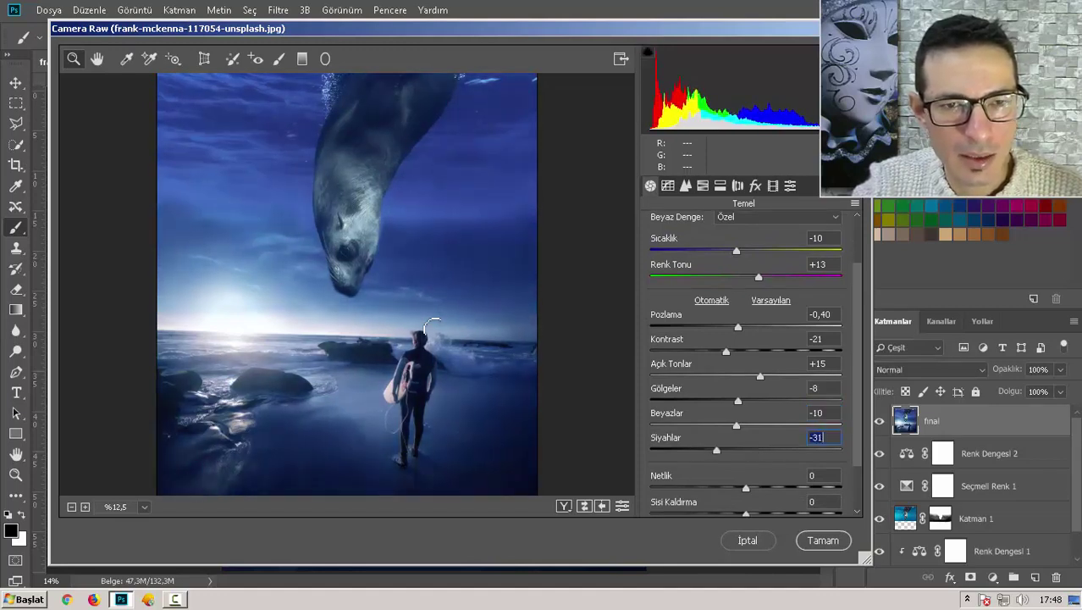
type("-21")
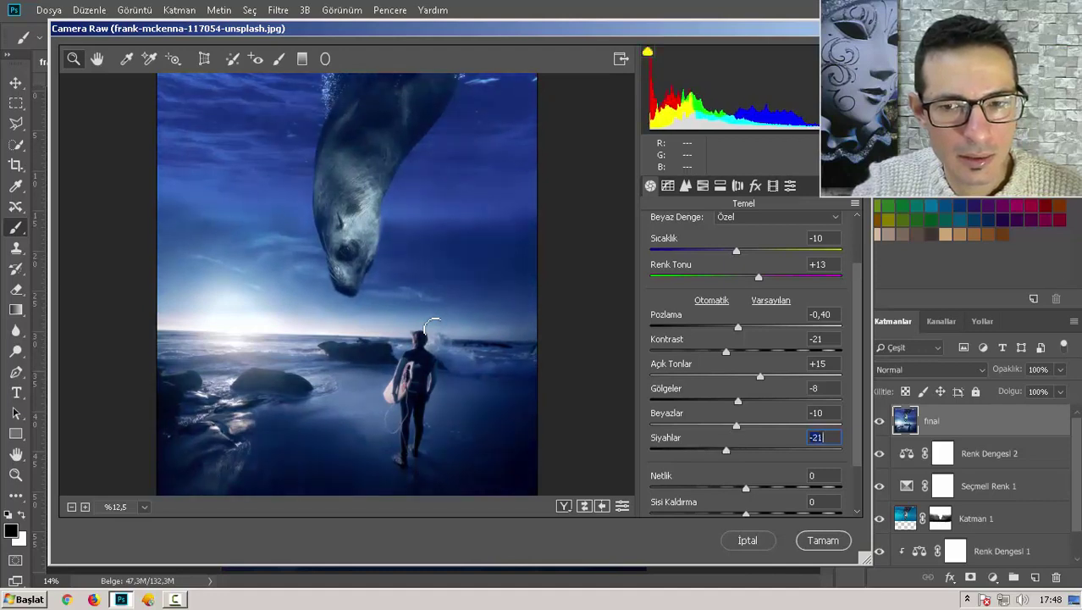
Raise Netlik (Clarity) to +8 in the Camera Raw panel
scroll(754, 364, "down", 3)
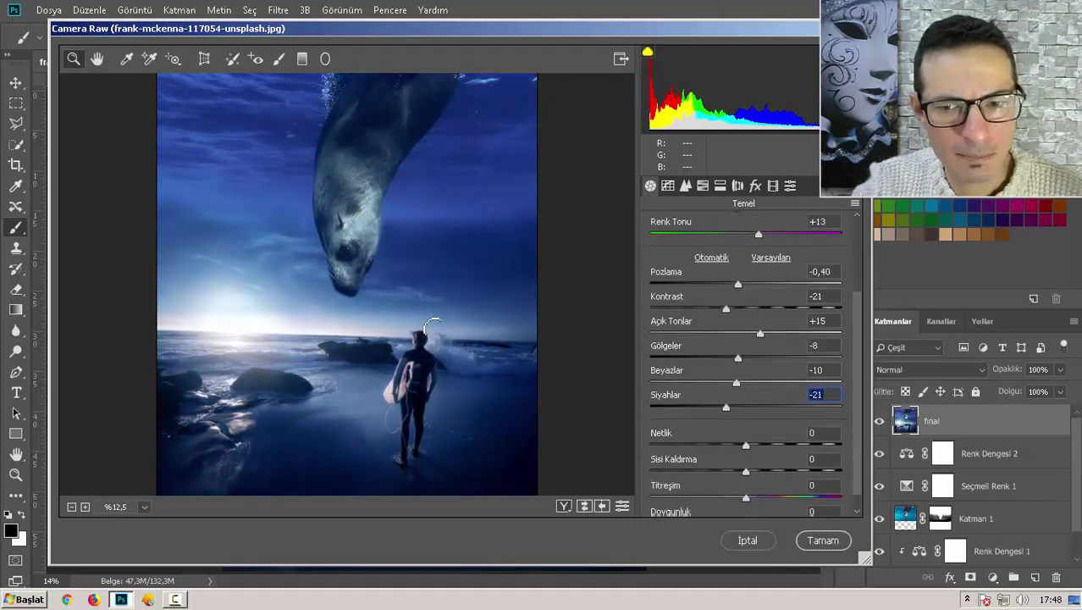
scroll(754, 364, "down", 1)
key("Tab")
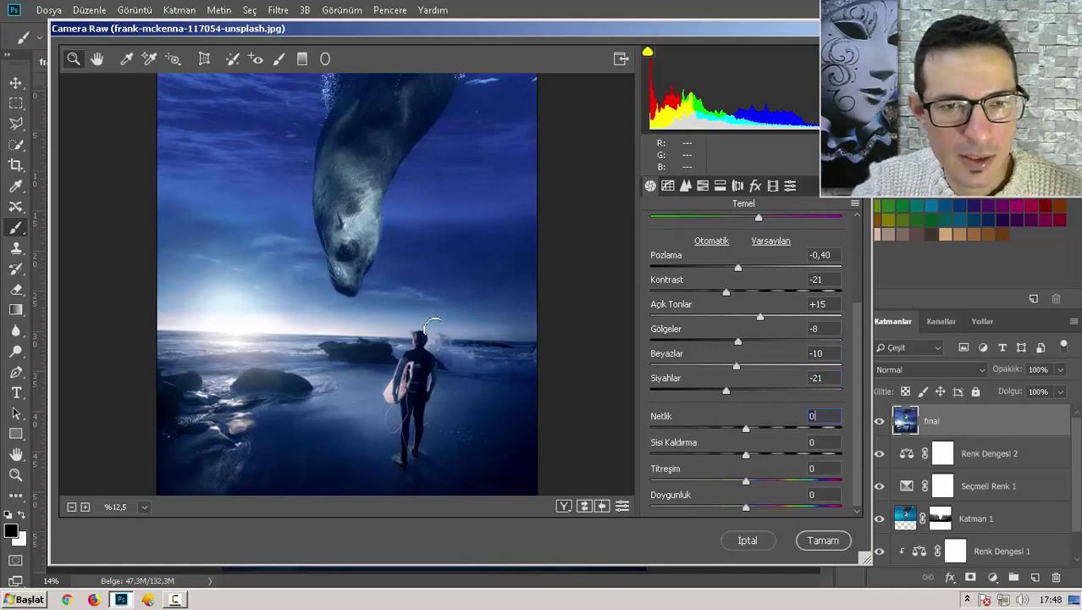
key("Up")
key("Up")
key("Up")
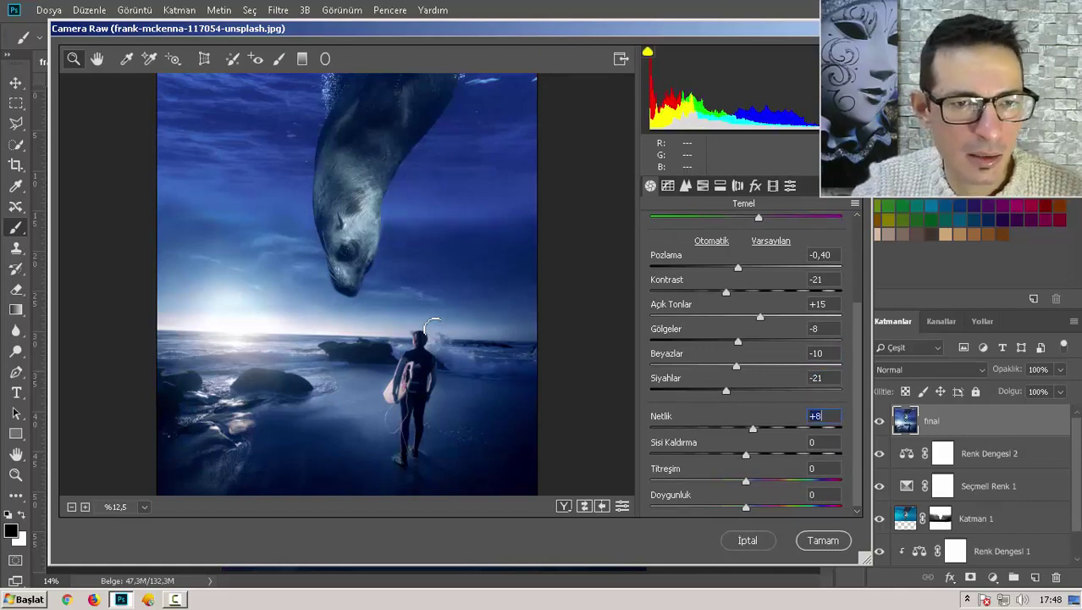
Settle Sisi Kaldırma (Dehaze) at -6
key("Tab")
type("-54")
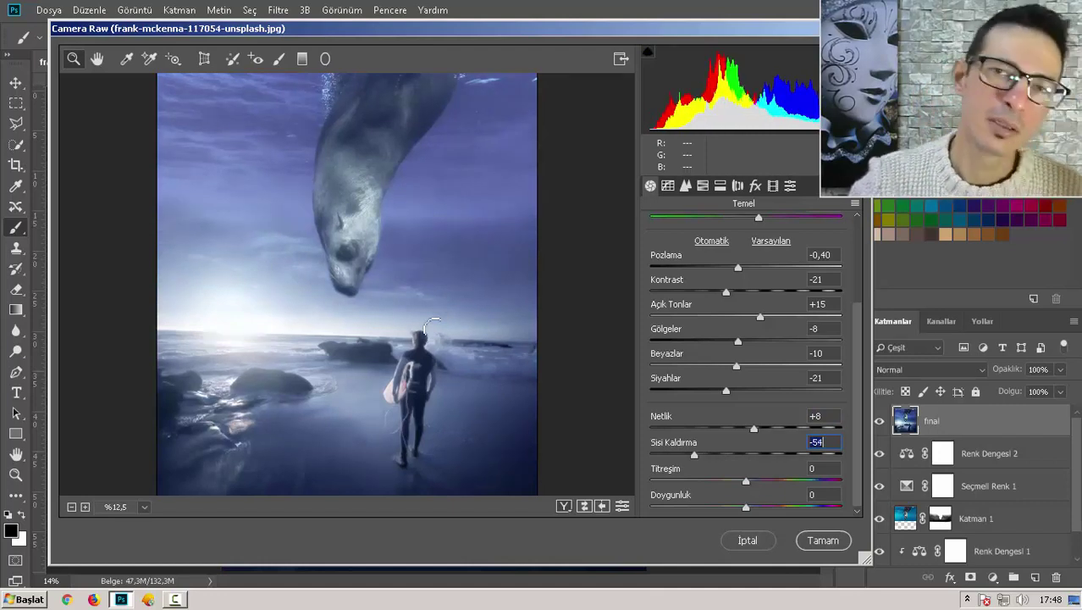
type("+89")
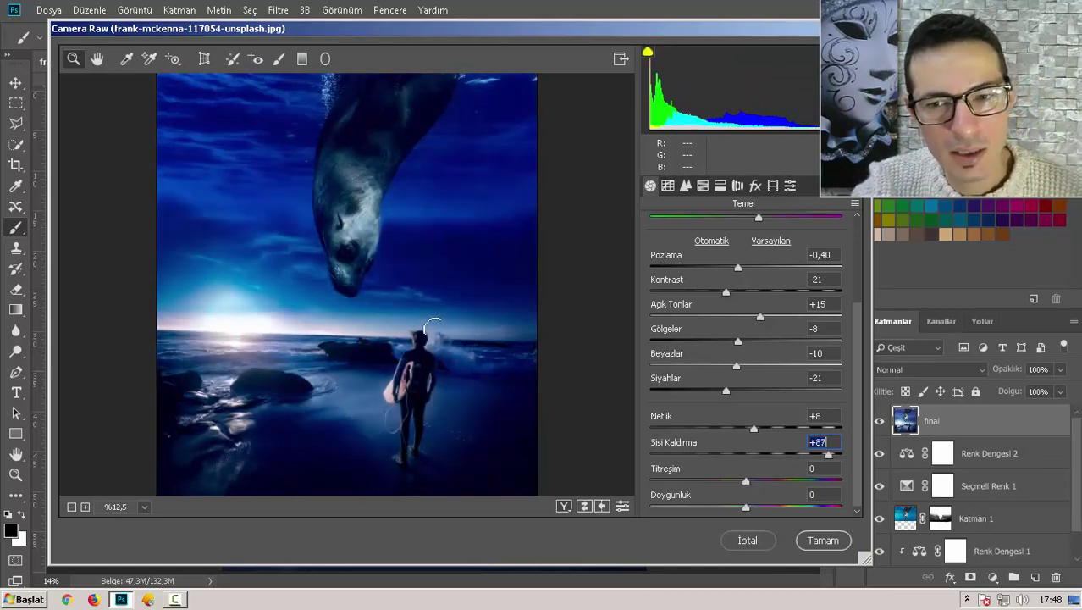
key("BackSpace")
key("BackSpace")
type("3")
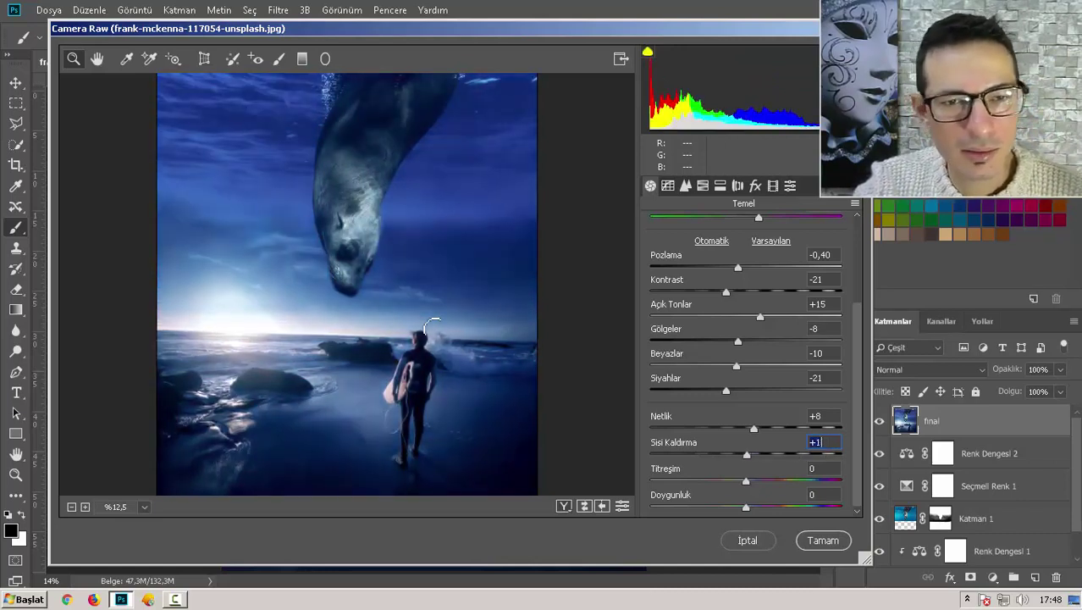
key("BackSpace")
key("BackSpace")
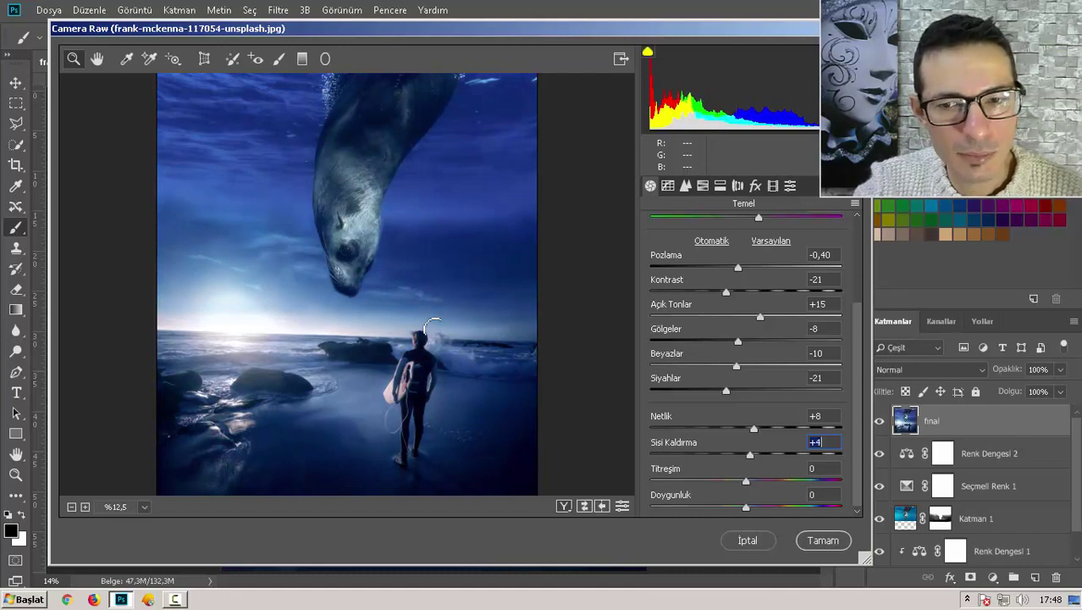
type("-4")
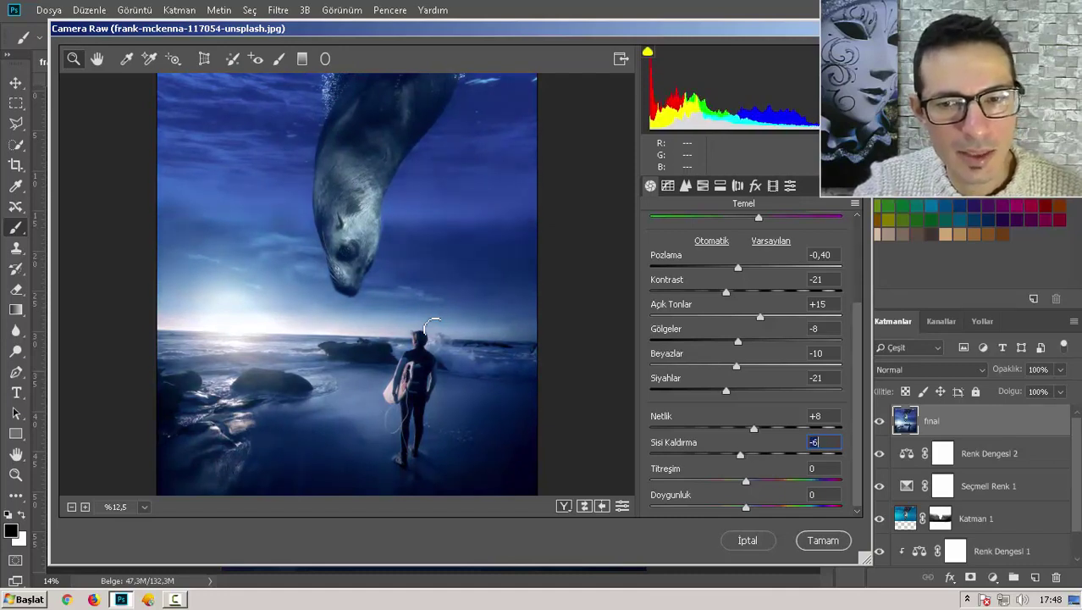
key("BackSpace")
type("6")
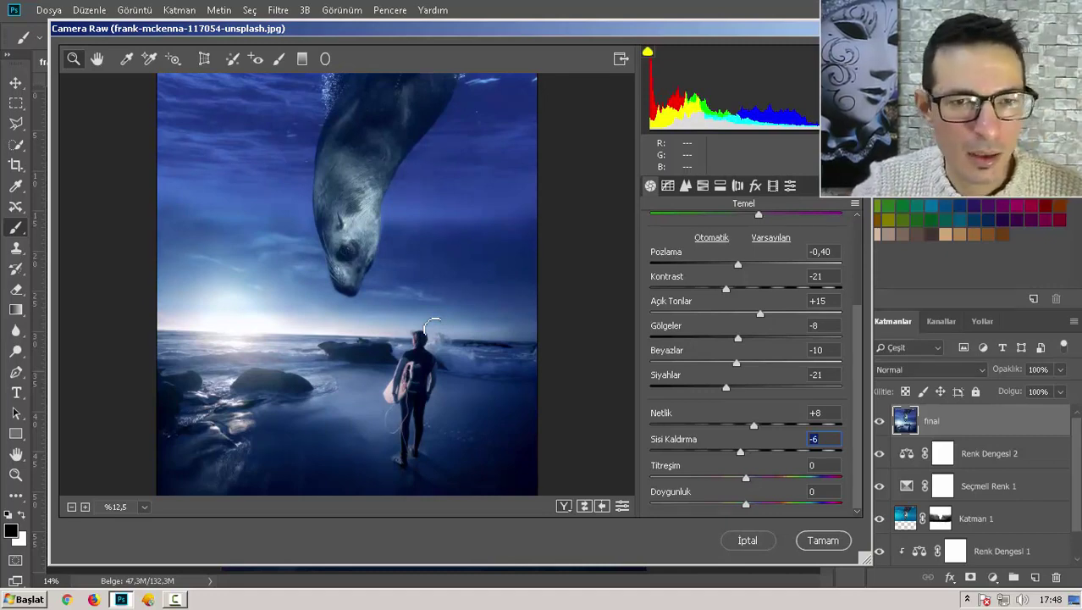
Set Titreşim to +12 and Doygunluk to -18, then apply the Camera Raw grade
key("Tab")
type("-16")
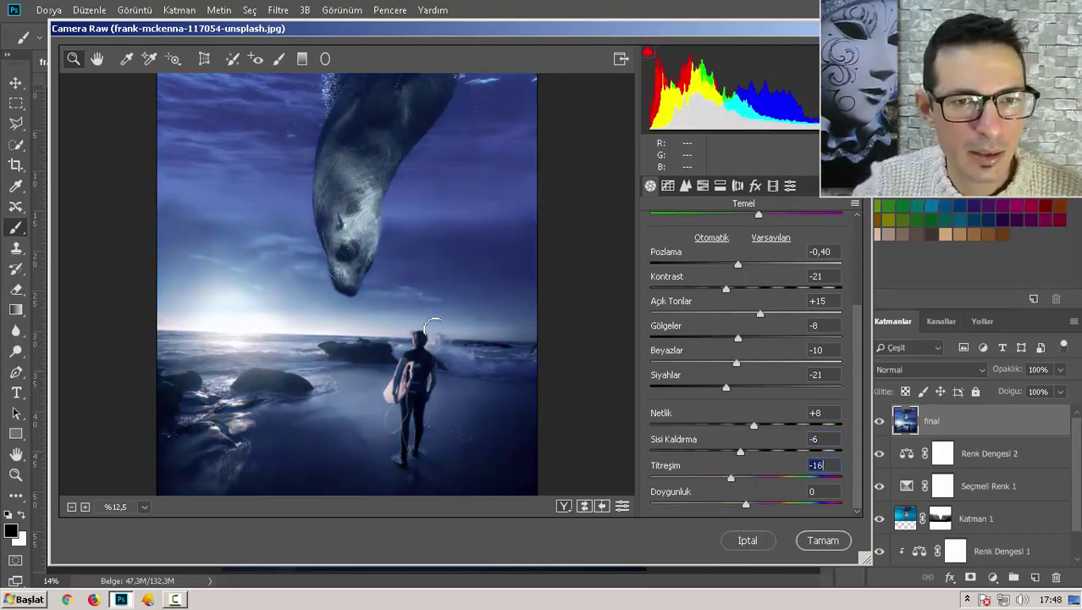
type("+15")
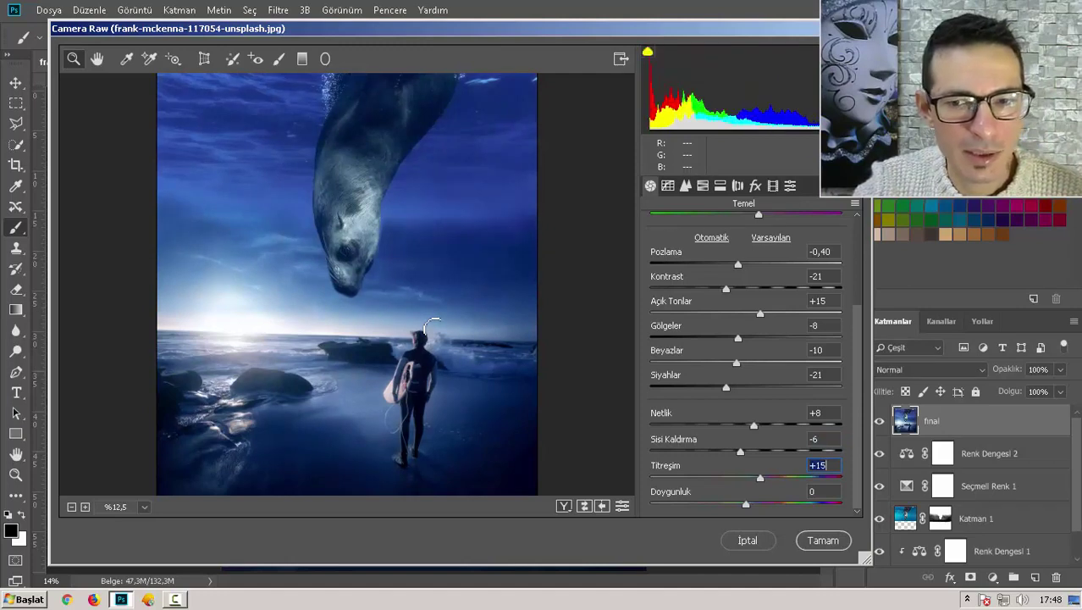
key("Down")
key("Down")
key("Down")
key("Tab")
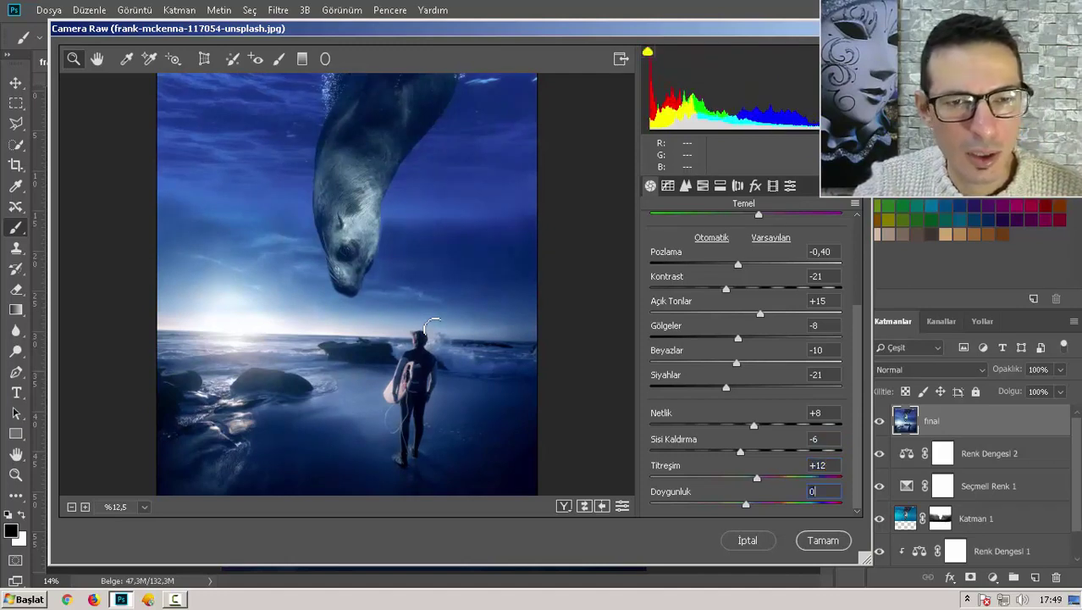
type("-18")
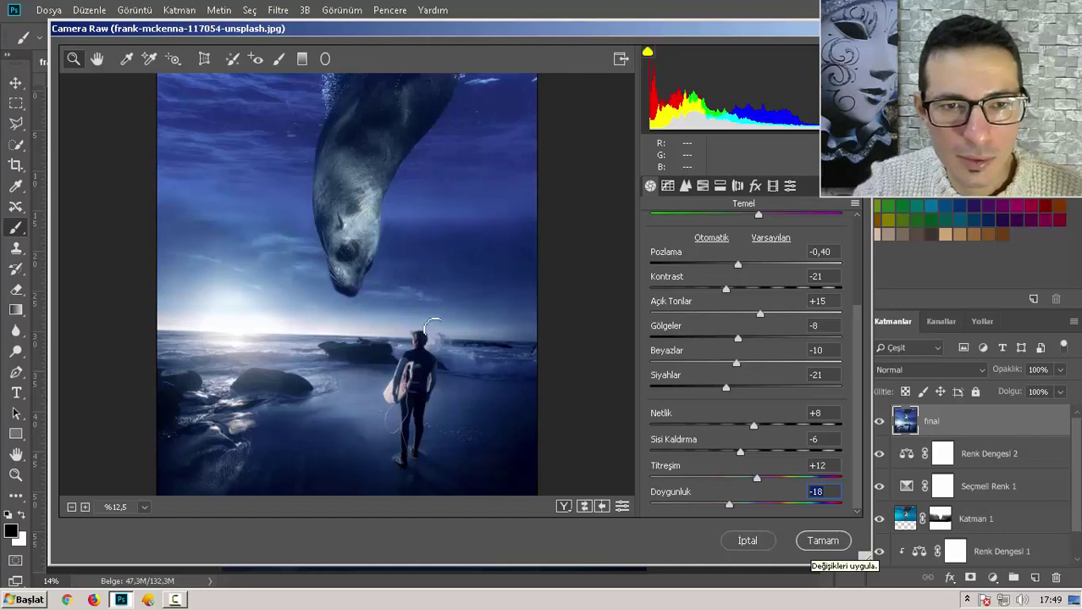
left_click(823, 541)
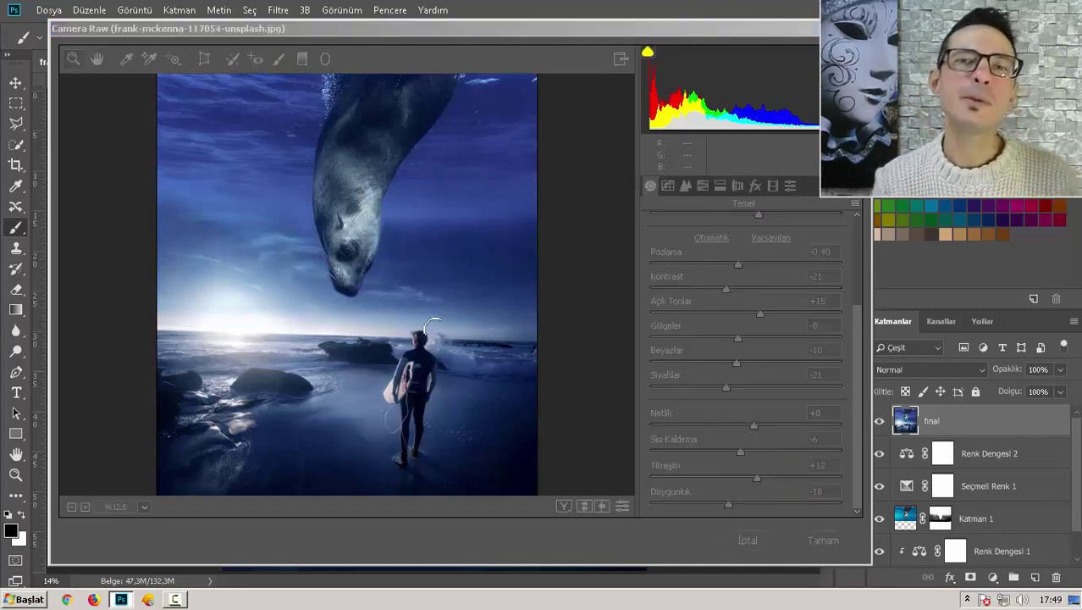